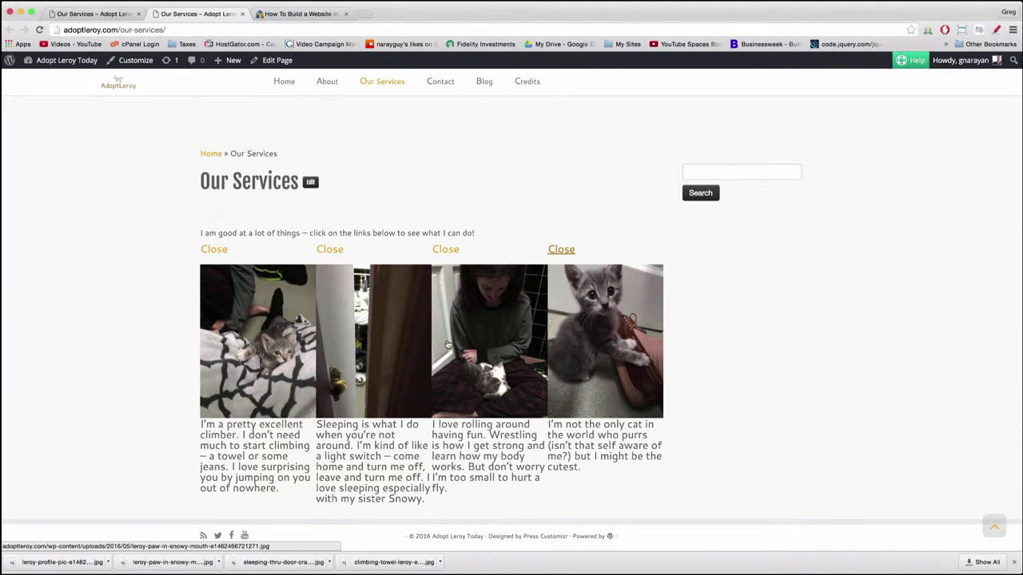
Go to the empty Contact page, close the Our Services and other leftover tabs, and start a blank tab.
{"action": "scroll", "coordinate": [368, 192], "scroll_direction": "up", "scroll_amount": 2}
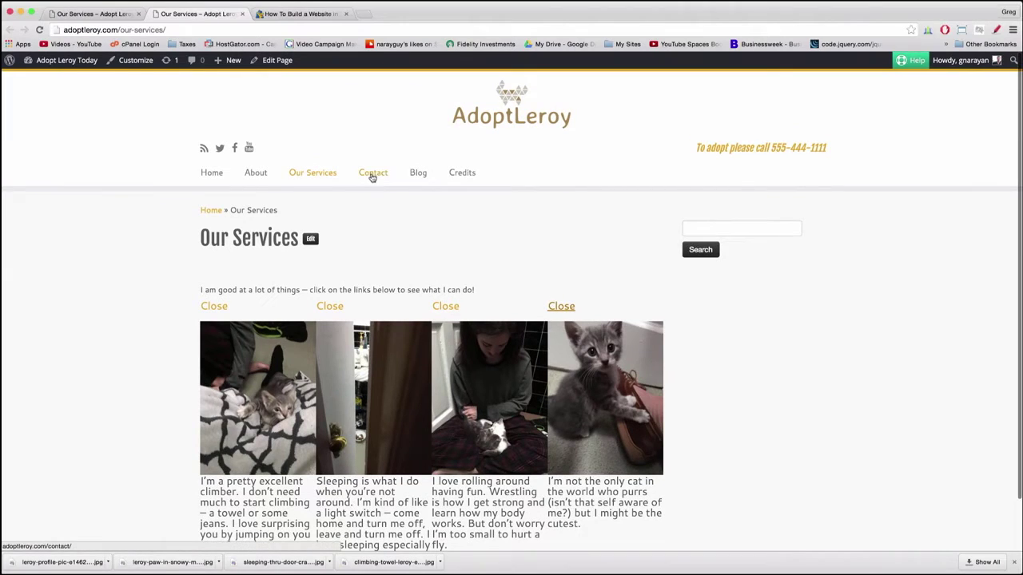
{"action": "left_click", "coordinate": [372, 176]}
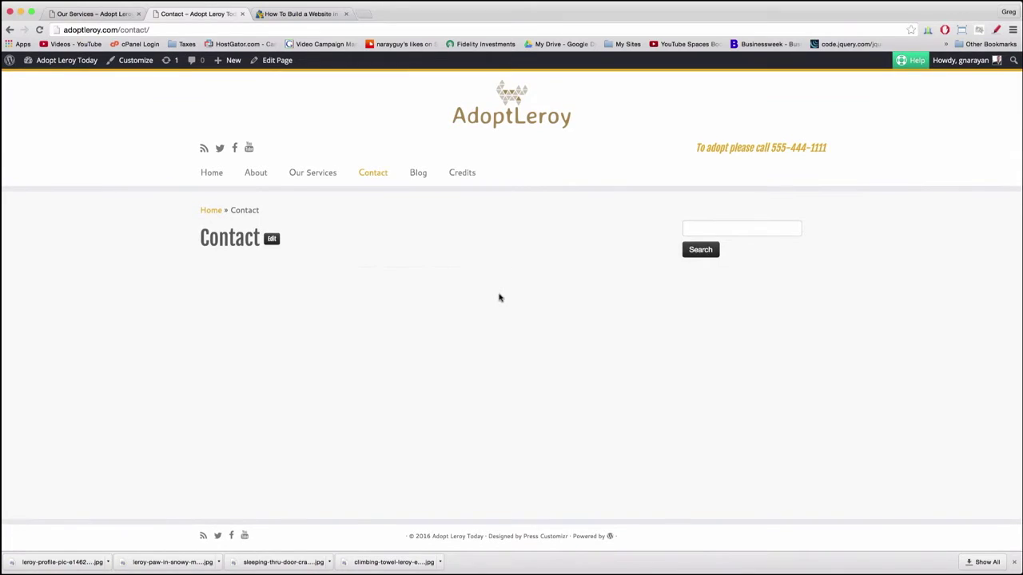
{"action": "left_click", "coordinate": [138, 13]}
{"action": "left_click", "coordinate": [239, 13]}
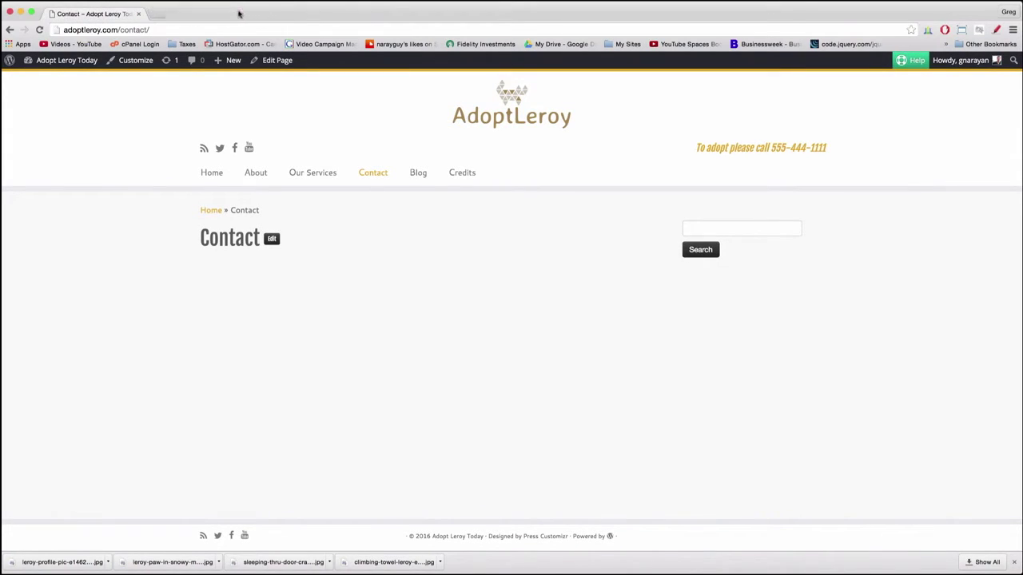
{"action": "left_click", "coordinate": [156, 13]}
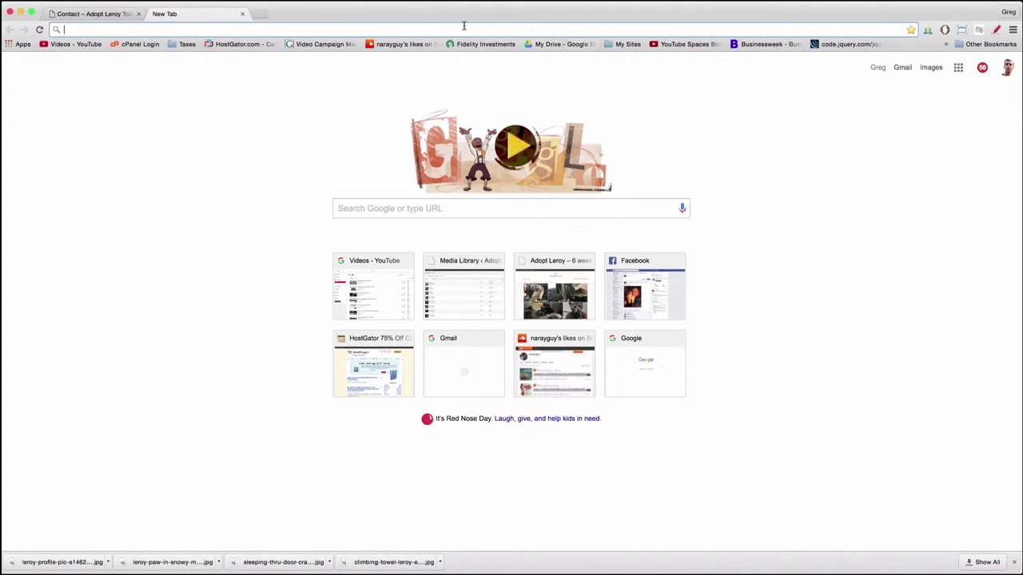
Search for 'google drive' and follow the result through to My Drive.
{"action": "type", "text": "google drive"}
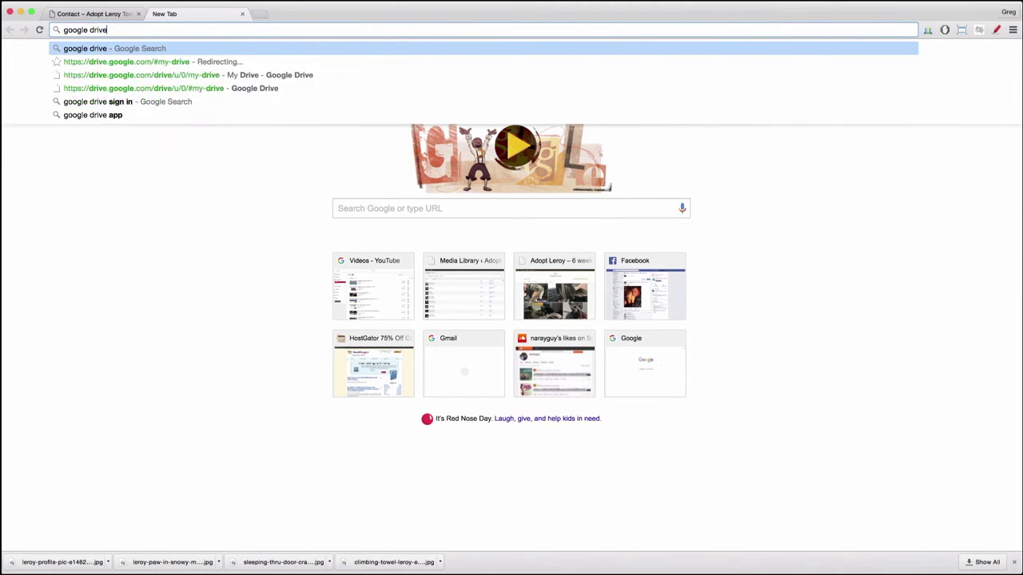
{"action": "key", "text": "Return"}
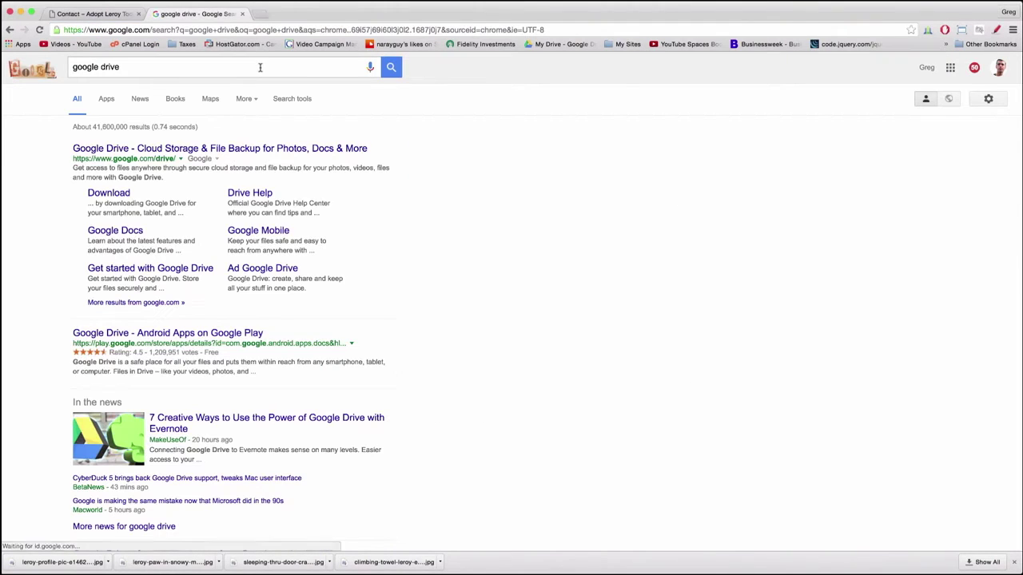
{"action": "left_click", "coordinate": [247, 151]}
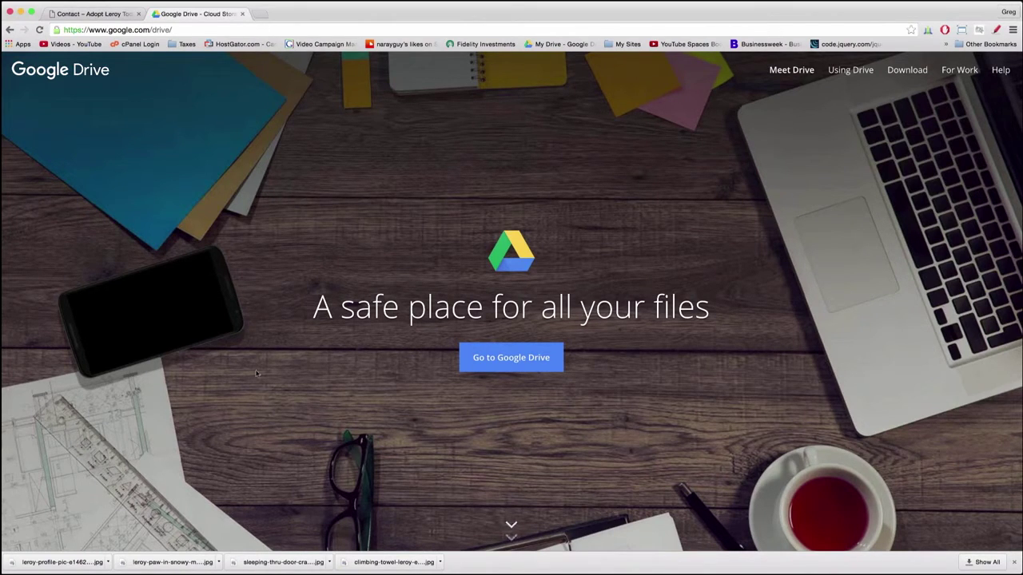
{"action": "left_click", "coordinate": [487, 359]}
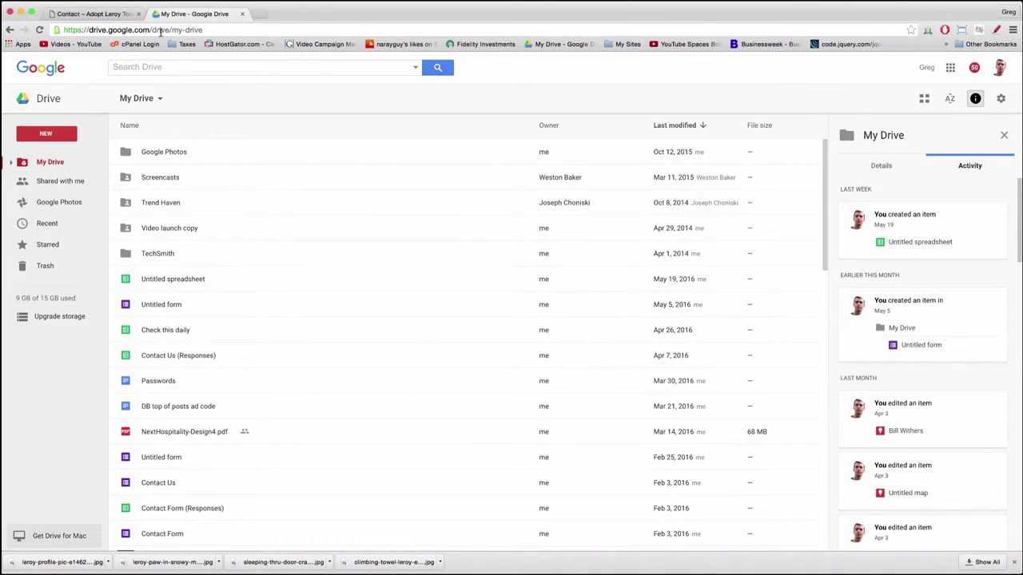
Create a blank Google Form from Drive's NEW > More menu.
{"action": "left_click", "coordinate": [208, 30]}
{"action": "left_click", "coordinate": [208, 30]}
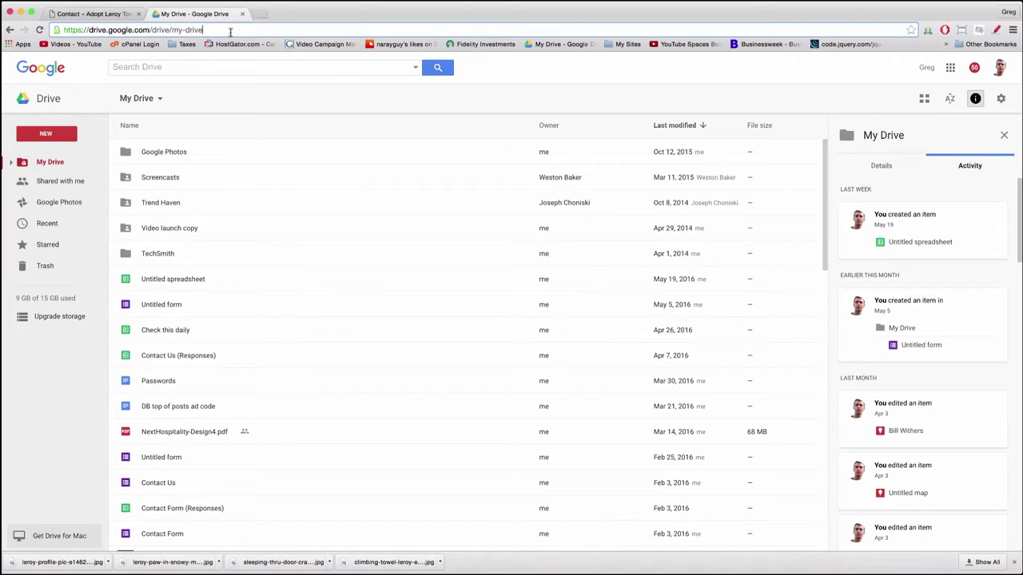
{"action": "left_click", "coordinate": [45, 136]}
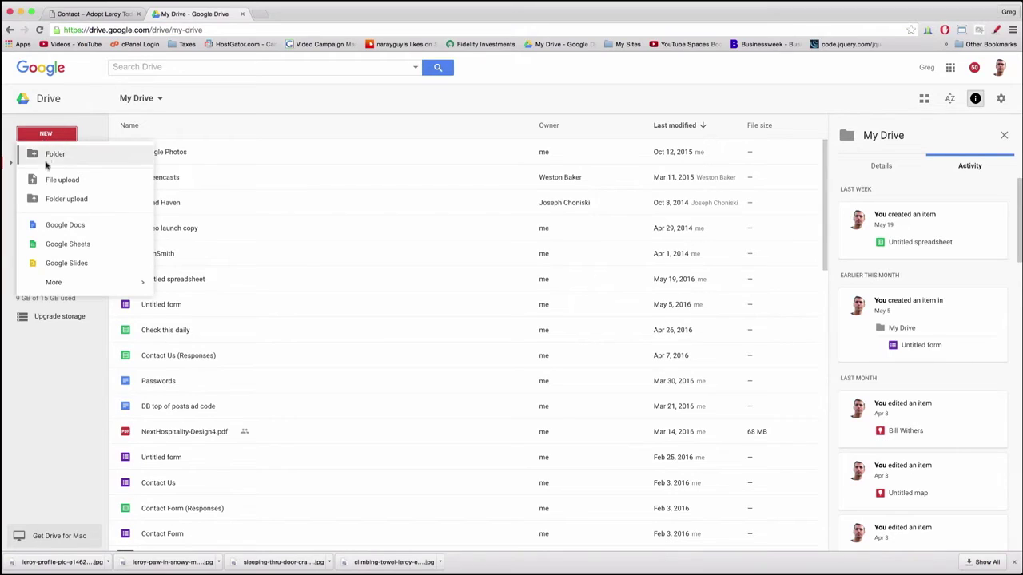
{"action": "mouse_move", "coordinate": [56, 289]}
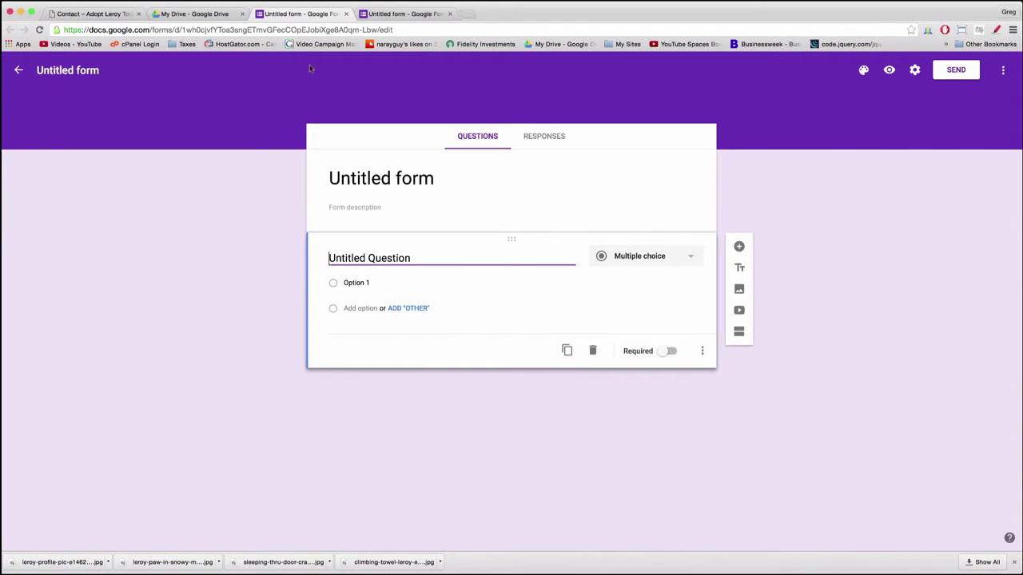
Title the form 'Would You Like to Adopt?' and describe it as 'Please complete this form at hit Sum…'.
{"action": "left_click", "coordinate": [369, 178]}
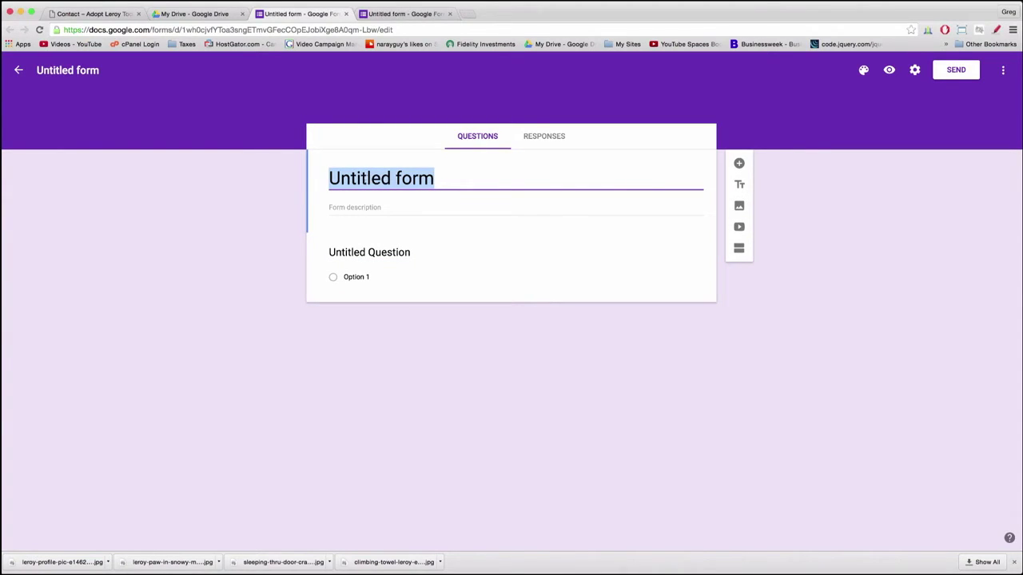
{"action": "type", "text": "Would you like to a"}
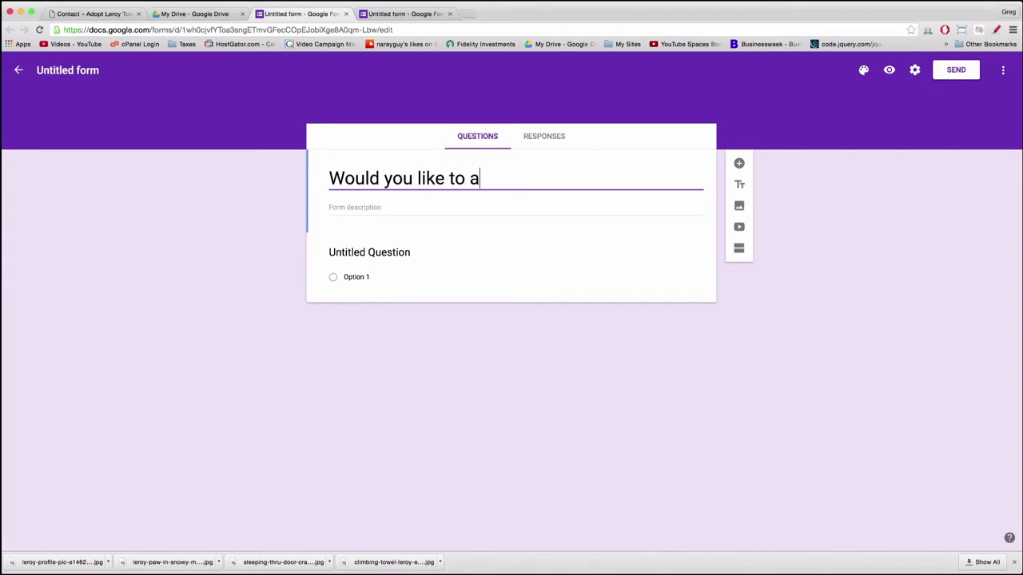
{"action": "type", "text": "dopt?"}
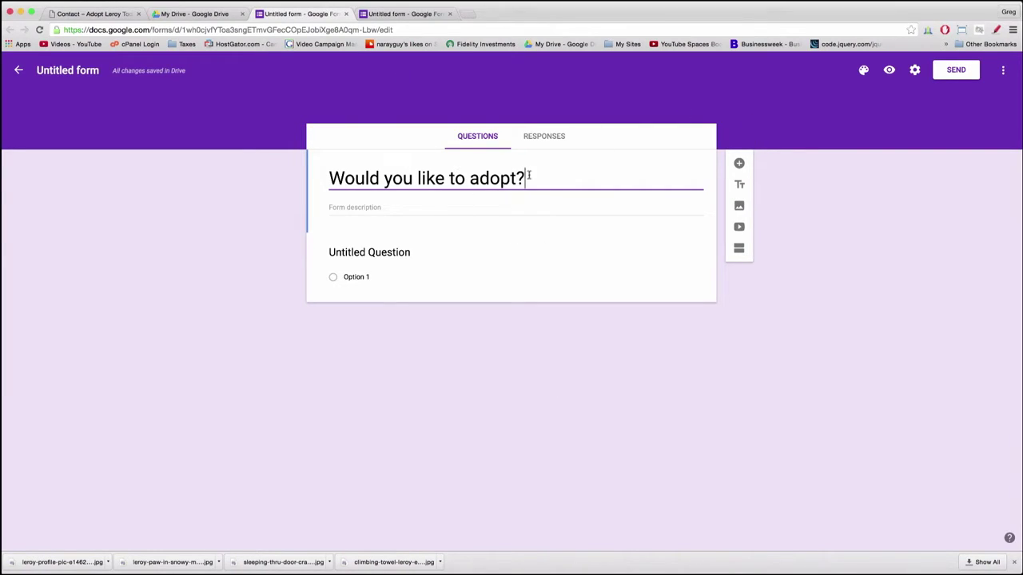
{"action": "left_click", "coordinate": [339, 208]}
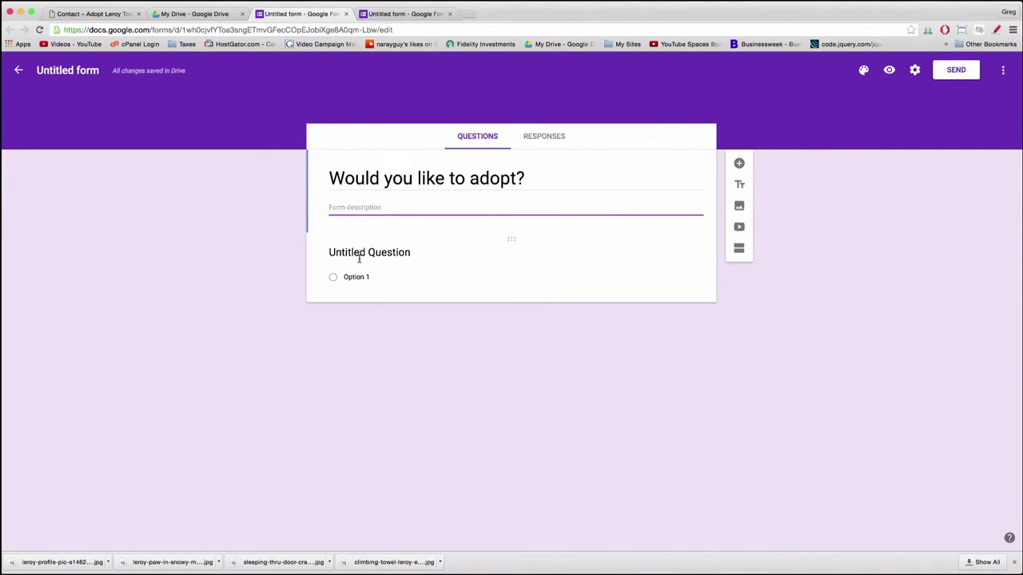
{"action": "type", "text": "Please complete this form at hit Sum"}
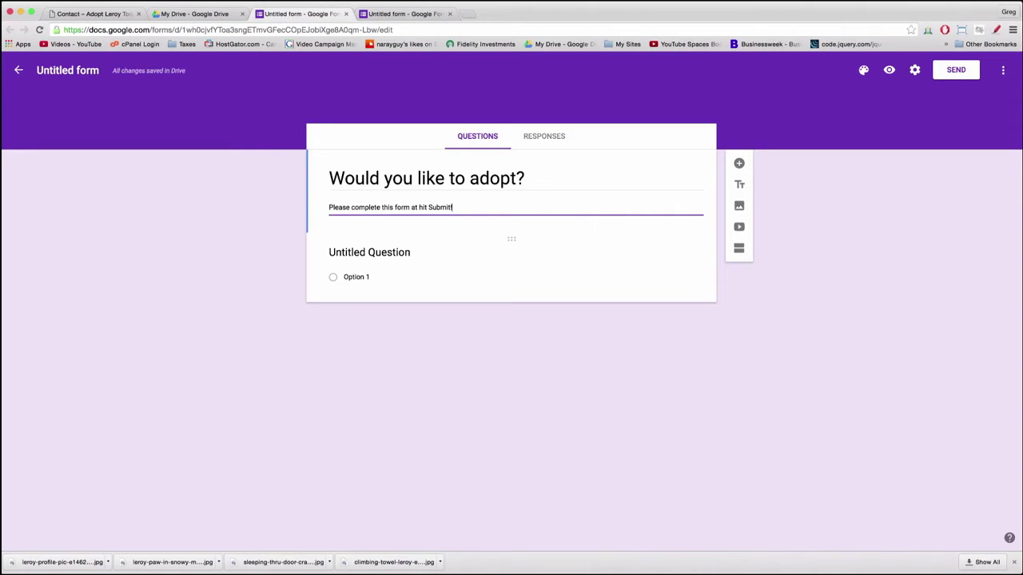
{"action": "triple_click", "coordinate": [452, 183]}
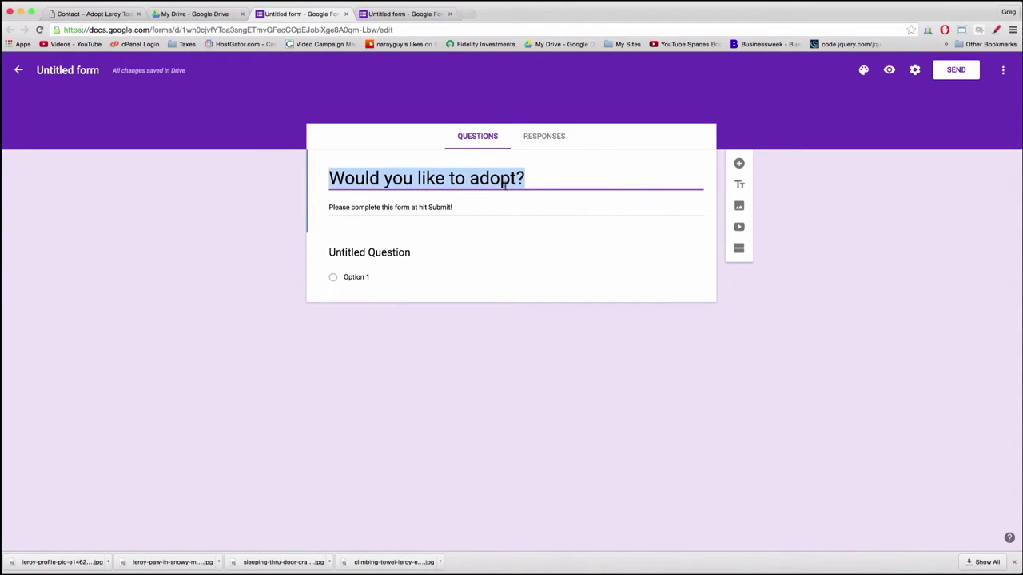
{"action": "type", "text": "Would You"}
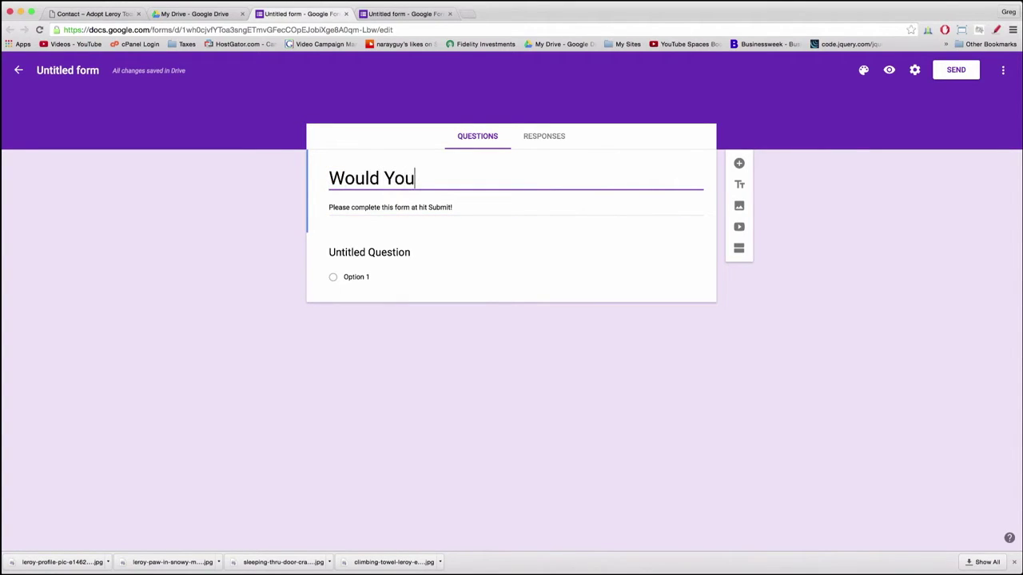
{"action": "type", "text": " Like to "}
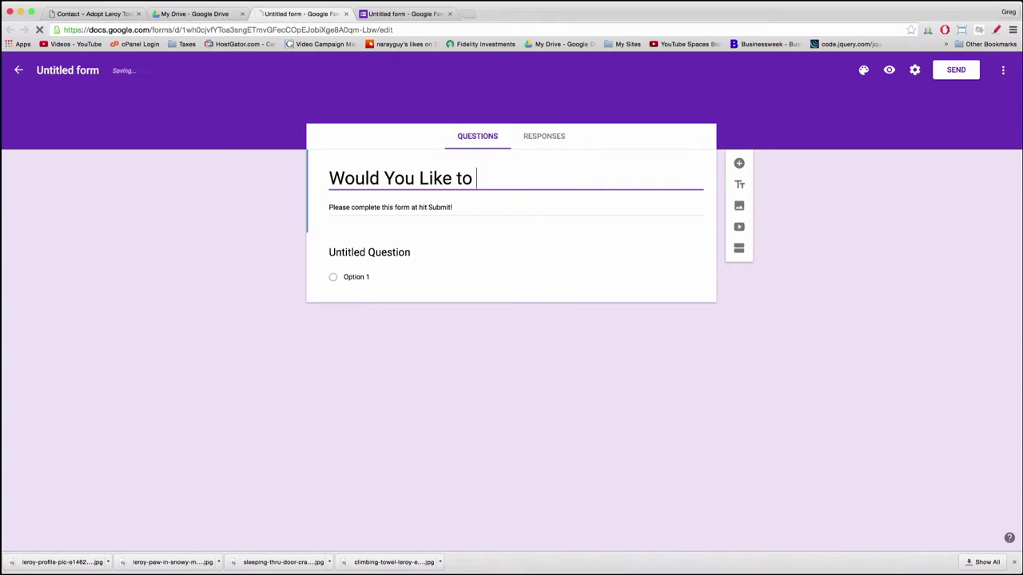
{"action": "type", "text": "Adopt?"}
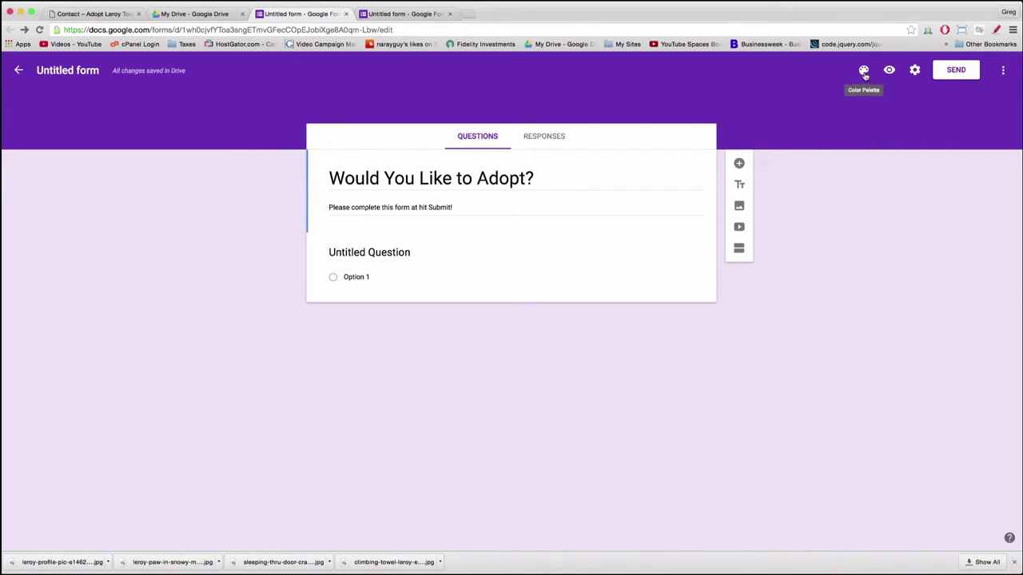
Apply the park map illustration from the Travel header themes to the form.
{"action": "left_click", "coordinate": [864, 72]}
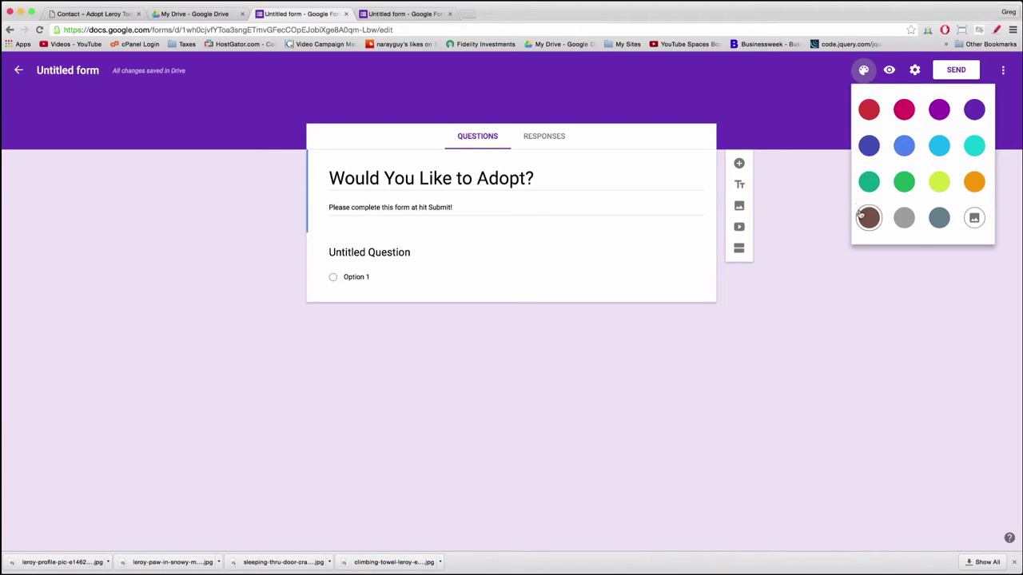
{"action": "left_click", "coordinate": [974, 219]}
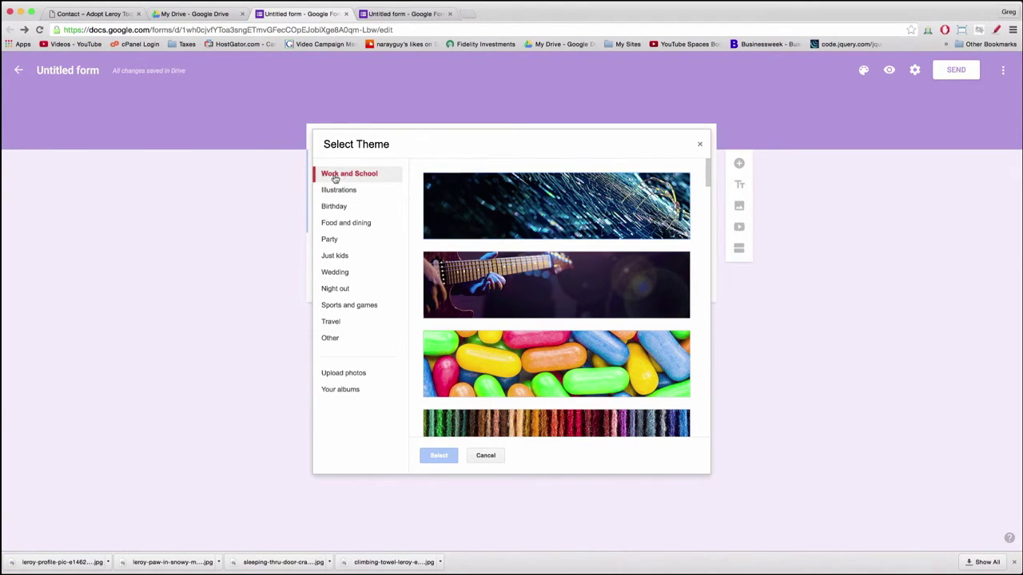
{"action": "left_click", "coordinate": [328, 323]}
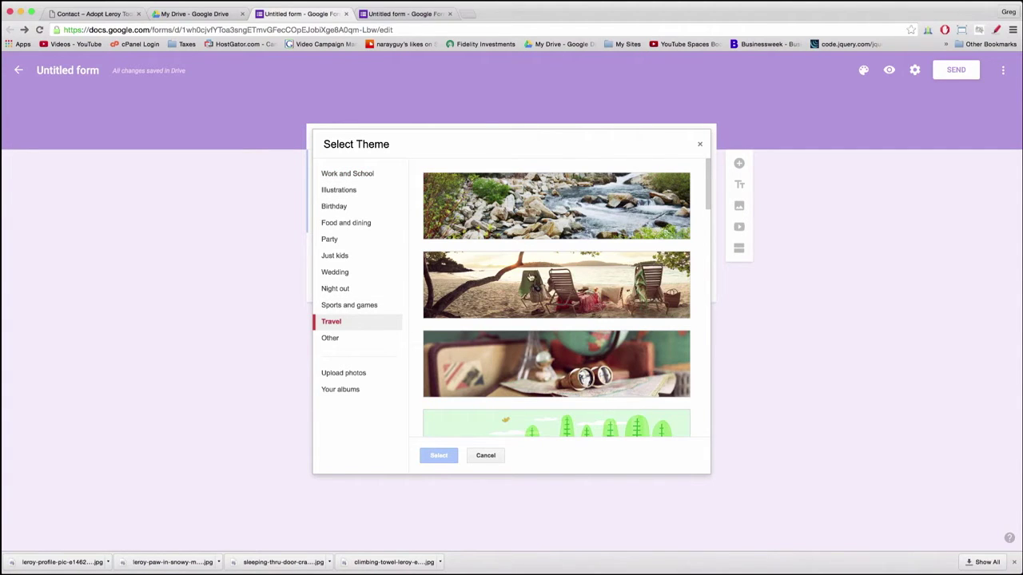
{"action": "scroll", "coordinate": [511, 234], "scroll_direction": "down", "scroll_amount": 2}
{"action": "scroll", "coordinate": [512, 234], "scroll_direction": "down", "scroll_amount": 5}
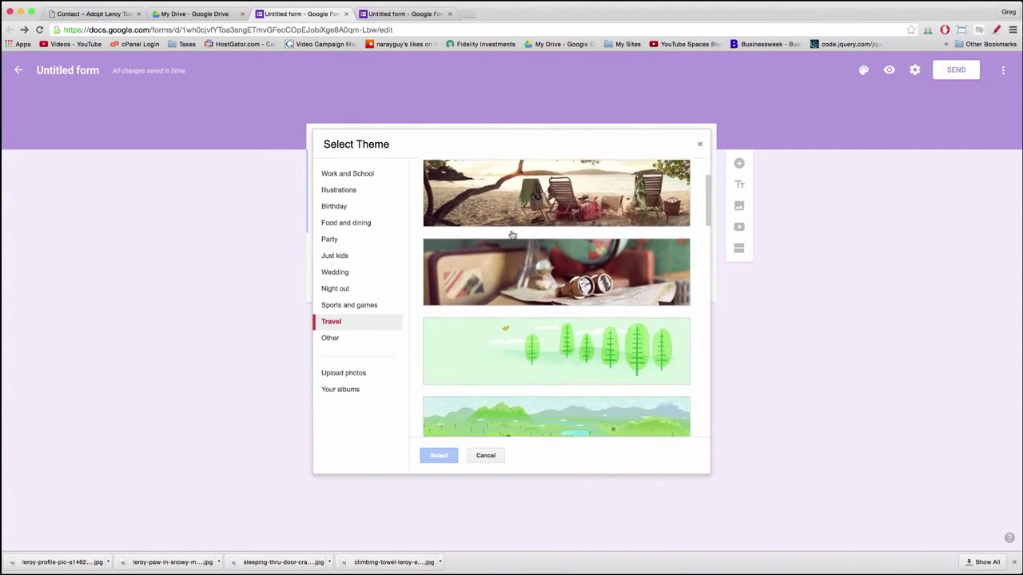
{"action": "scroll", "coordinate": [511, 234], "scroll_direction": "down", "scroll_amount": 3}
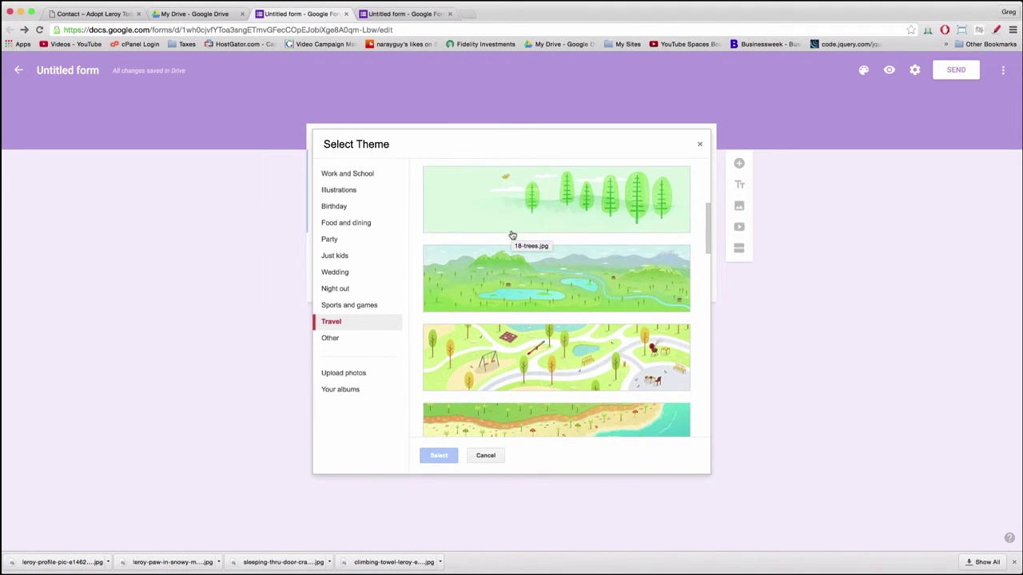
{"action": "scroll", "coordinate": [512, 234], "scroll_direction": "down", "scroll_amount": 1}
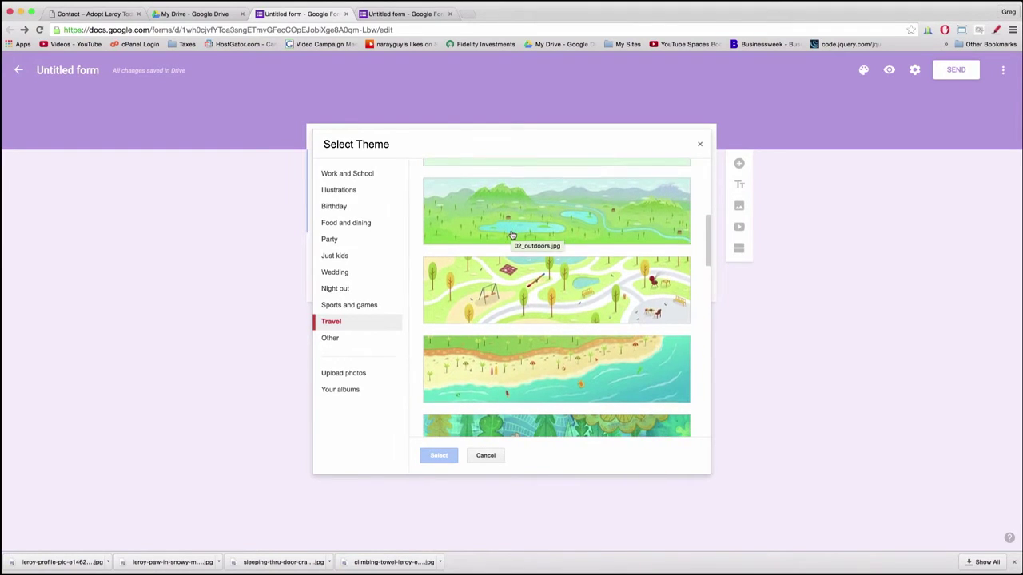
{"action": "scroll", "coordinate": [511, 234], "scroll_direction": "down", "scroll_amount": 2}
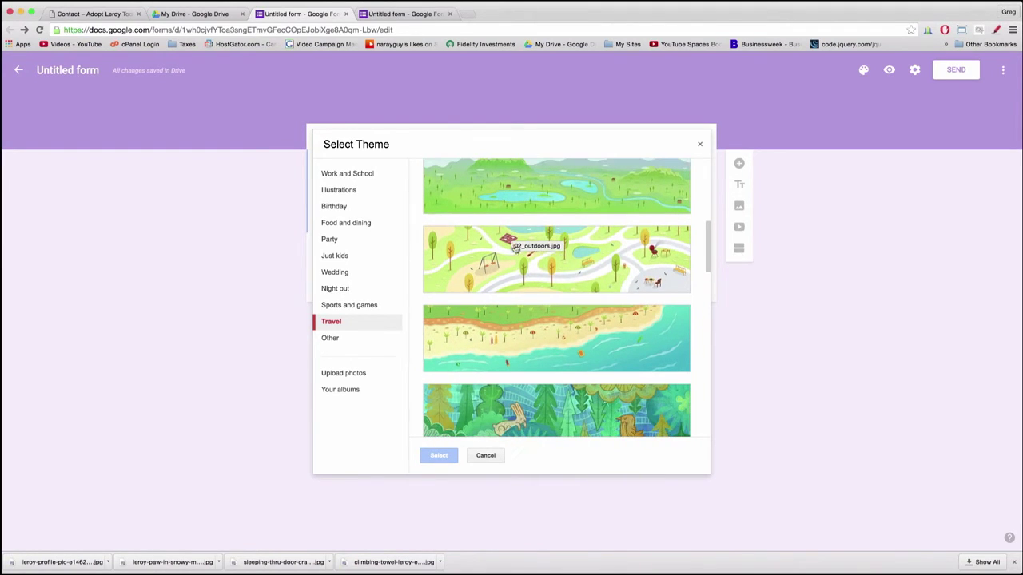
{"action": "left_click", "coordinate": [572, 270]}
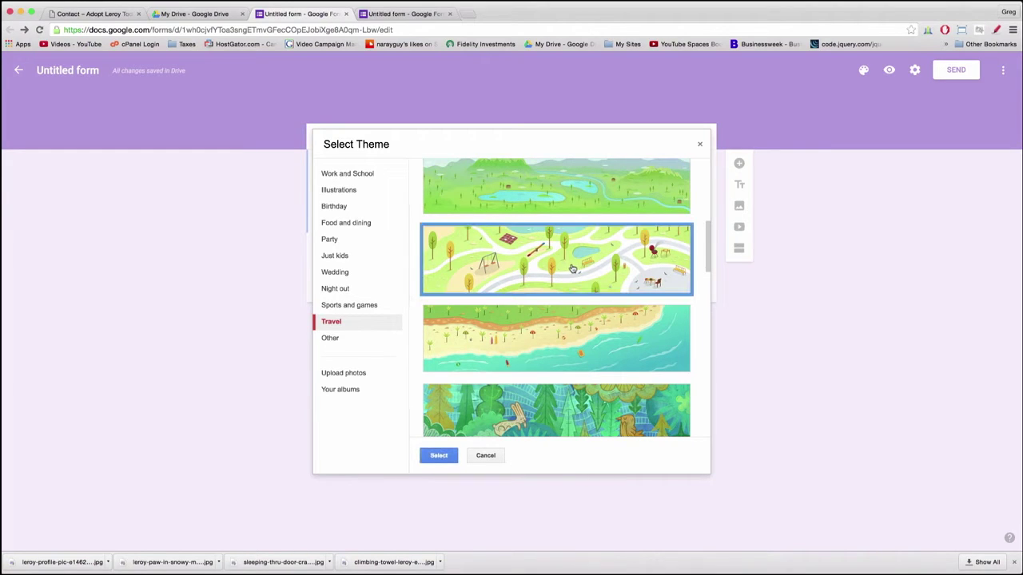
{"action": "scroll", "coordinate": [572, 267], "scroll_direction": "up", "scroll_amount": 4}
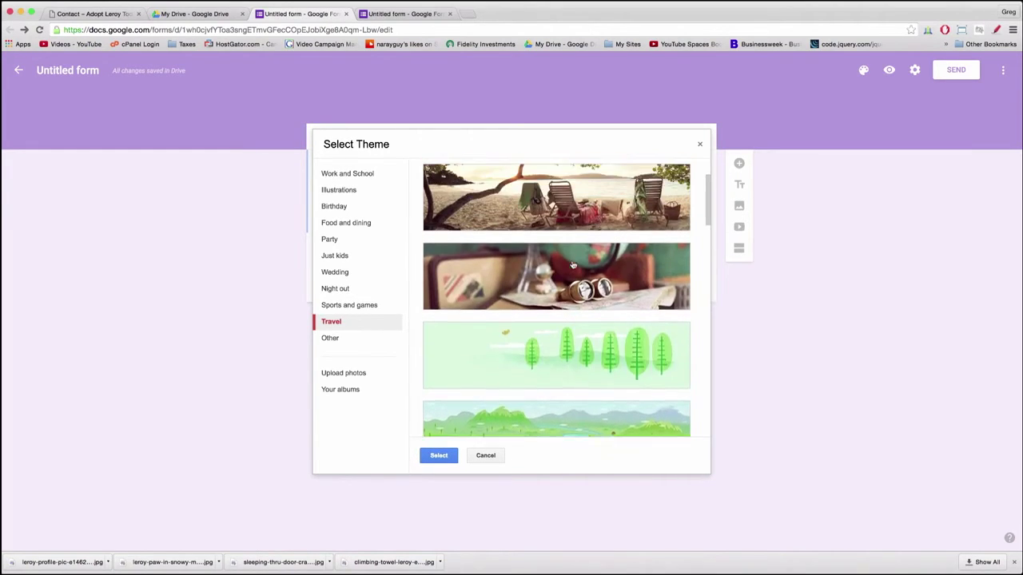
{"action": "scroll", "coordinate": [572, 267], "scroll_direction": "up", "scroll_amount": 2}
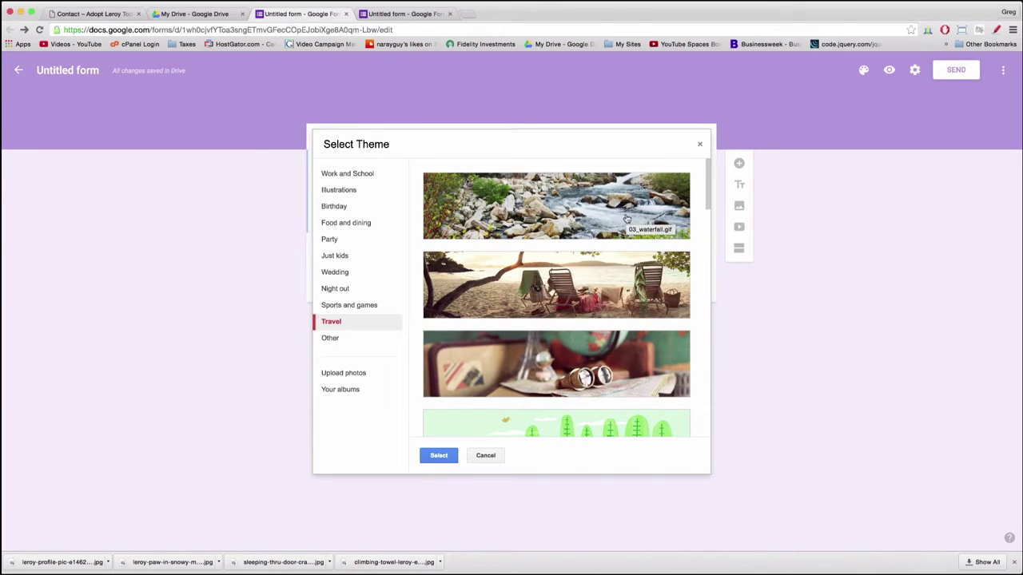
{"action": "scroll", "coordinate": [627, 219], "scroll_direction": "down", "scroll_amount": 4}
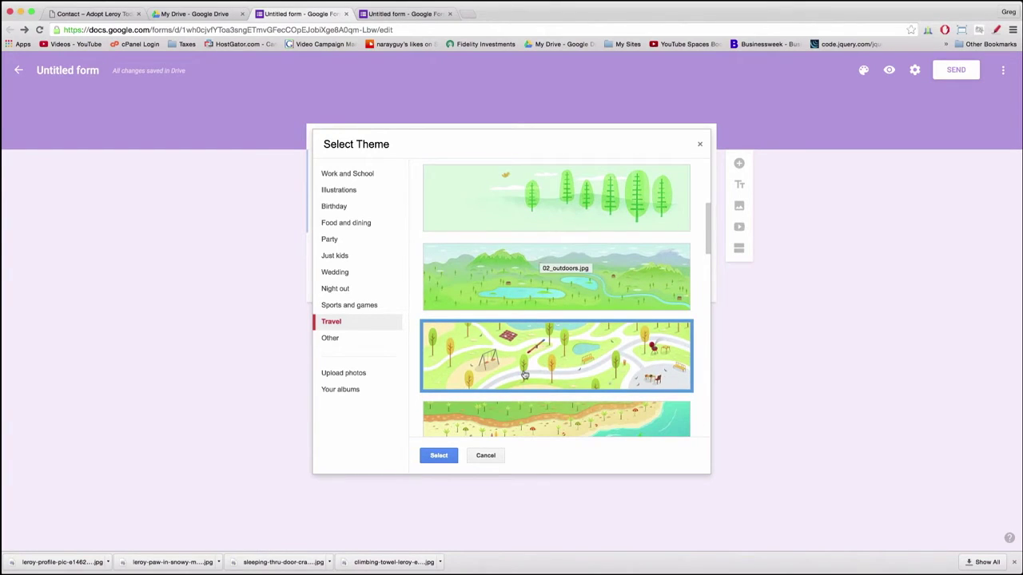
{"action": "scroll", "coordinate": [525, 375], "scroll_direction": "down", "scroll_amount": 1}
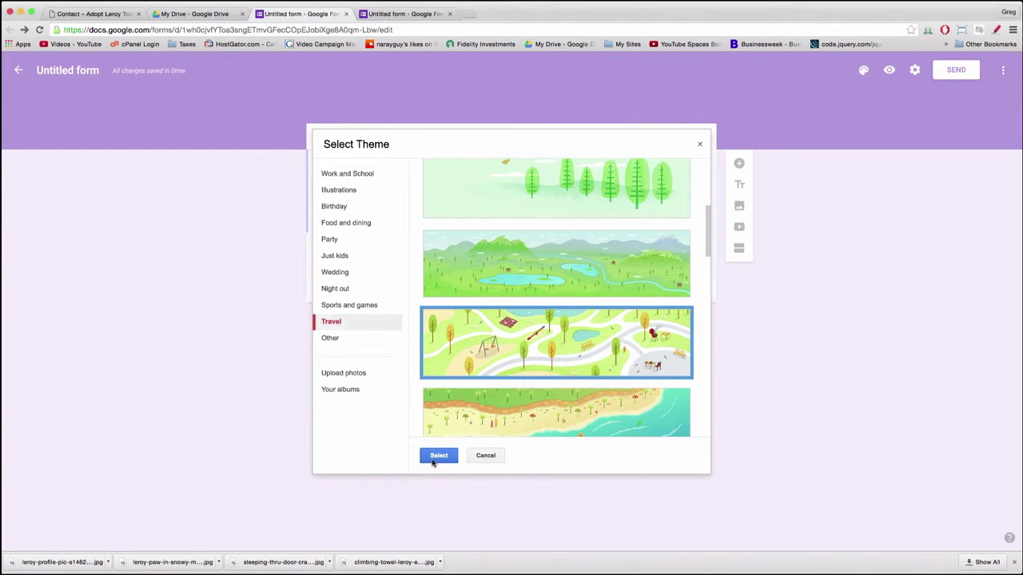
{"action": "left_click", "coordinate": [438, 457]}
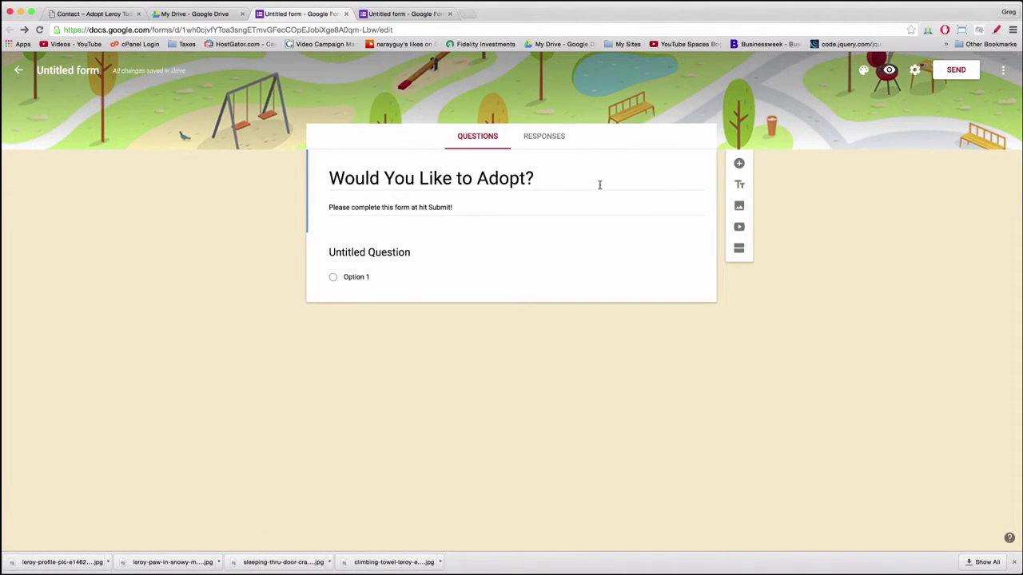
Add a required short-answer 'Full name' question, then select the leftover Untitled Question.
{"action": "left_click", "coordinate": [739, 164]}
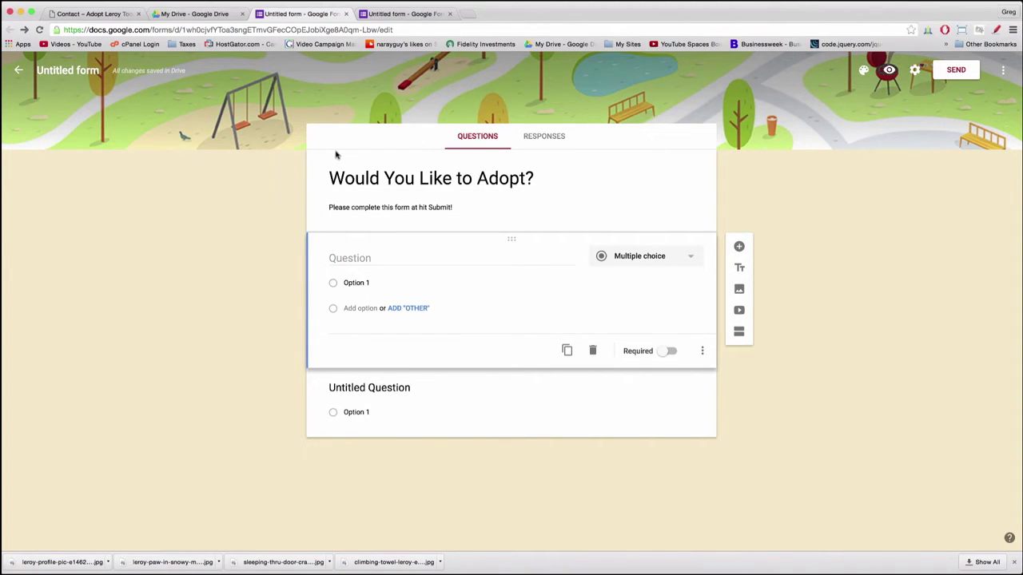
{"action": "left_click", "coordinate": [675, 263]}
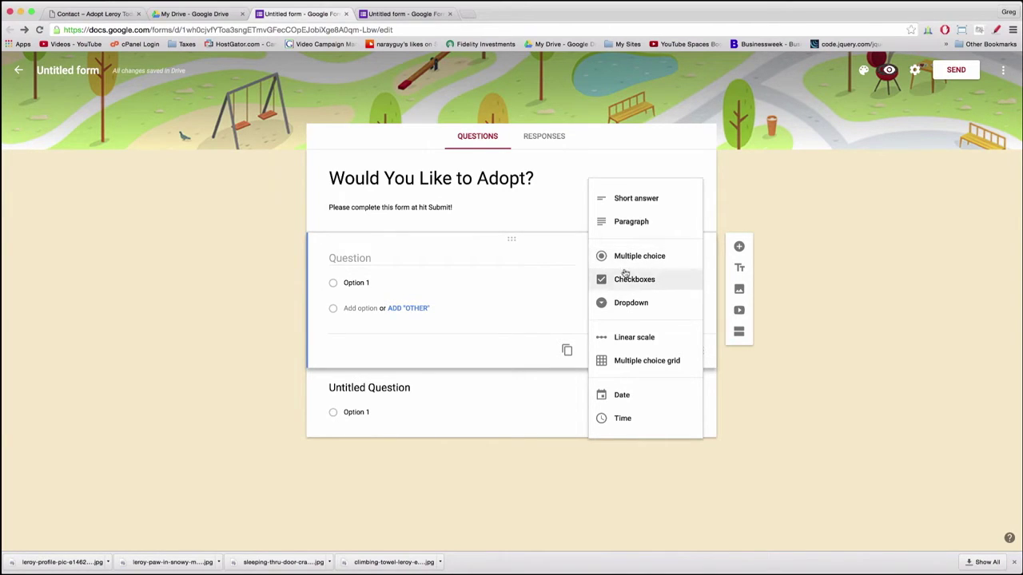
{"action": "left_click", "coordinate": [620, 199]}
{"action": "left_click", "coordinate": [343, 257]}
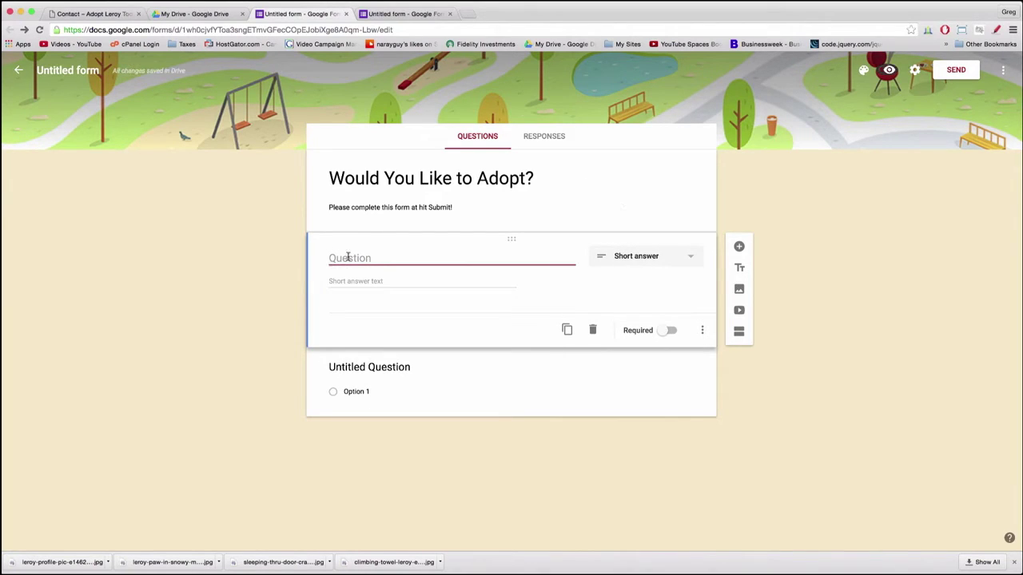
{"action": "type", "text": "Full name"}
{"action": "left_click", "coordinate": [666, 331]}
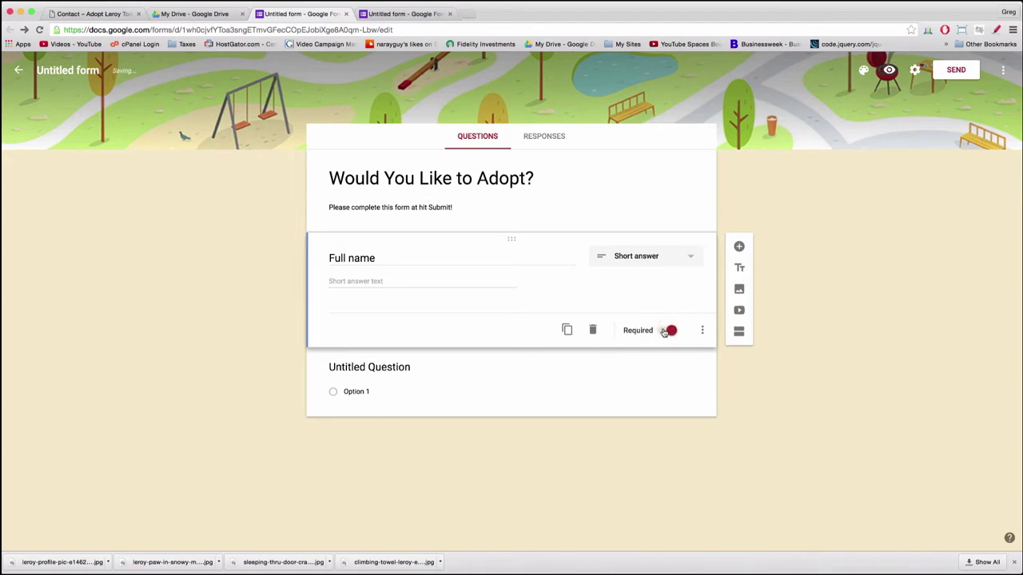
{"action": "left_click", "coordinate": [527, 340]}
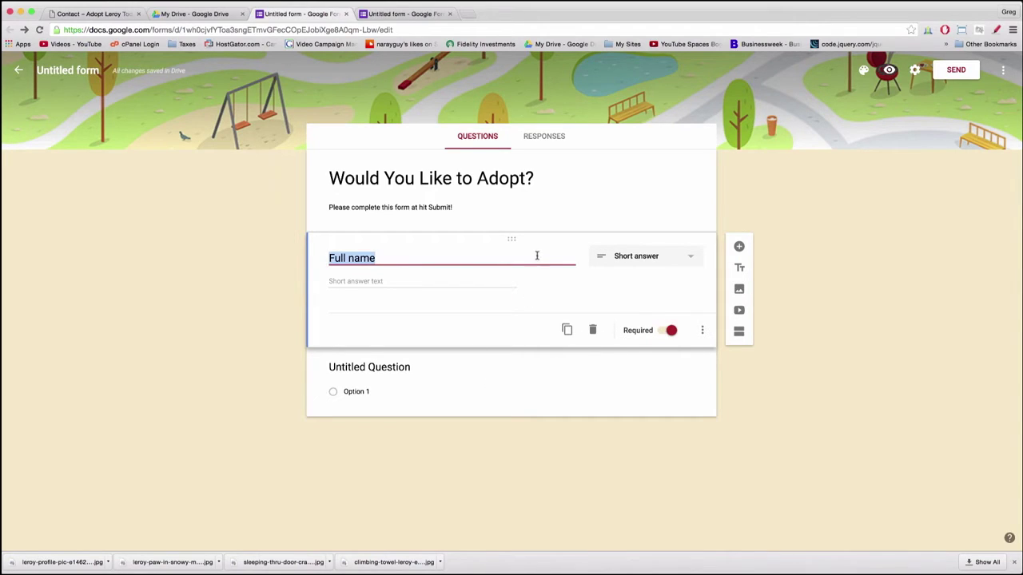
{"action": "left_click", "coordinate": [446, 390]}
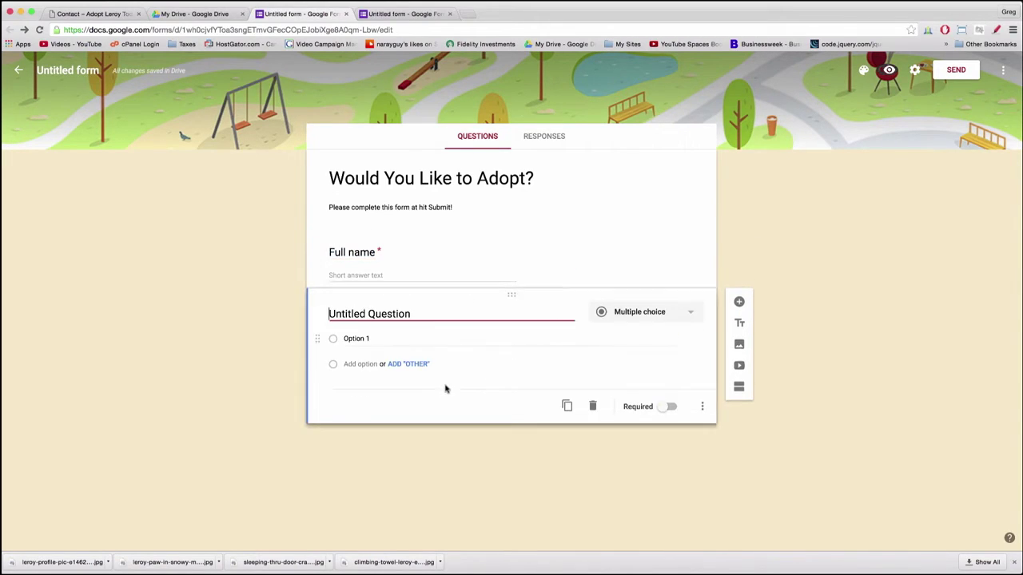
Delete the Untitled Question and add a required short-answer 'Email' question.
{"action": "left_click", "coordinate": [592, 408]}
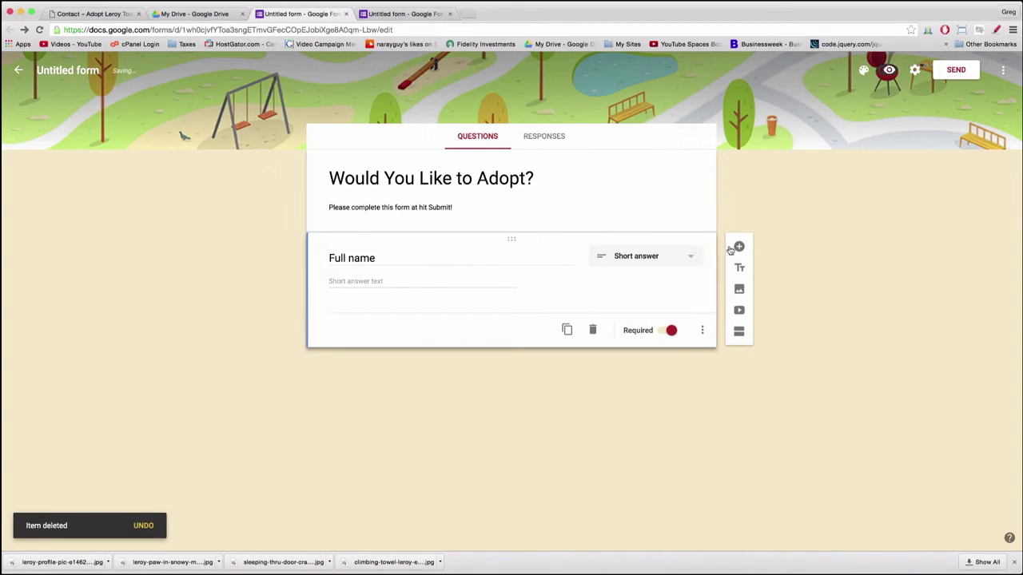
{"action": "left_click", "coordinate": [739, 247]}
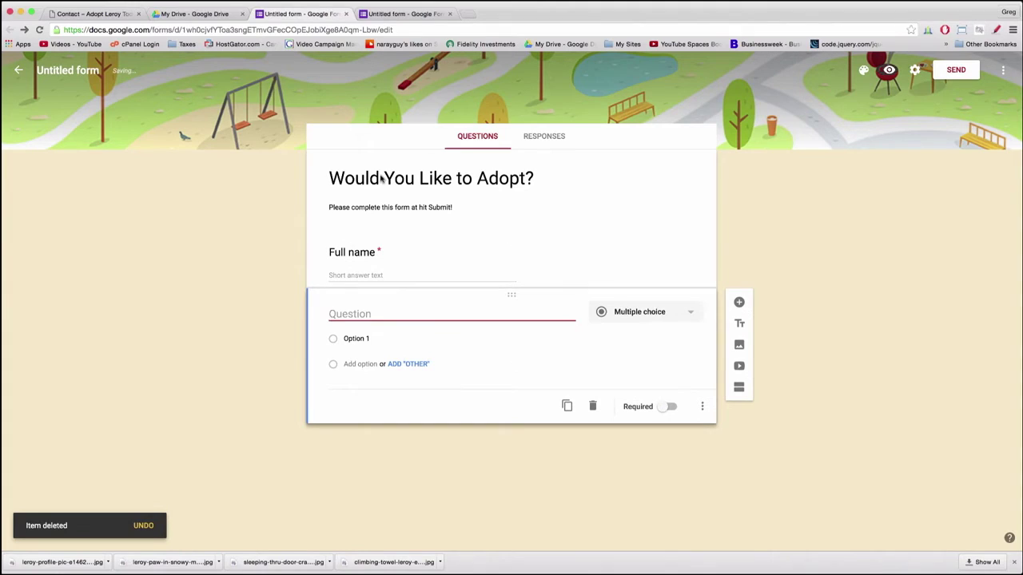
{"action": "type", "text": "Email"}
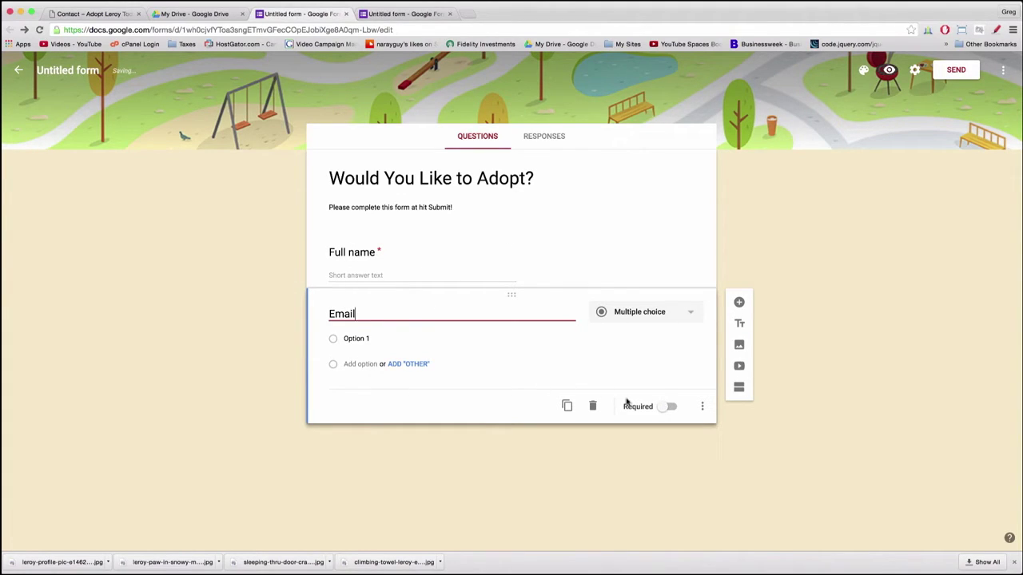
{"action": "left_click", "coordinate": [666, 408]}
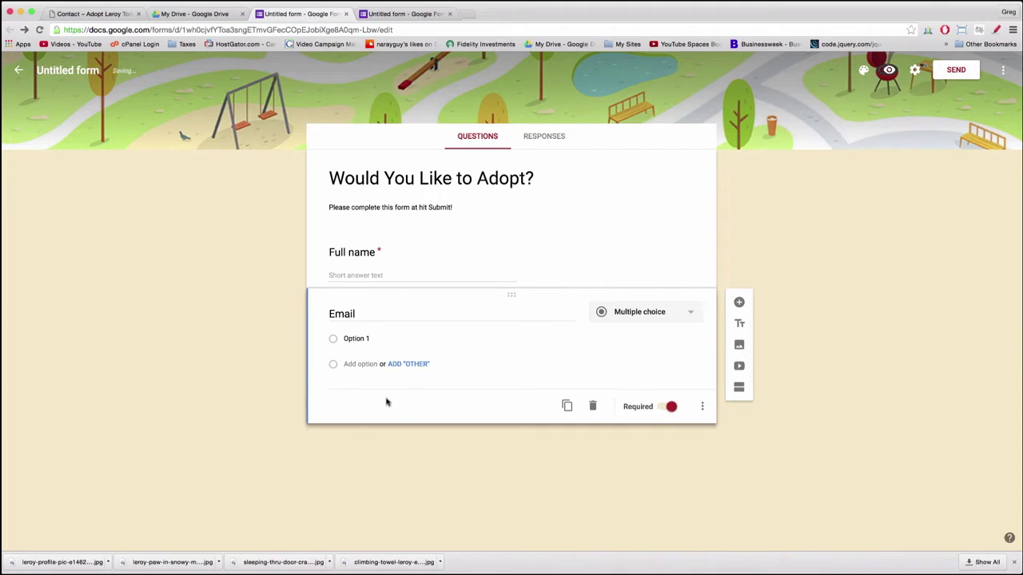
{"action": "left_click", "coordinate": [661, 312]}
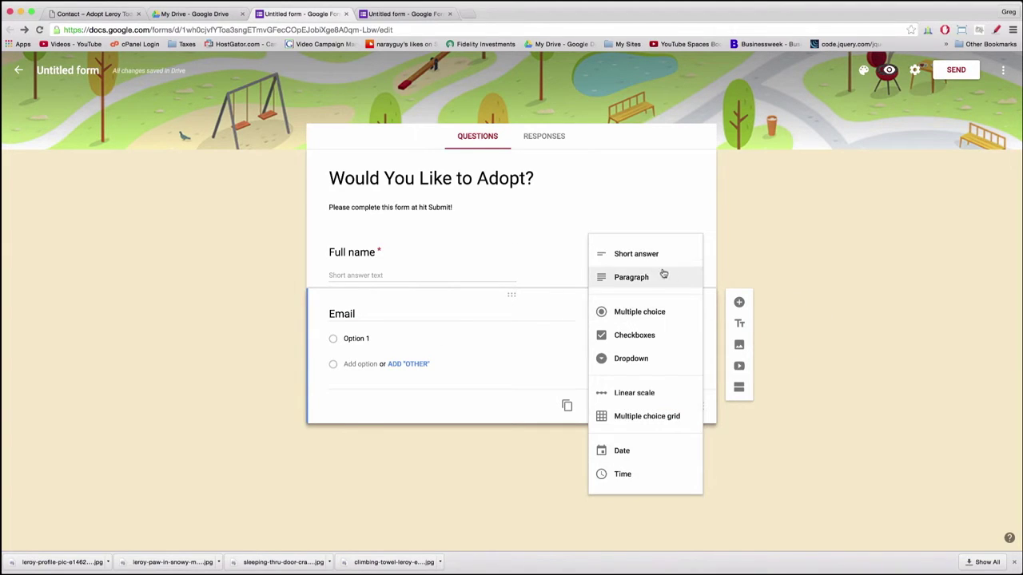
{"action": "left_click", "coordinate": [634, 255]}
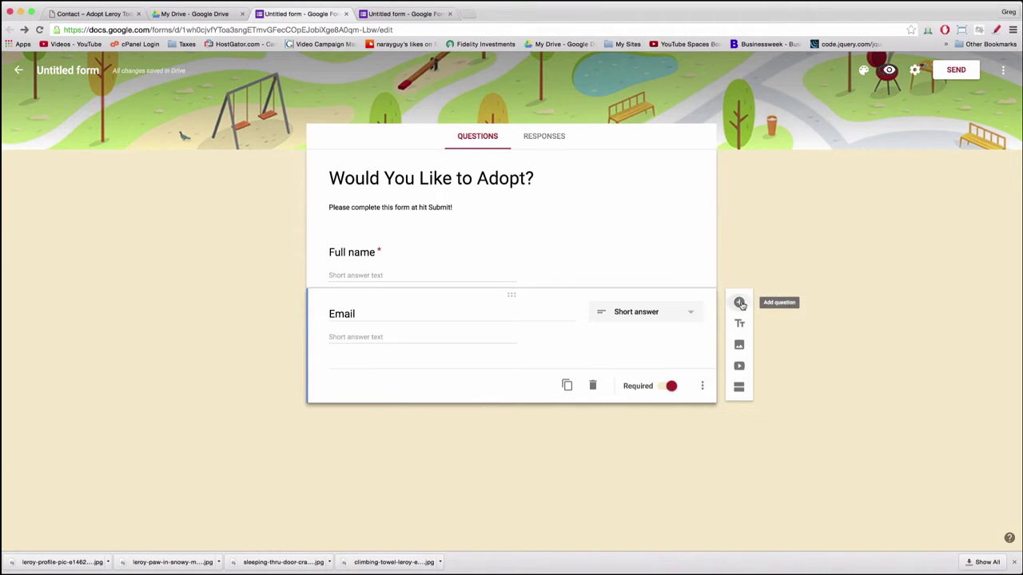
Add a required multiple-choice 'Have you raised a kitten before?' question with Yes and No options.
{"action": "left_click", "coordinate": [739, 302]}
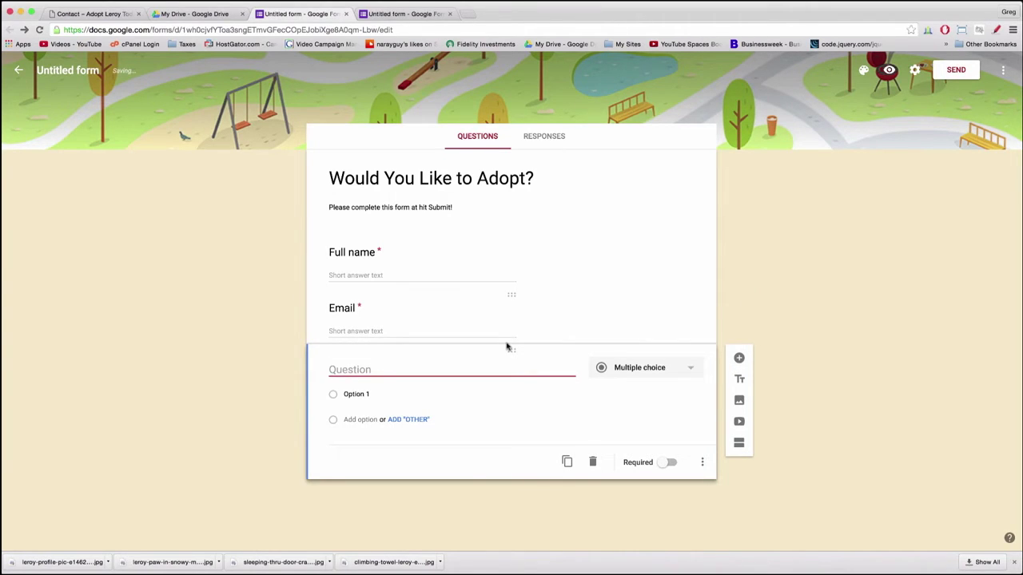
{"action": "type", "text": "Have you raised a kitten bef"}
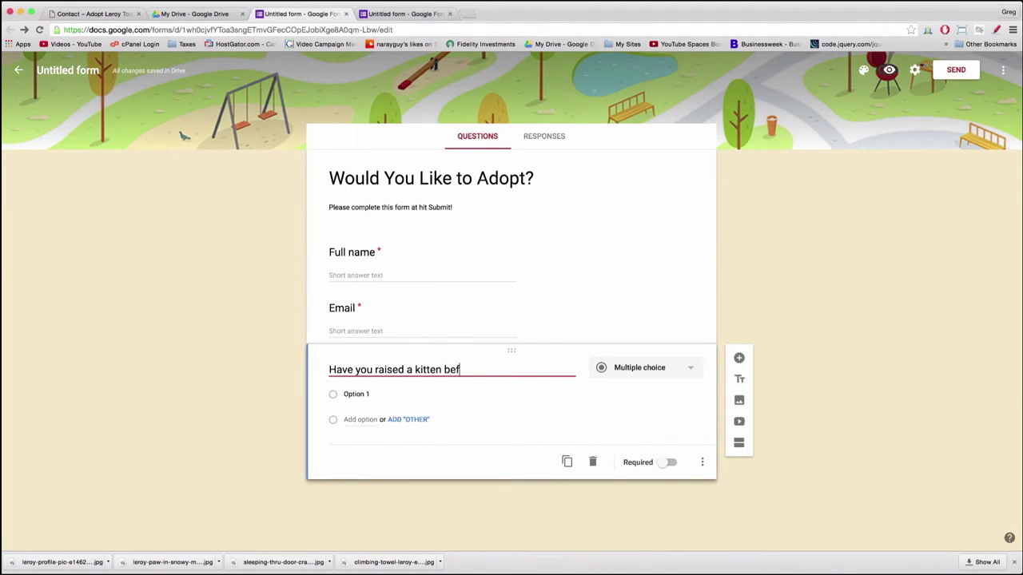
{"action": "type", "text": "ore?"}
{"action": "left_click", "coordinate": [351, 394]}
{"action": "type", "text": "Yes"}
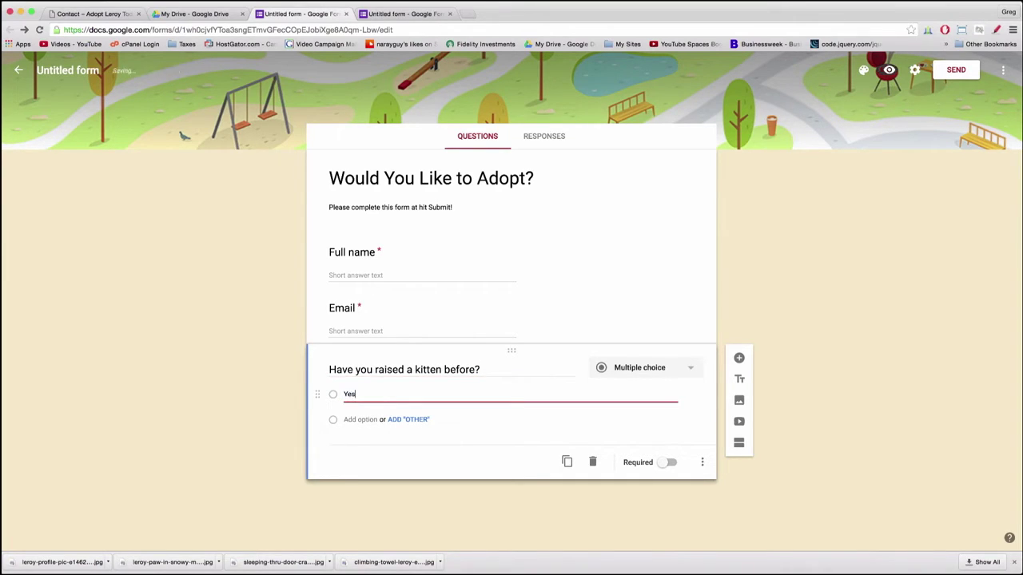
{"action": "left_click", "coordinate": [351, 424]}
{"action": "type", "text": "No"}
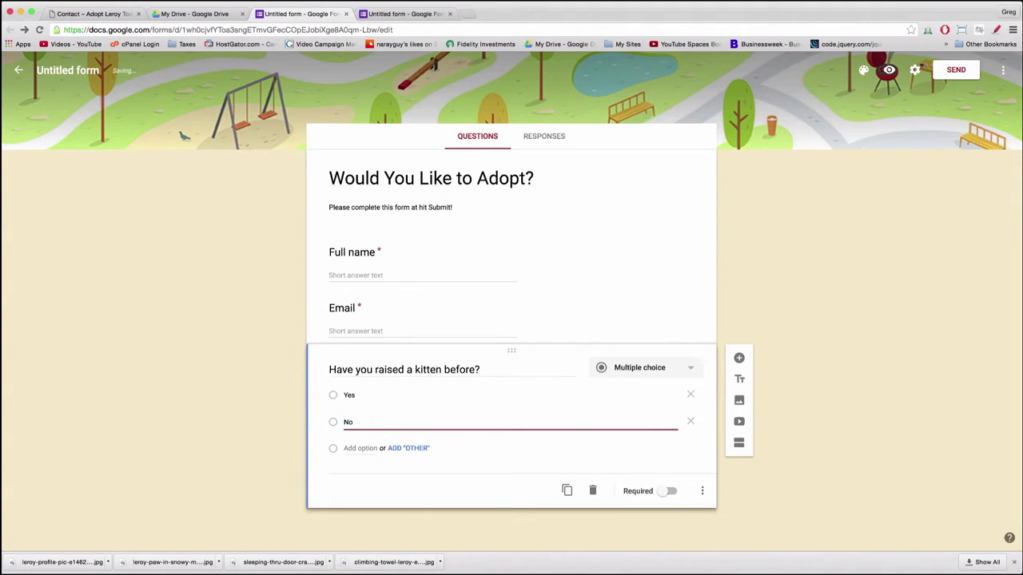
{"action": "left_click", "coordinate": [668, 490]}
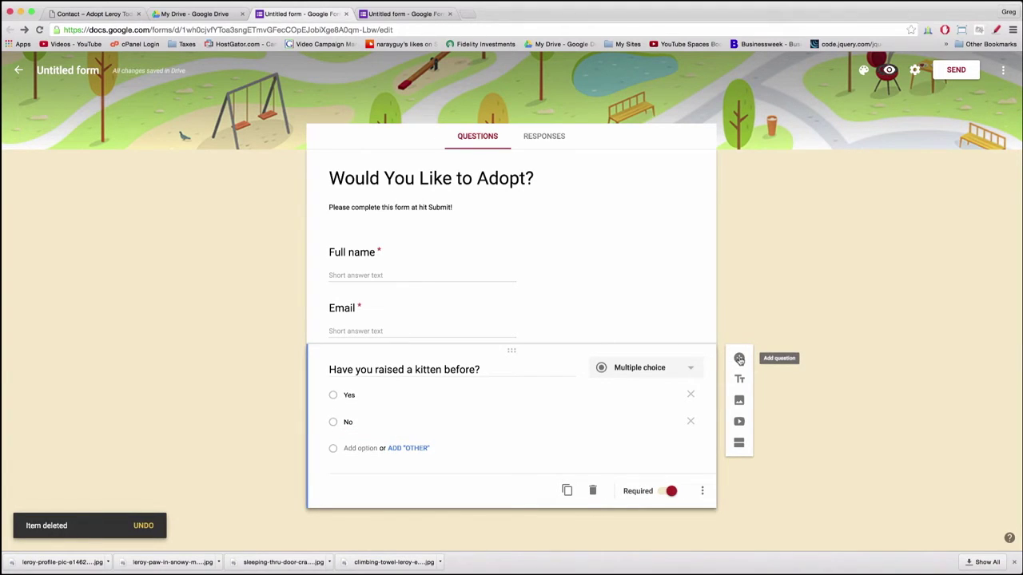
Add a required short-answer question 'What zip code do you currently live in?'.
{"action": "left_click", "coordinate": [739, 359]}
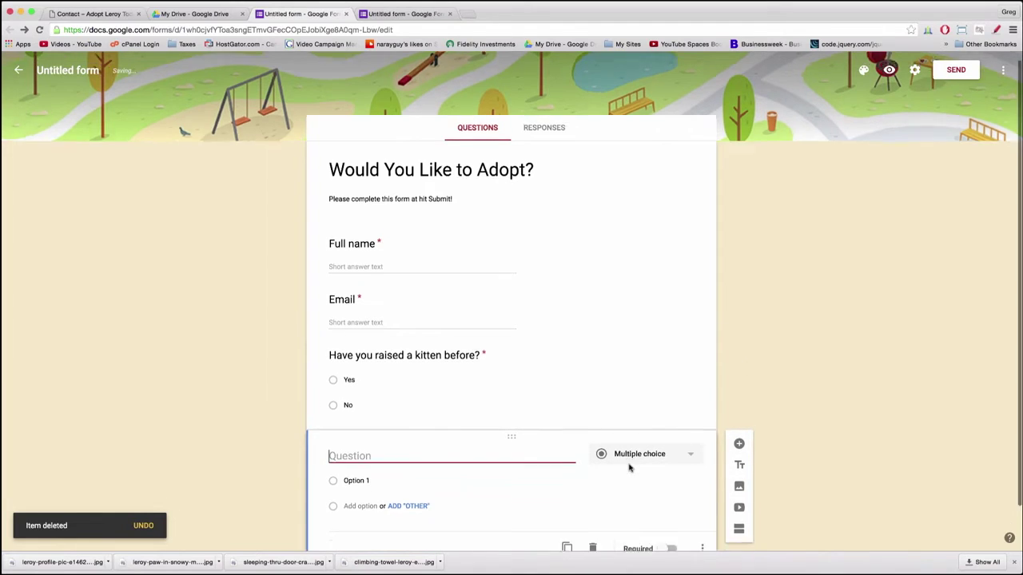
{"action": "left_click", "coordinate": [640, 408]}
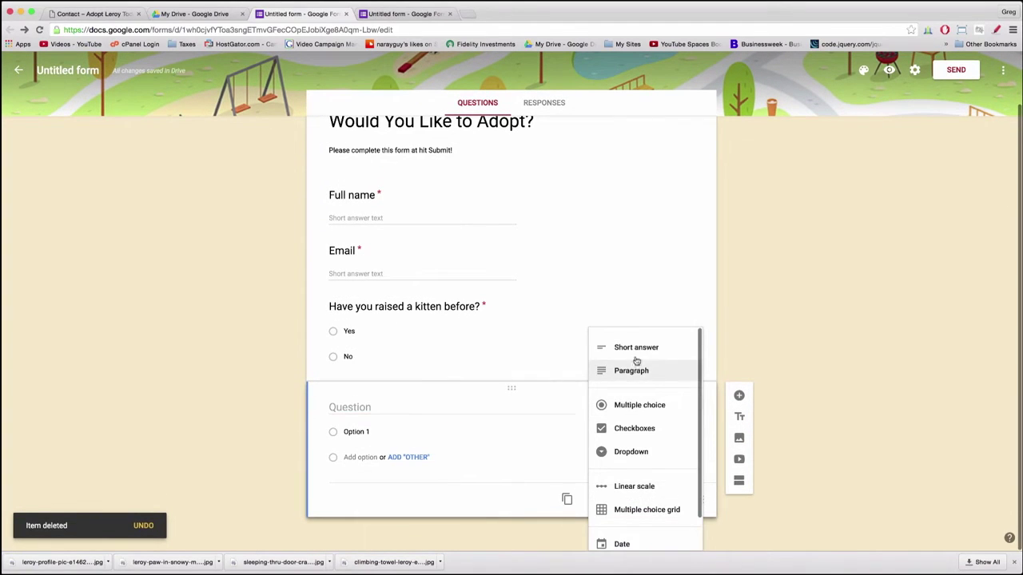
{"action": "left_click", "coordinate": [629, 352]}
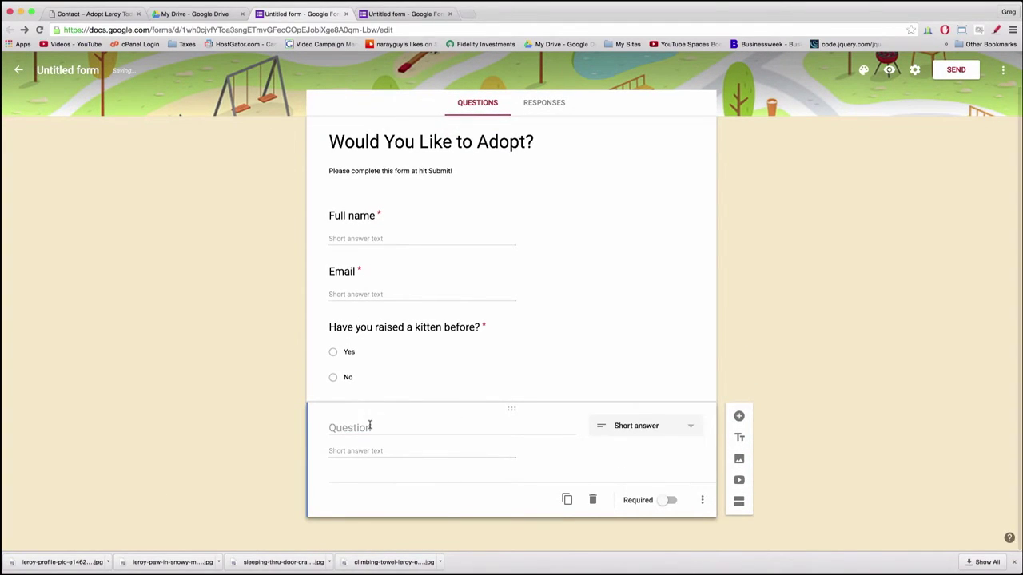
{"action": "left_click", "coordinate": [370, 428]}
{"action": "type", "text": "What zip"}
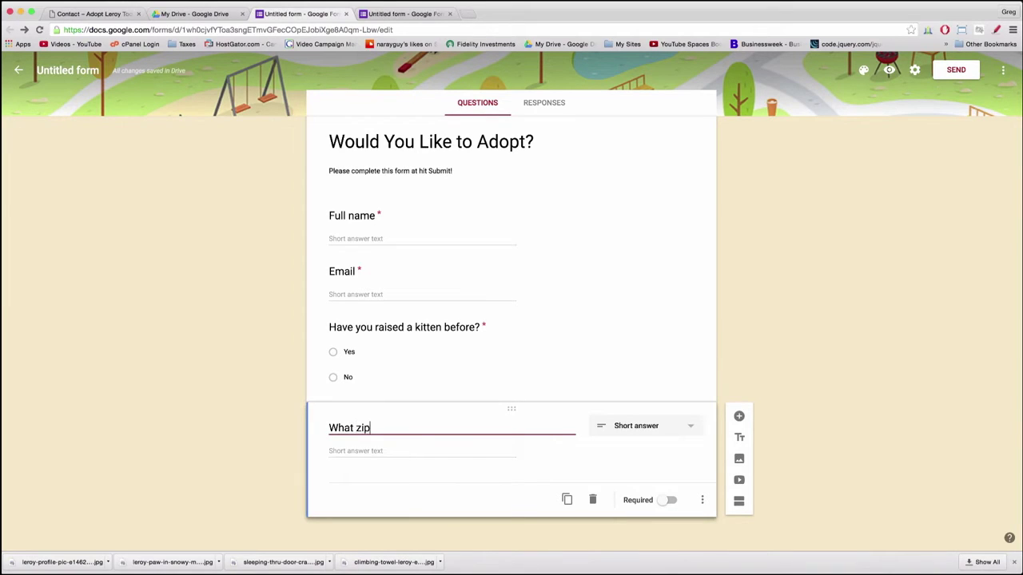
{"action": "type", "text": " code do you currently live in?"}
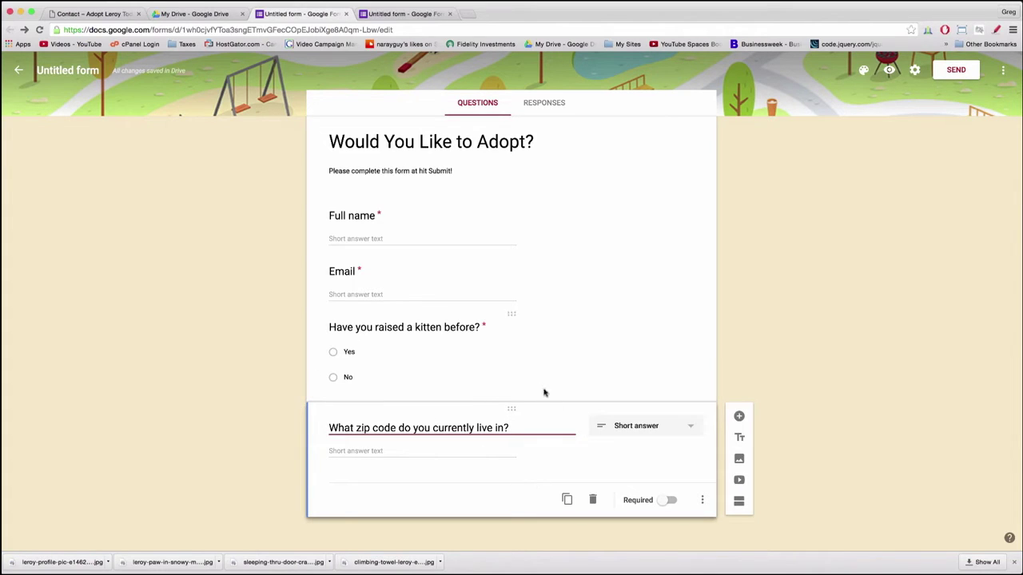
{"action": "left_click", "coordinate": [664, 500]}
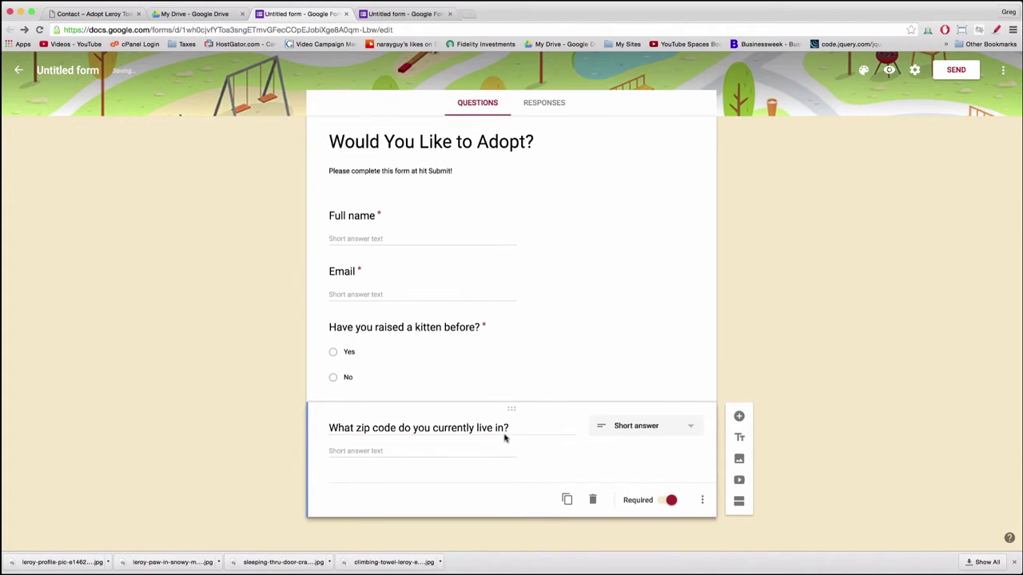
Add a short-answer question 'When are you available to adopt? (earliest date)'.
{"action": "left_click", "coordinate": [740, 419]}
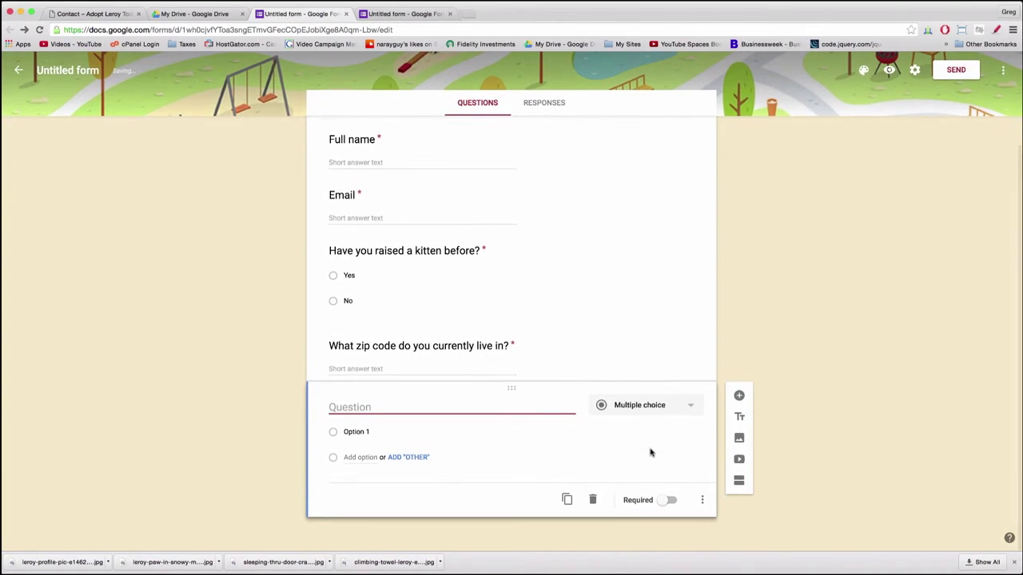
{"action": "type", "text": "When are you avail"}
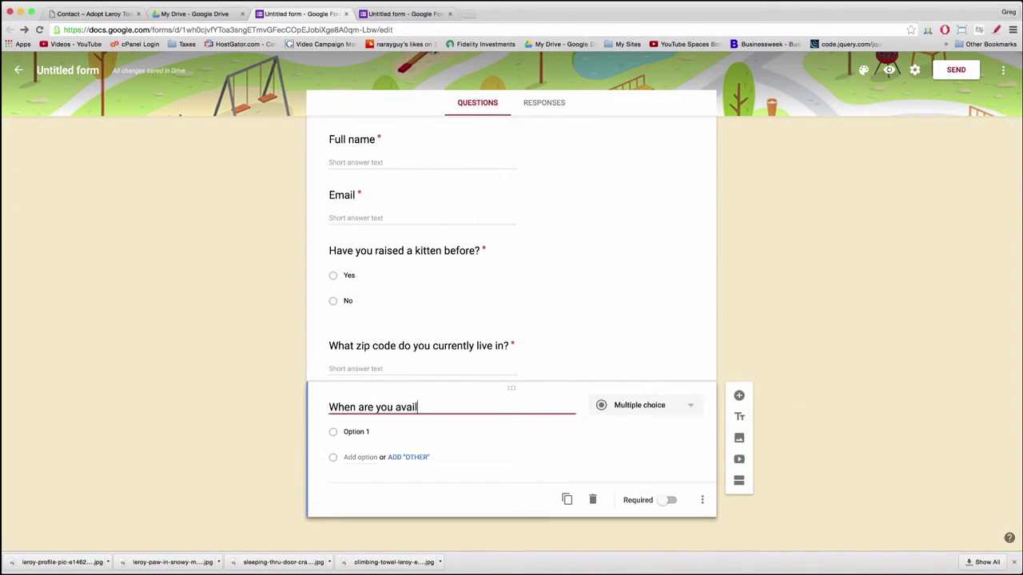
{"action": "type", "text": "able to adopt? (earl"}
{"action": "key", "text": "BackSpace"}
{"action": "key", "text": "BackSpace"}
{"action": "key", "text": "BackSpace"}
{"action": "type", "text": "ear"}
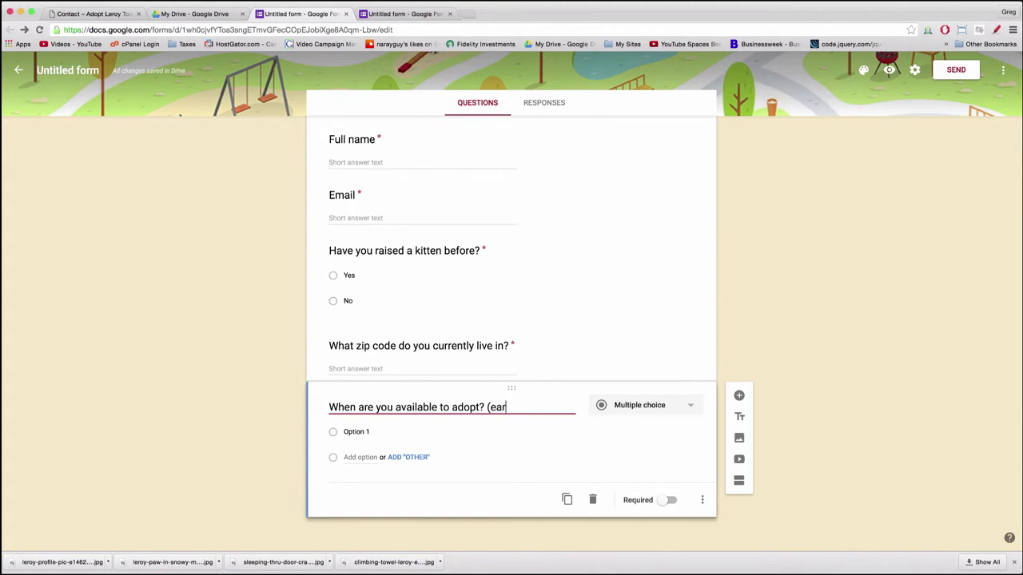
{"action": "type", "text": "liest date)"}
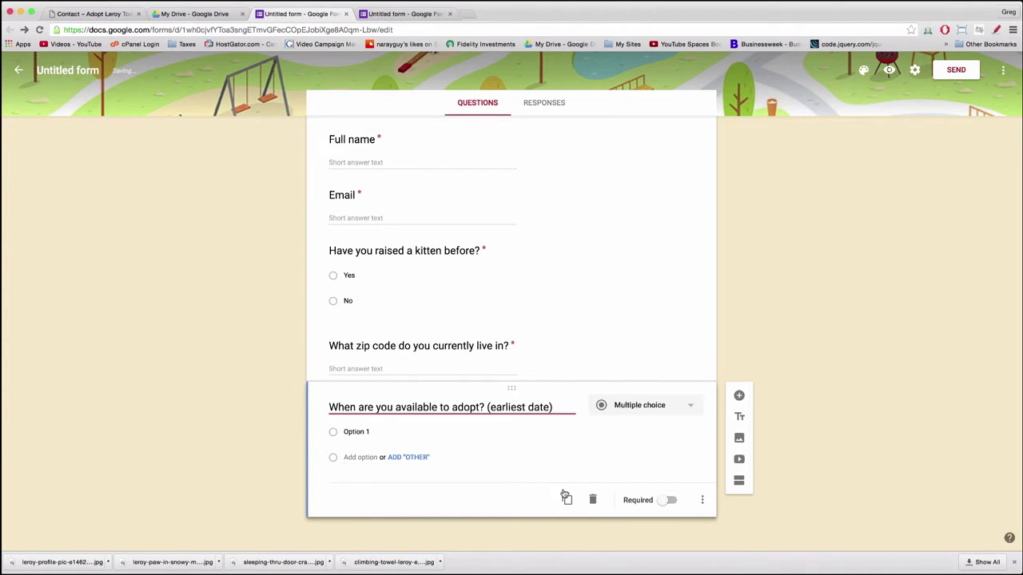
{"action": "key", "text": "Return"}
{"action": "left_click", "coordinate": [653, 411]}
{"action": "left_click", "coordinate": [640, 349]}
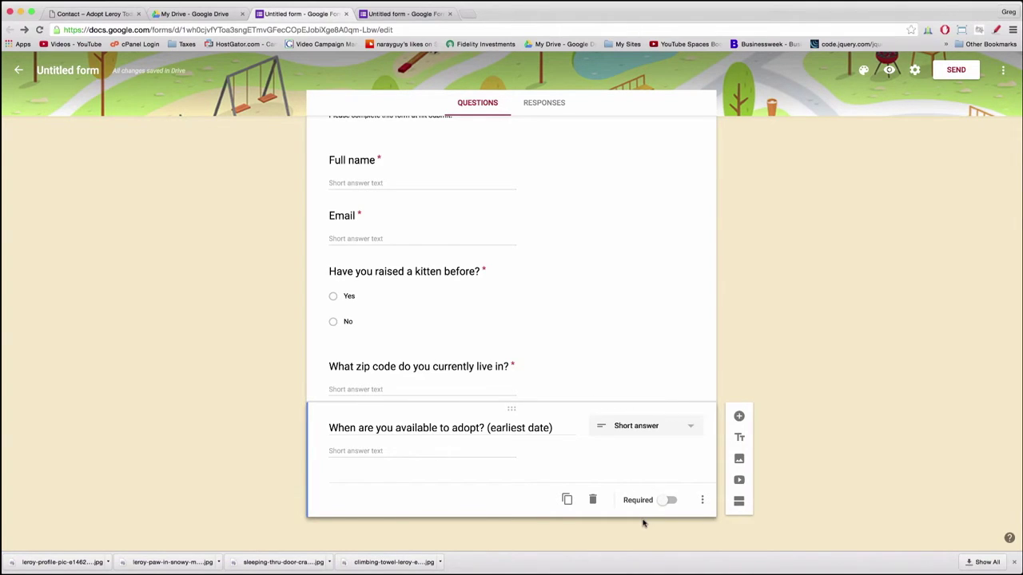
{"action": "left_click", "coordinate": [738, 417]}
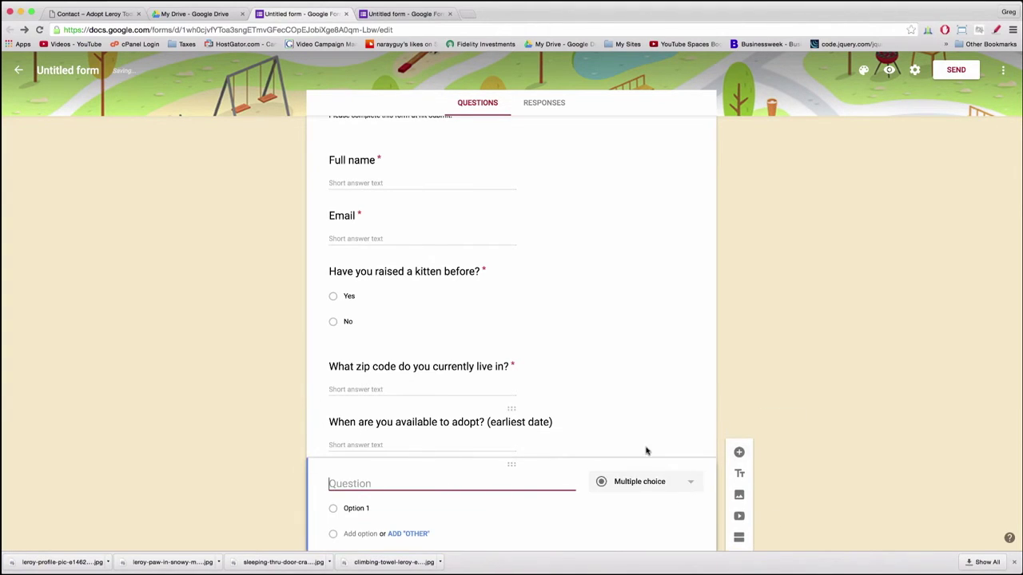
Make the new question a paragraph: 'In 300 words or less, please explain what makes you a good candidate for adoption'.
{"action": "left_click", "coordinate": [651, 481]}
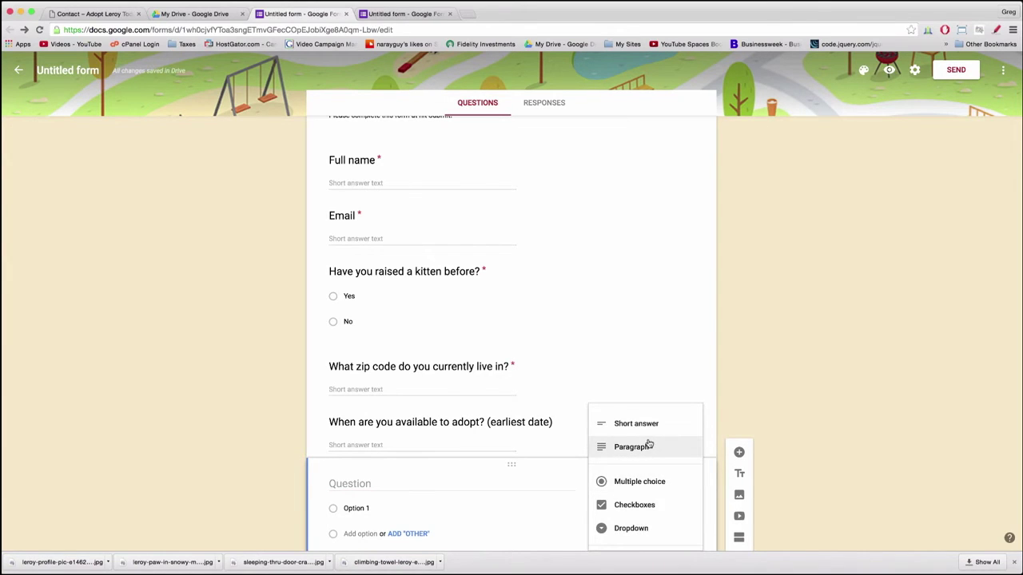
{"action": "left_click", "coordinate": [649, 446]}
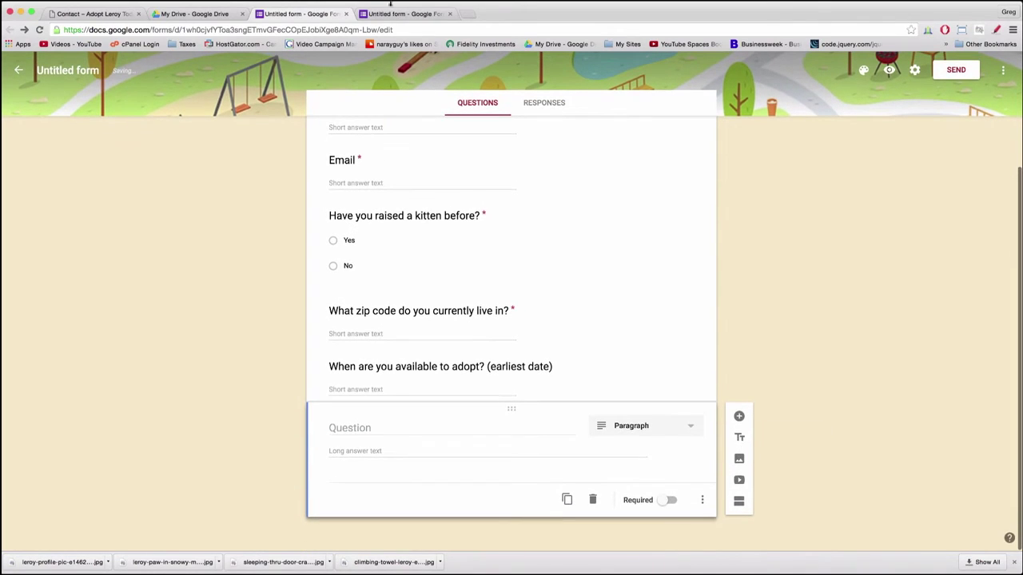
{"action": "left_click", "coordinate": [330, 429]}
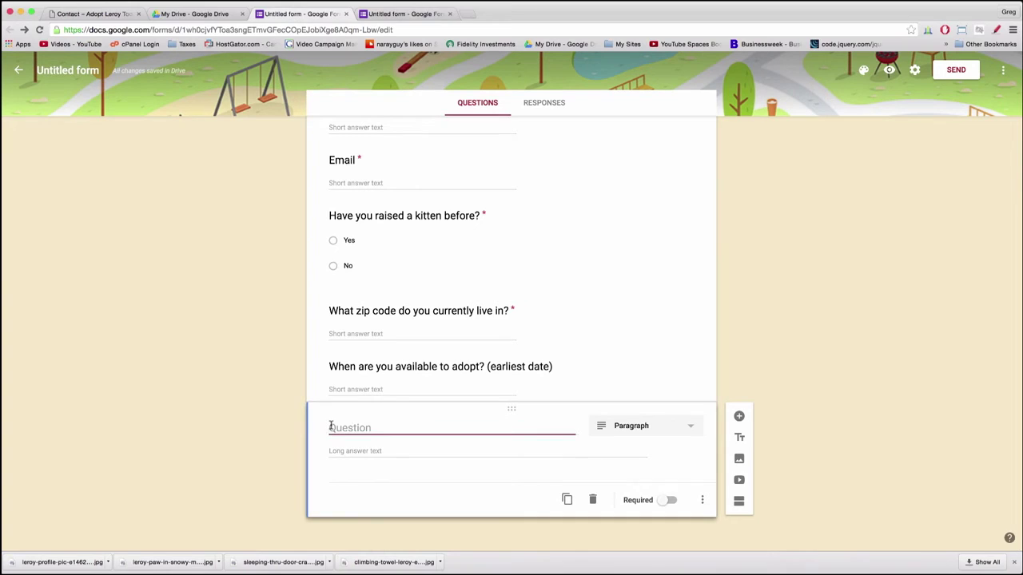
{"action": "type", "text": "In 300 words or less, please"}
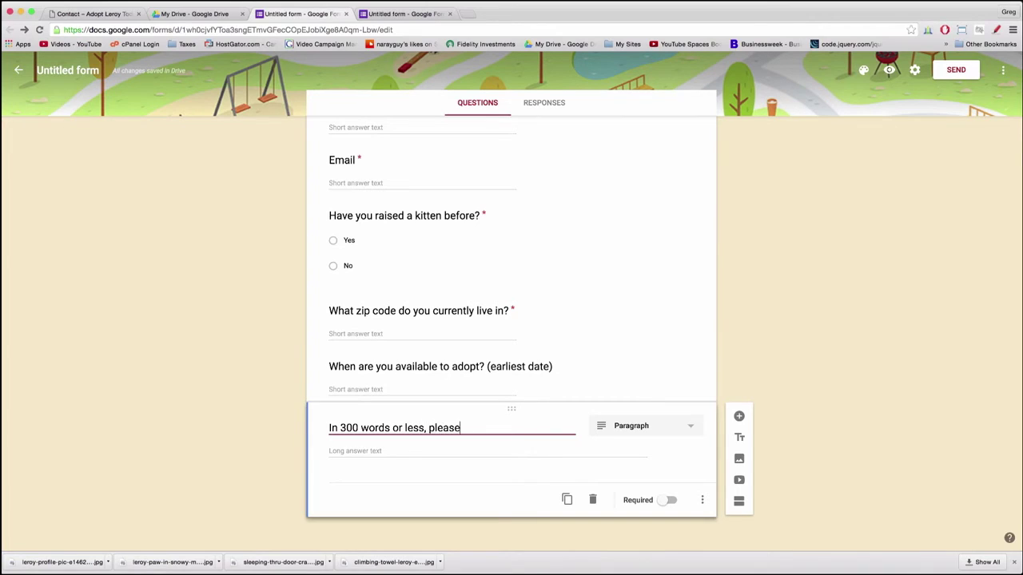
{"action": "type", "text": " explain what makes you"}
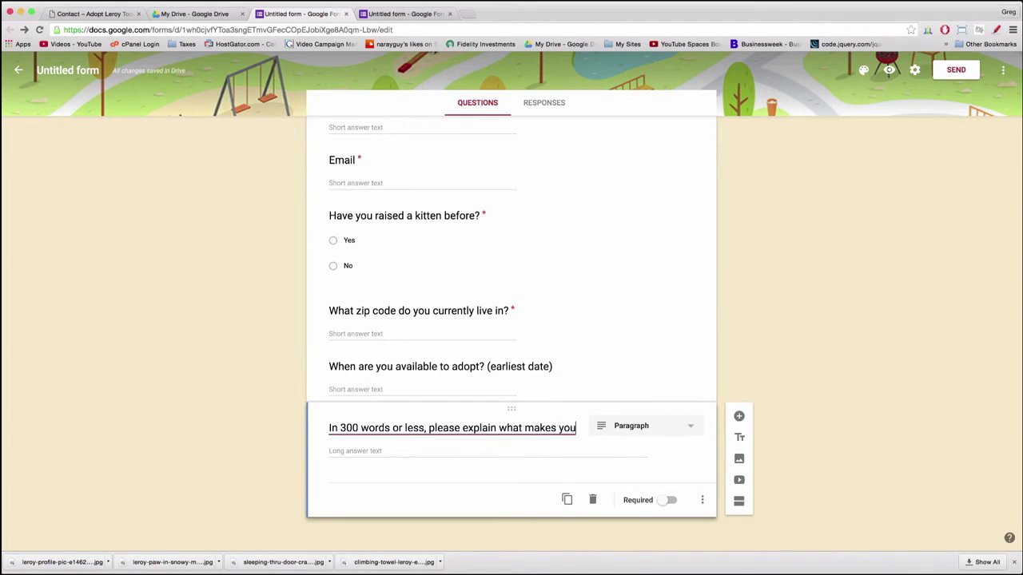
{"action": "type", "text": " a good c"}
{"action": "key", "text": "BackSpace"}
{"action": "type", "text": "good candiate for ad"}
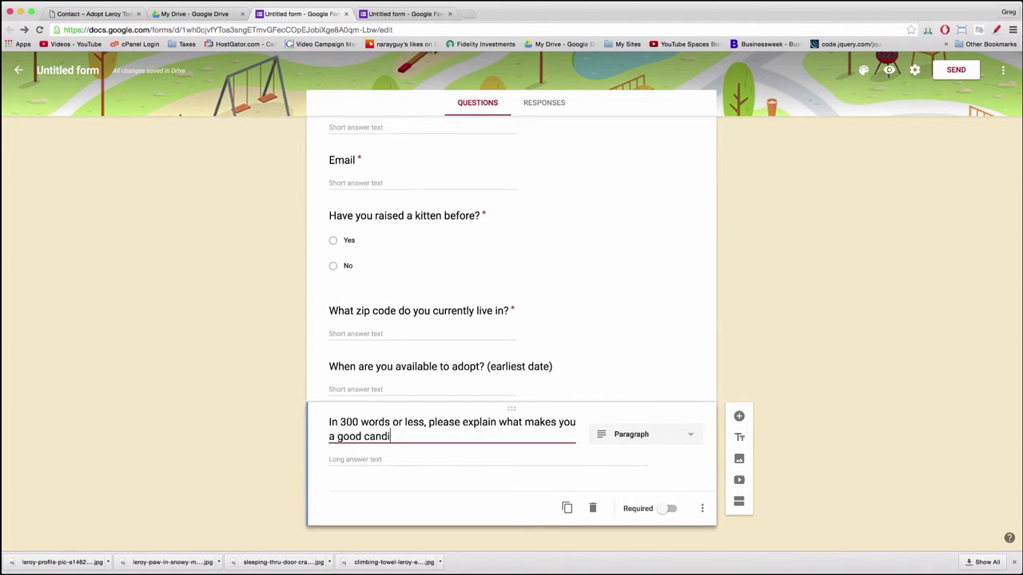
{"action": "key", "text": "BackSpace"}
{"action": "key", "text": "BackSpace"}
{"action": "key", "text": "BackSpace"}
{"action": "key", "text": "BackSpace"}
{"action": "key", "text": "BackSpace"}
{"action": "key", "text": "BackSpace"}
{"action": "key", "text": "BackSpace"}
{"action": "key", "text": "BackSpace"}
{"action": "key", "text": "BackSpace"}
{"action": "key", "text": "BackSpace"}
{"action": "type", "text": "date for adoption!"}
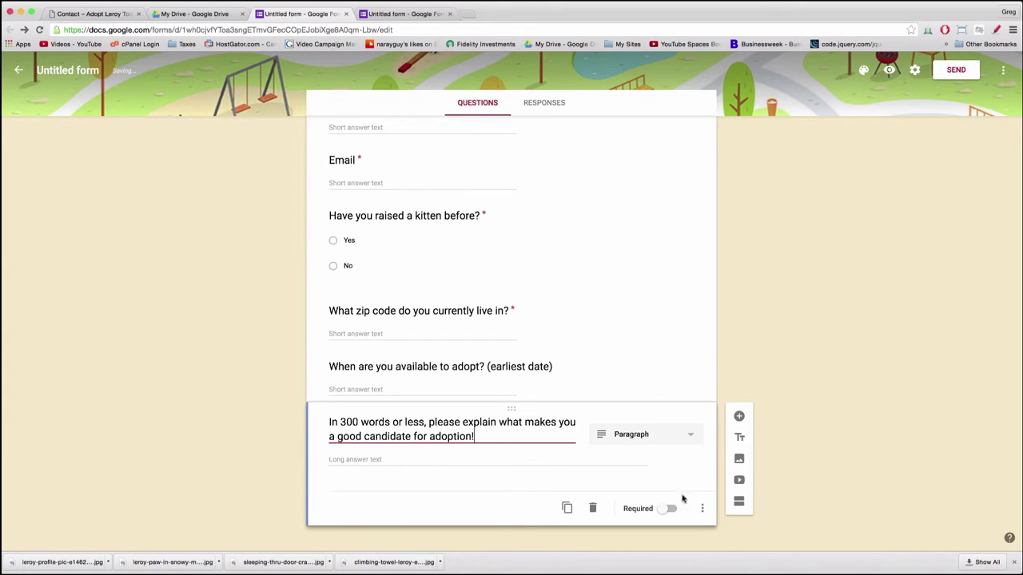
{"action": "left_click", "coordinate": [661, 512]}
Correct 'at' to 'and' in the description, then scroll to review the form.
{"action": "scroll", "coordinate": [584, 456], "scroll_direction": "down", "scroll_amount": 1}
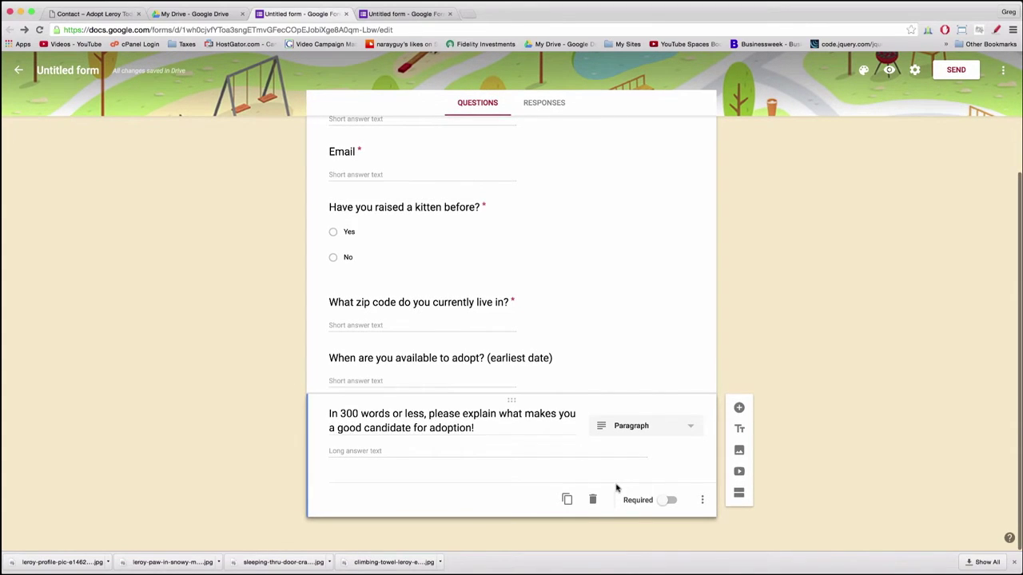
{"action": "scroll", "coordinate": [525, 469], "scroll_direction": "up", "scroll_amount": 2}
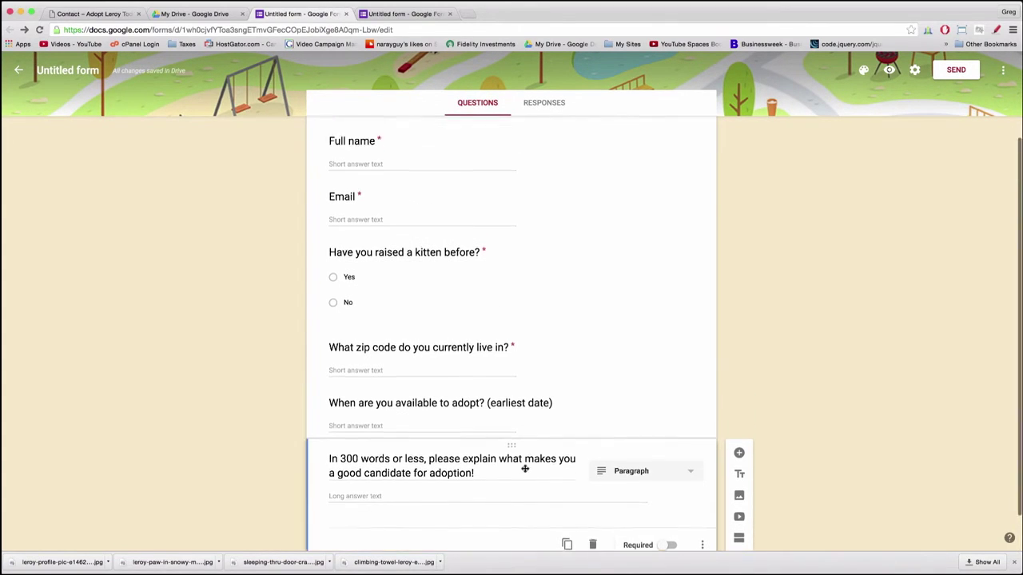
{"action": "scroll", "coordinate": [525, 469], "scroll_direction": "up", "scroll_amount": 3}
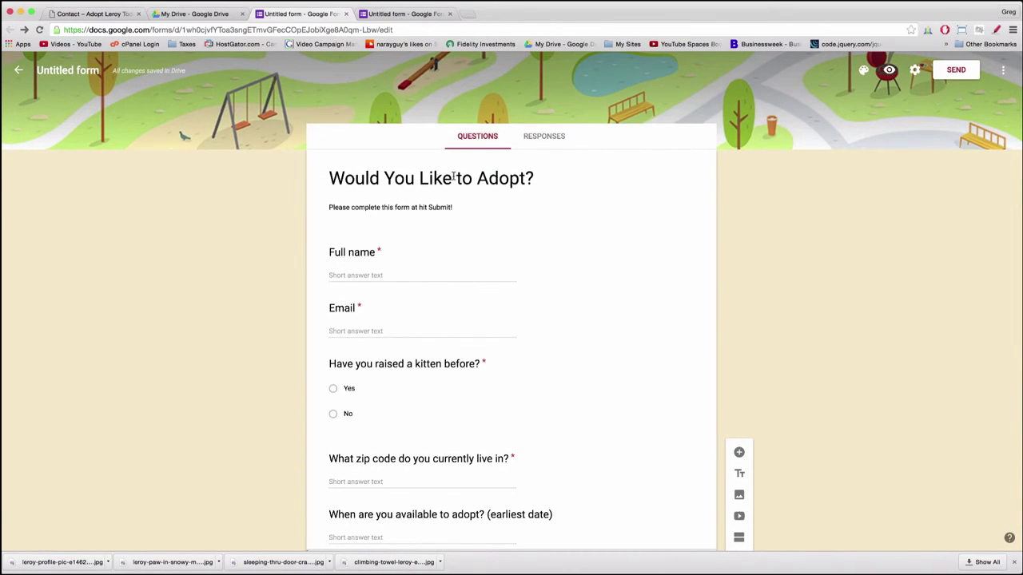
{"action": "left_click", "coordinate": [414, 208]}
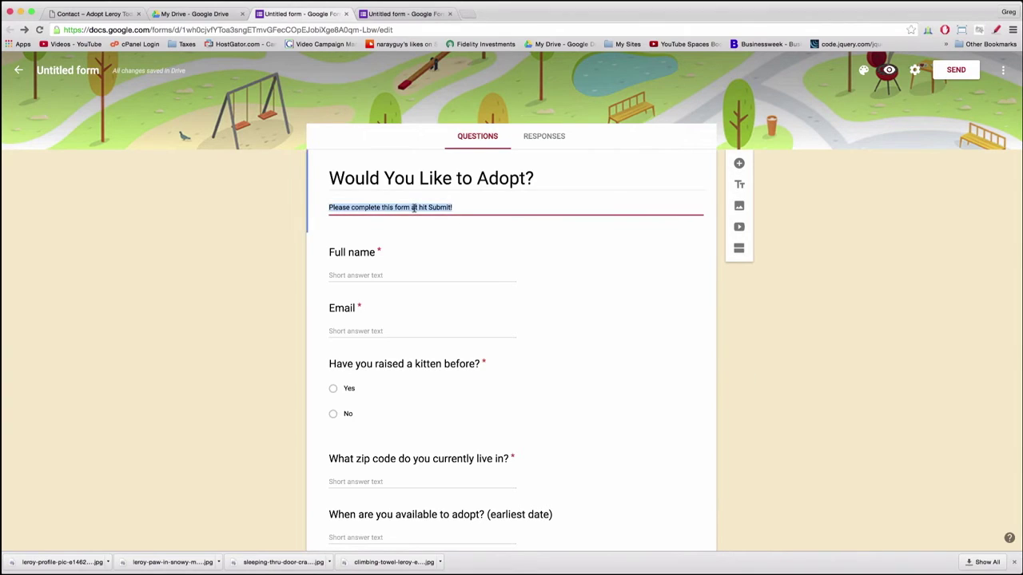
{"action": "left_click", "coordinate": [414, 208]}
{"action": "type", "text": "nd"}
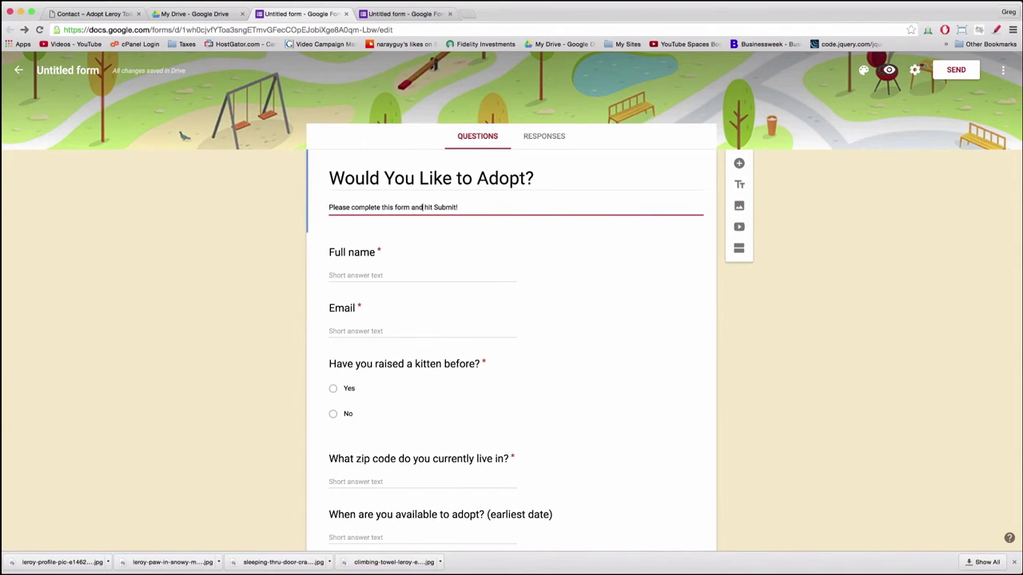
{"action": "scroll", "coordinate": [441, 272], "scroll_direction": "down", "scroll_amount": 2}
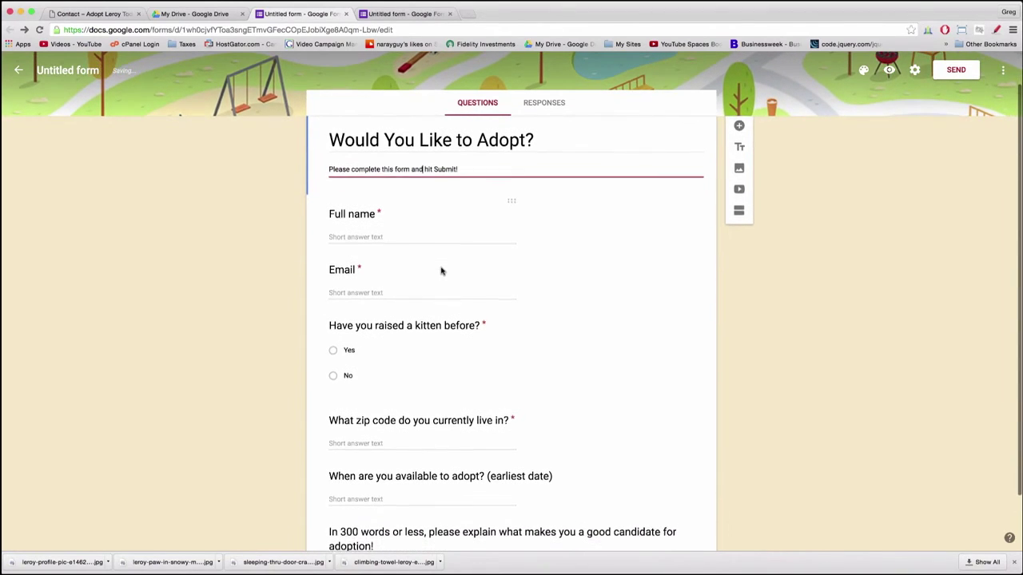
{"action": "scroll", "coordinate": [441, 272], "scroll_direction": "down", "scroll_amount": 2}
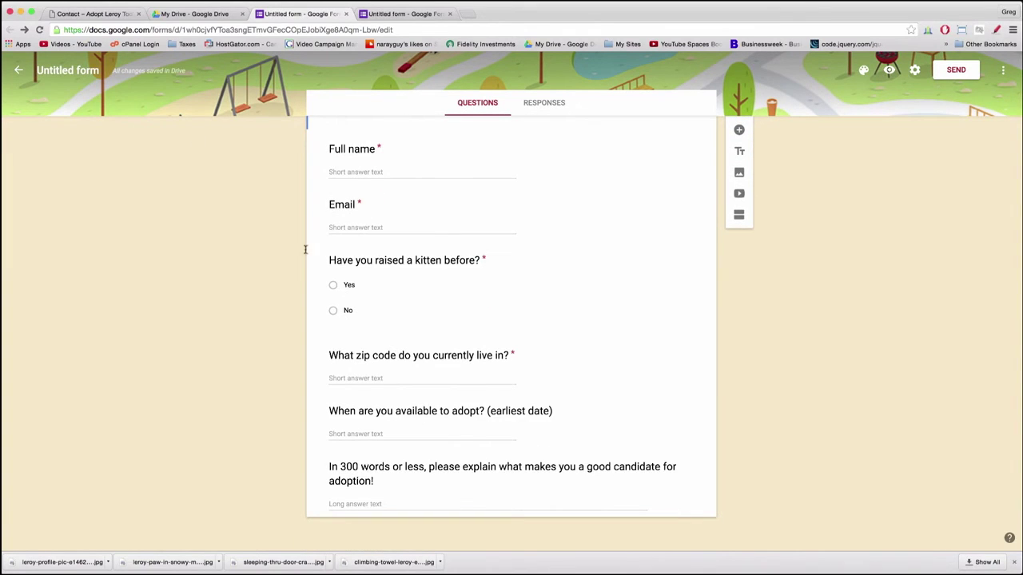
{"action": "scroll", "coordinate": [506, 342], "scroll_direction": "up", "scroll_amount": 3}
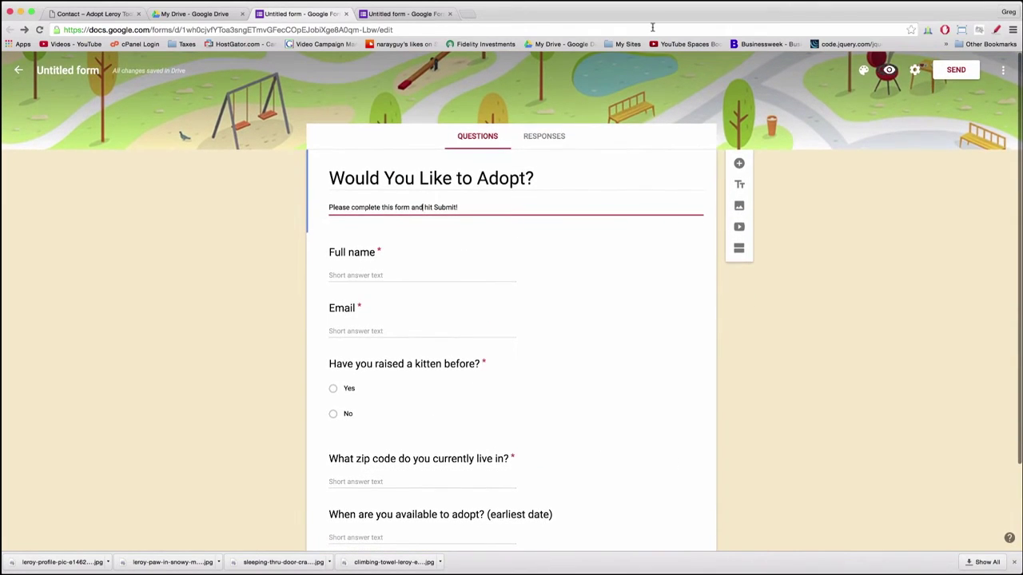
Copy the form's 760 × 1500 px embed HTML code from the Send dialog.
{"action": "left_click", "coordinate": [946, 69]}
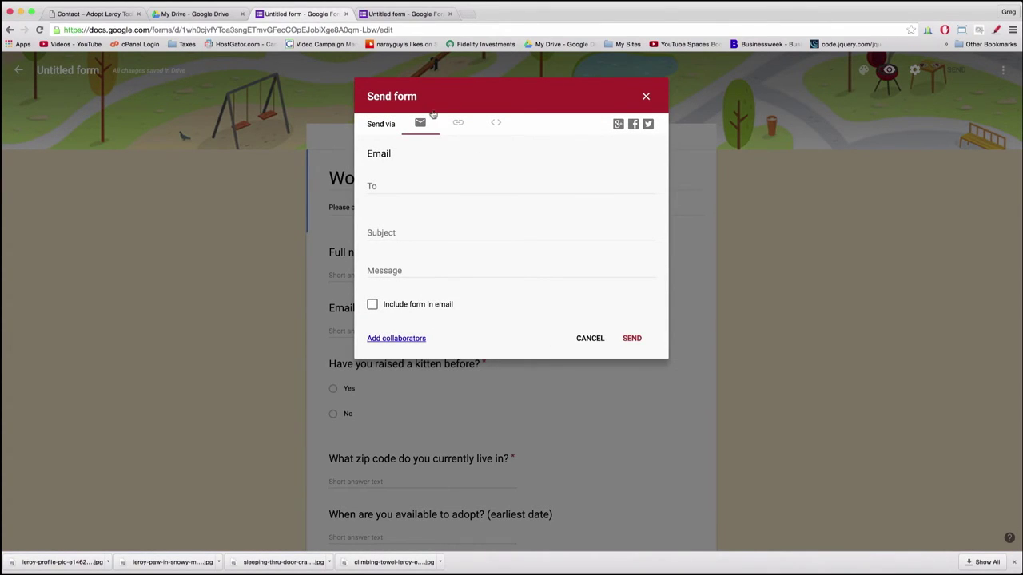
{"action": "left_click", "coordinate": [496, 126]}
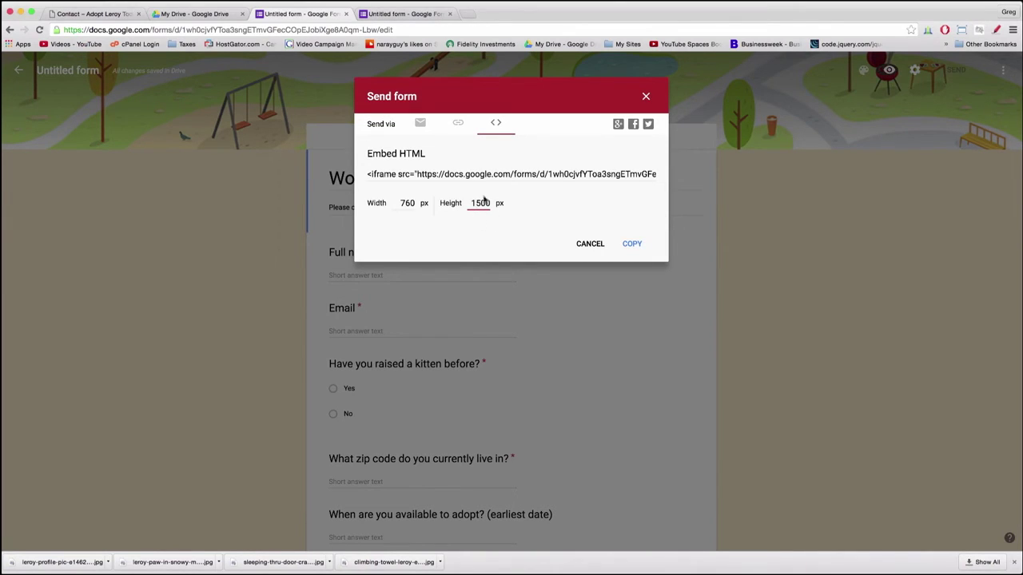
{"action": "left_click", "coordinate": [632, 245]}
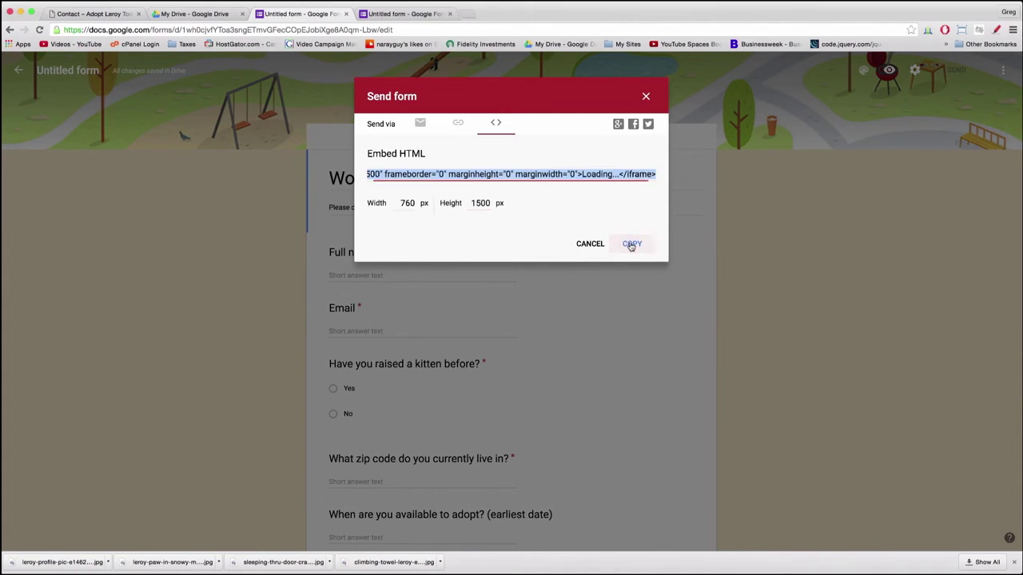
{"action": "right_click", "coordinate": [459, 173]}
{"action": "left_click", "coordinate": [468, 196]}
Paste the Google Forms iframe code into the Contact page's Text editor and update the page.
{"action": "left_click", "coordinate": [120, 14]}
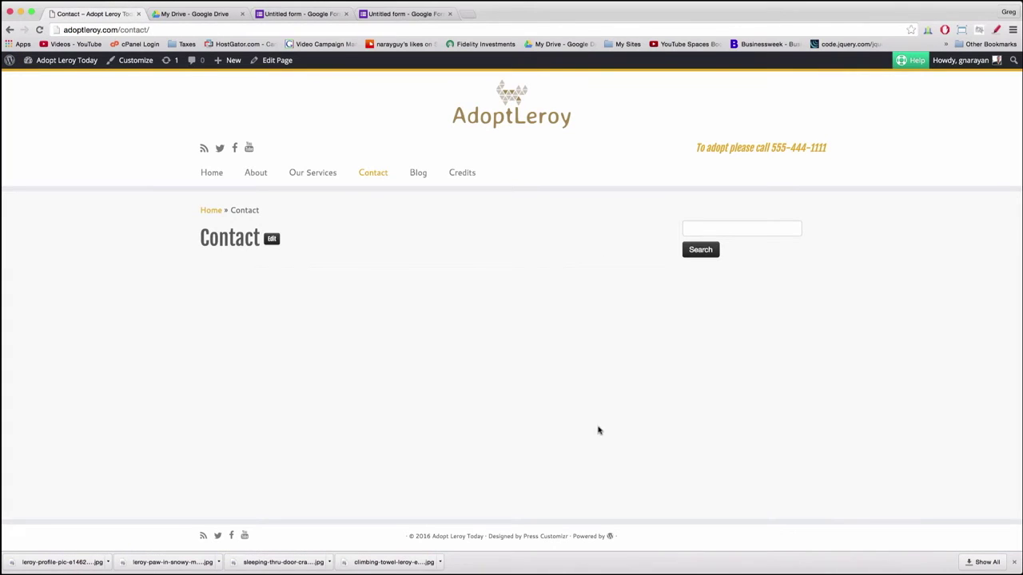
{"action": "left_click", "coordinate": [266, 61]}
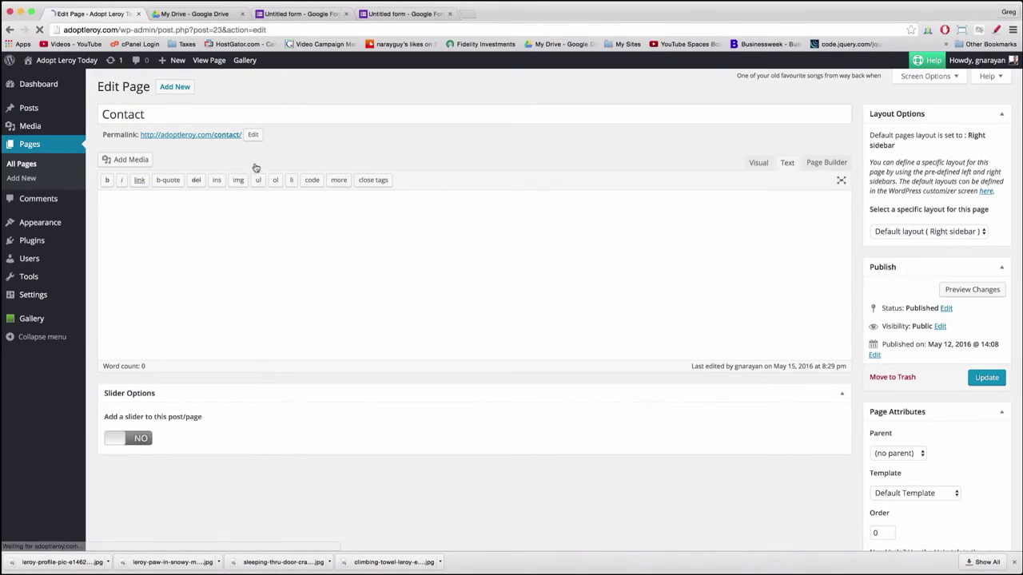
{"action": "left_click", "coordinate": [761, 164]}
{"action": "left_click", "coordinate": [787, 164]}
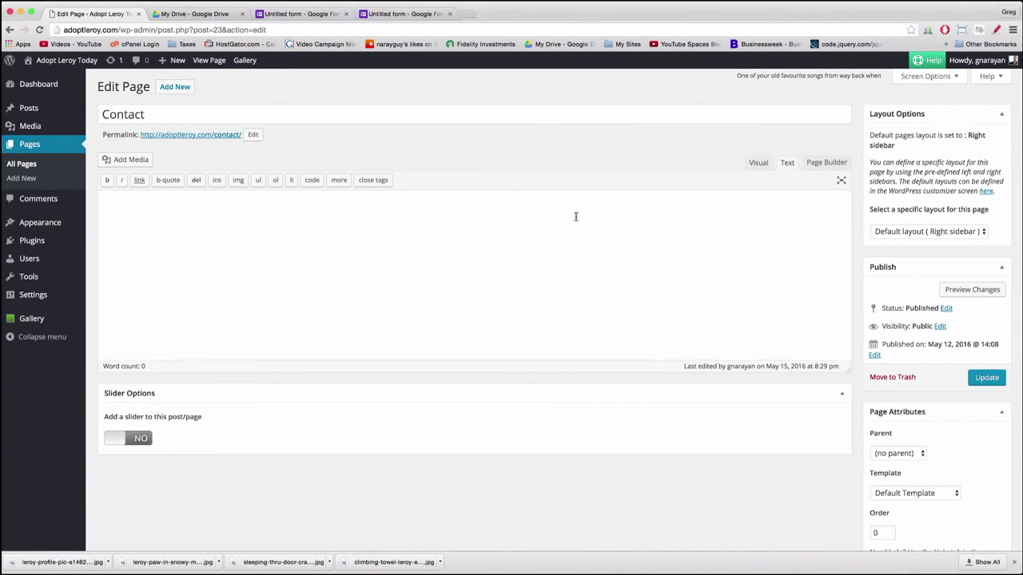
{"action": "right_click", "coordinate": [130, 215]}
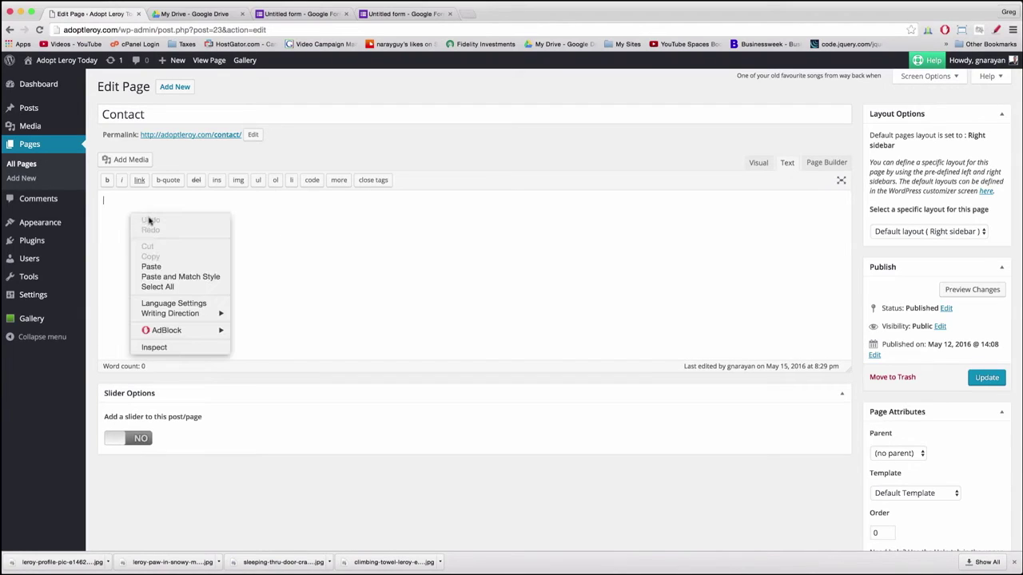
{"action": "left_click", "coordinate": [157, 267]}
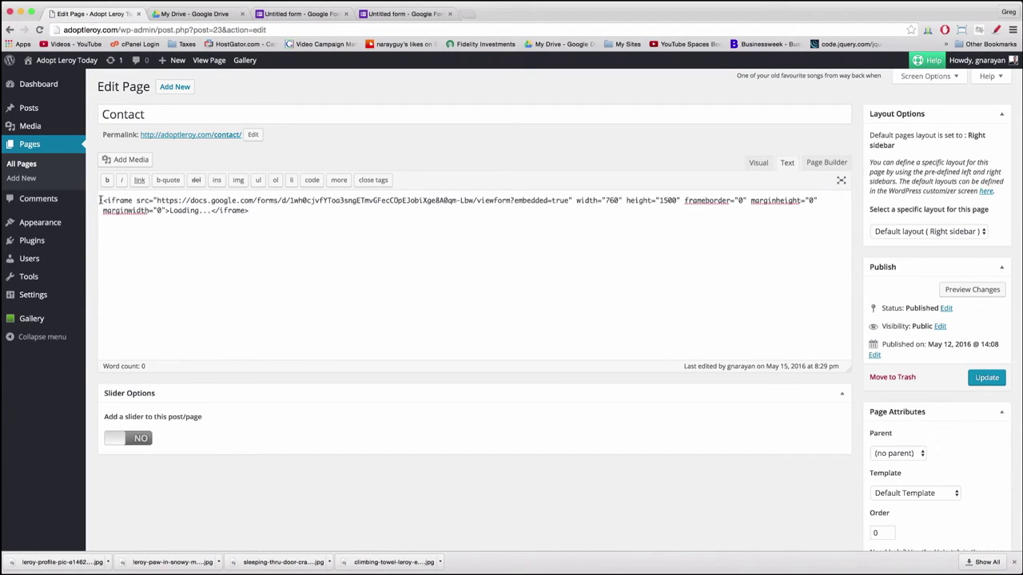
{"action": "left_click_drag", "start_coordinate": [102, 200], "coordinate": [128, 200]}
{"action": "left_click", "coordinate": [255, 208]}
{"action": "left_click", "coordinate": [983, 377]}
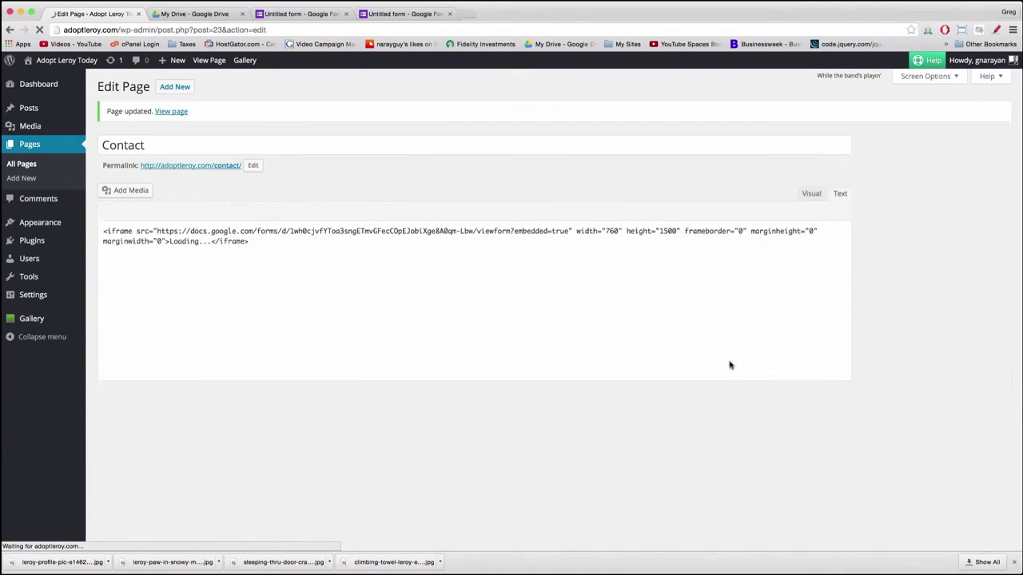
On the live Contact page, enter a test full name and email, and answer Yes to raising a kitten.
{"action": "left_click", "coordinate": [208, 61]}
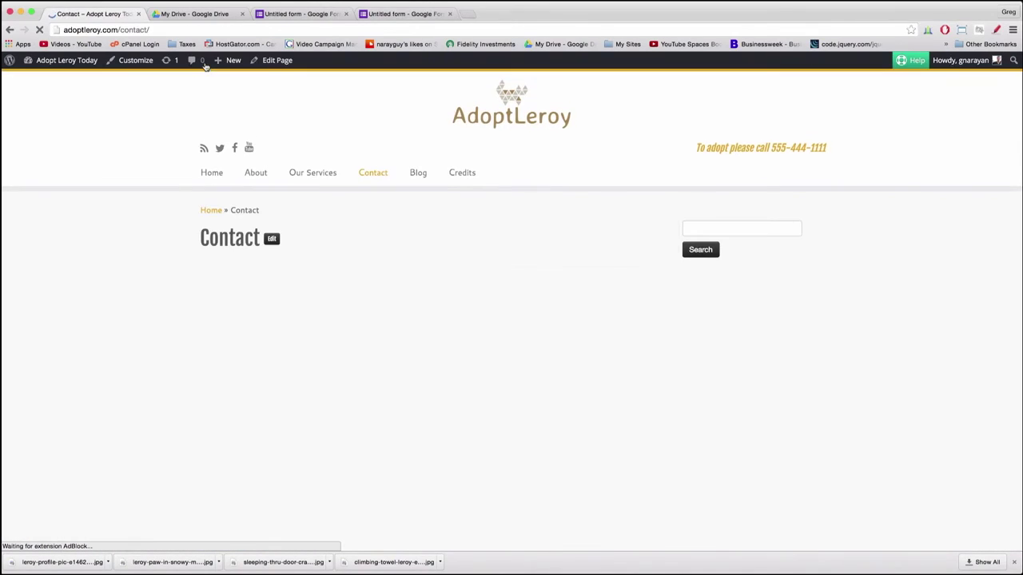
{"action": "scroll", "coordinate": [173, 246], "scroll_direction": "down", "scroll_amount": 1}
{"action": "scroll", "coordinate": [173, 246], "scroll_direction": "down", "scroll_amount": 4}
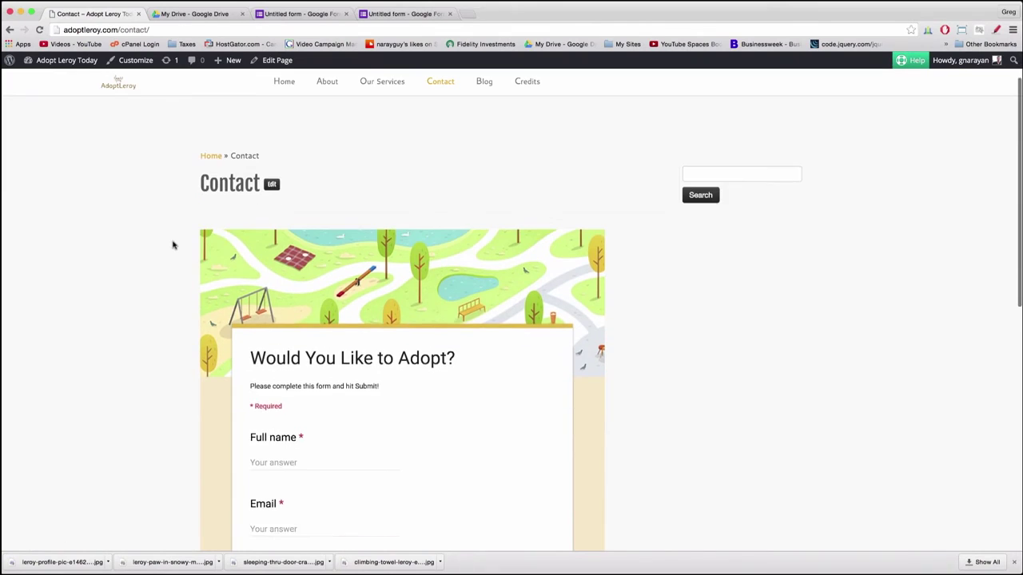
{"action": "scroll", "coordinate": [173, 246], "scroll_direction": "down", "scroll_amount": 7}
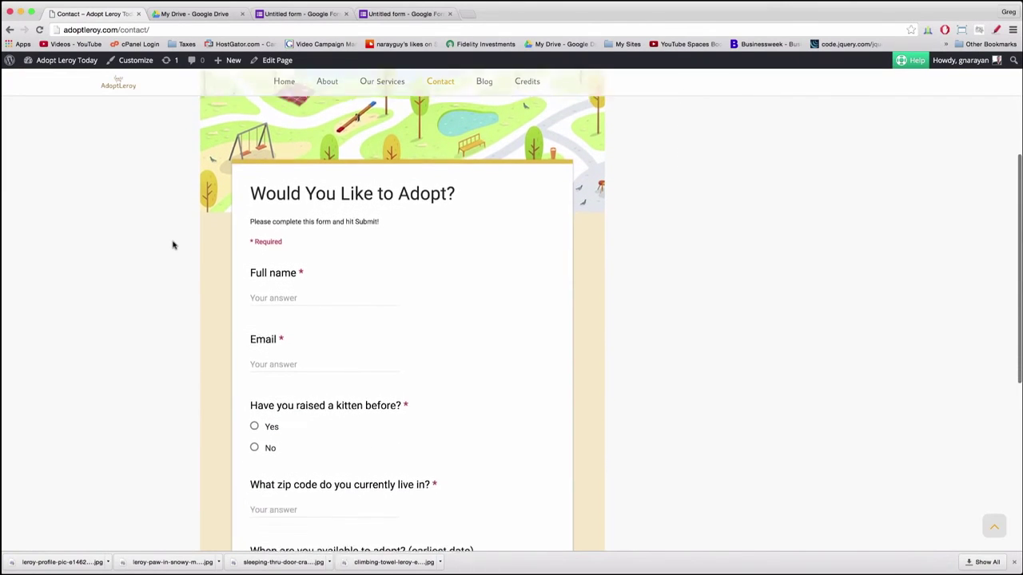
{"action": "scroll", "coordinate": [172, 245], "scroll_direction": "down", "scroll_amount": 3}
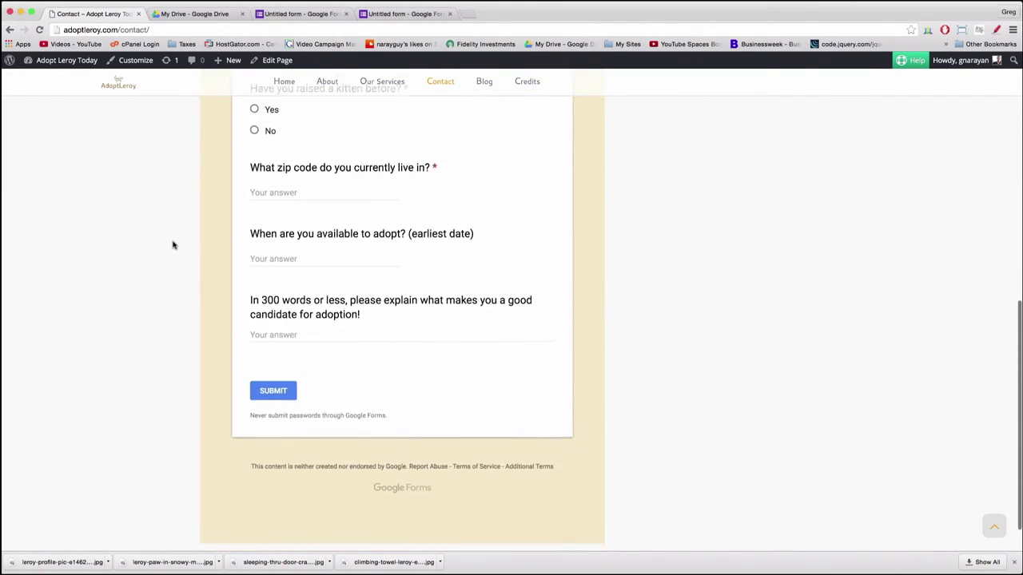
{"action": "scroll", "coordinate": [365, 369], "scroll_direction": "up", "scroll_amount": 11}
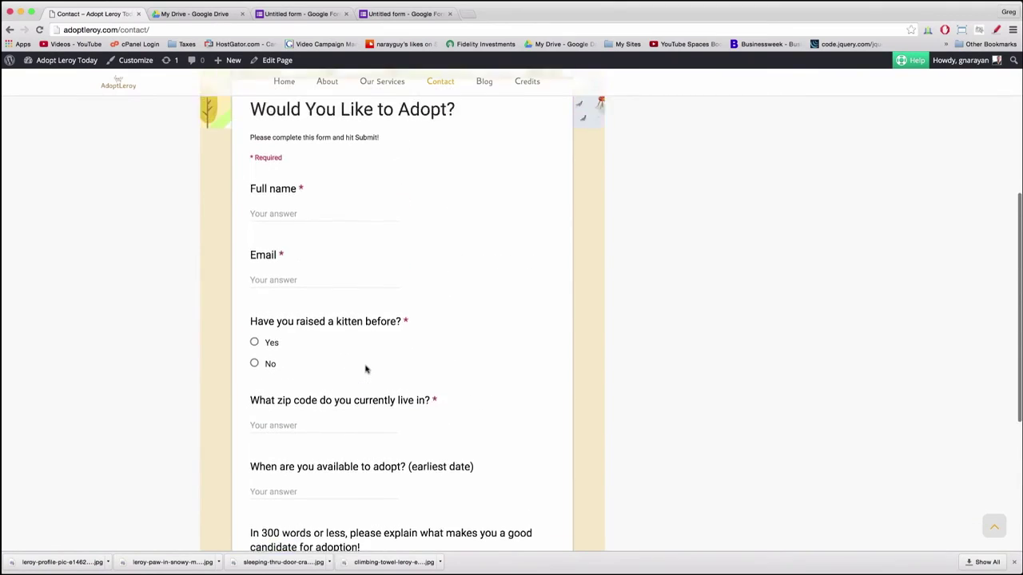
{"action": "left_click", "coordinate": [255, 395]}
{"action": "scroll", "coordinate": [254, 397], "scroll_direction": "down", "scroll_amount": 1}
{"action": "scroll", "coordinate": [255, 400], "scroll_direction": "down", "scroll_amount": 1}
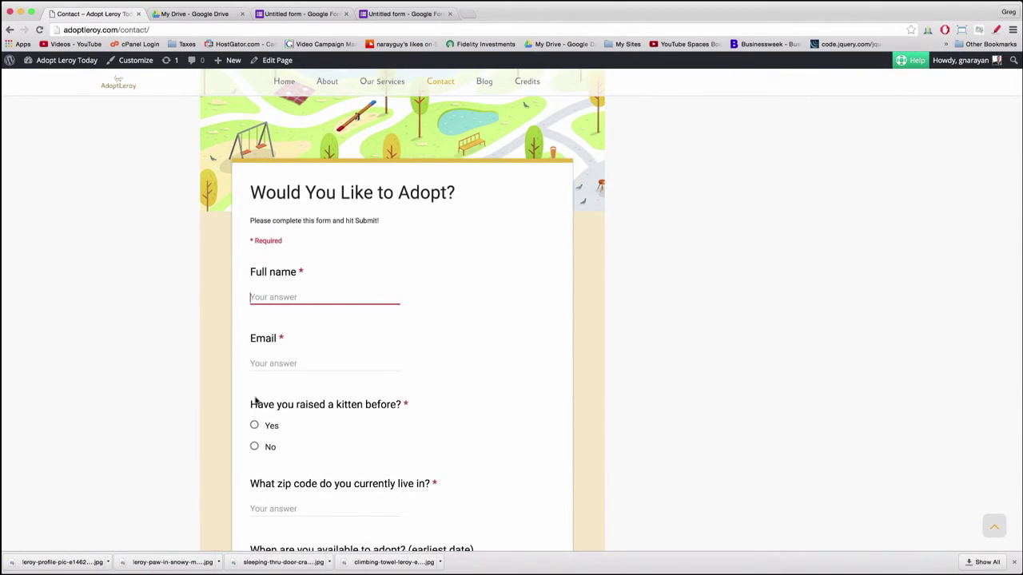
{"action": "type", "text": "Joe"}
{"action": "key", "text": "Tab"}
{"action": "type", "text": "joe@gma"}
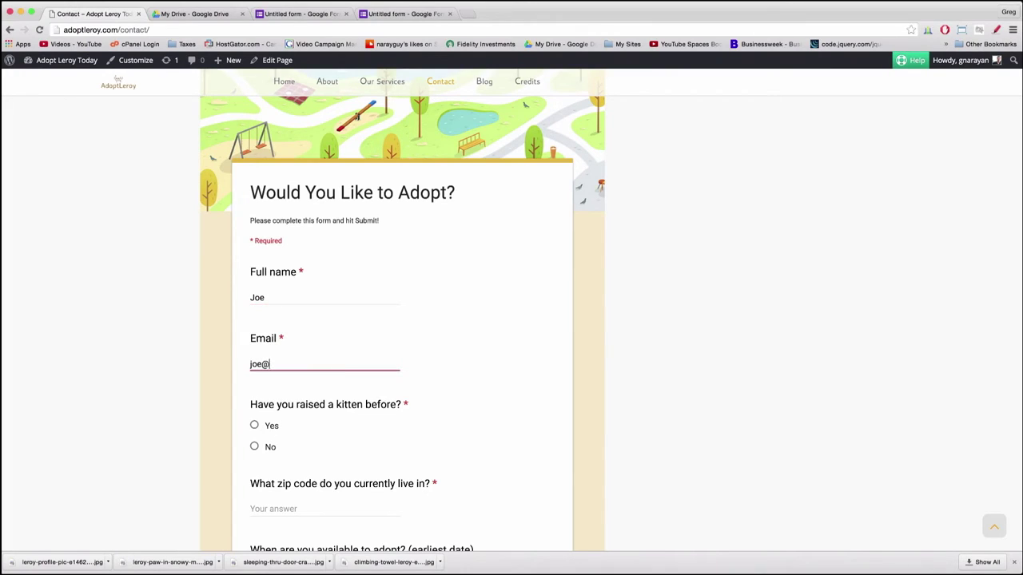
{"action": "left_click", "coordinate": [254, 426]}
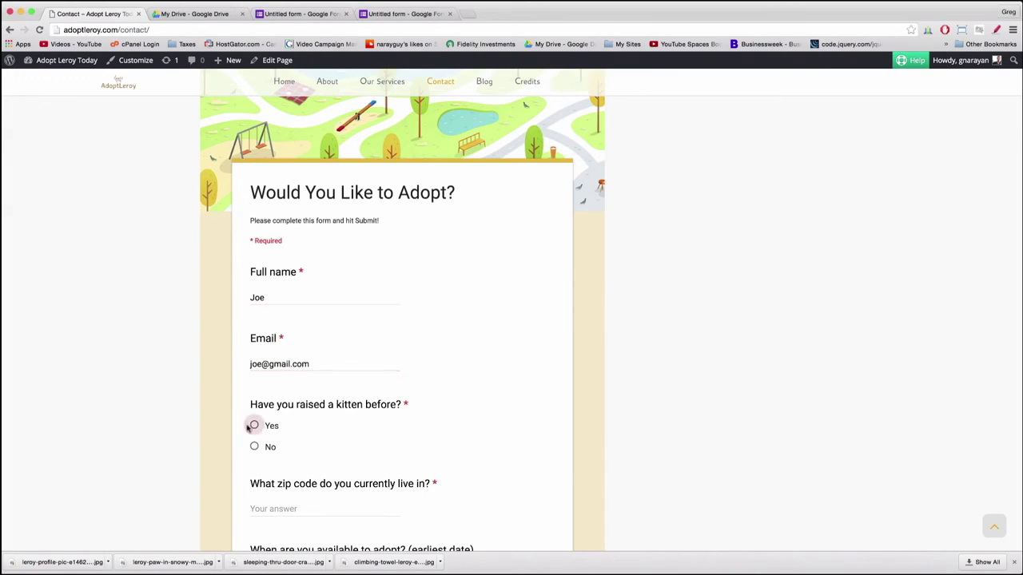
{"action": "scroll", "coordinate": [256, 427], "scroll_direction": "down", "scroll_amount": 3}
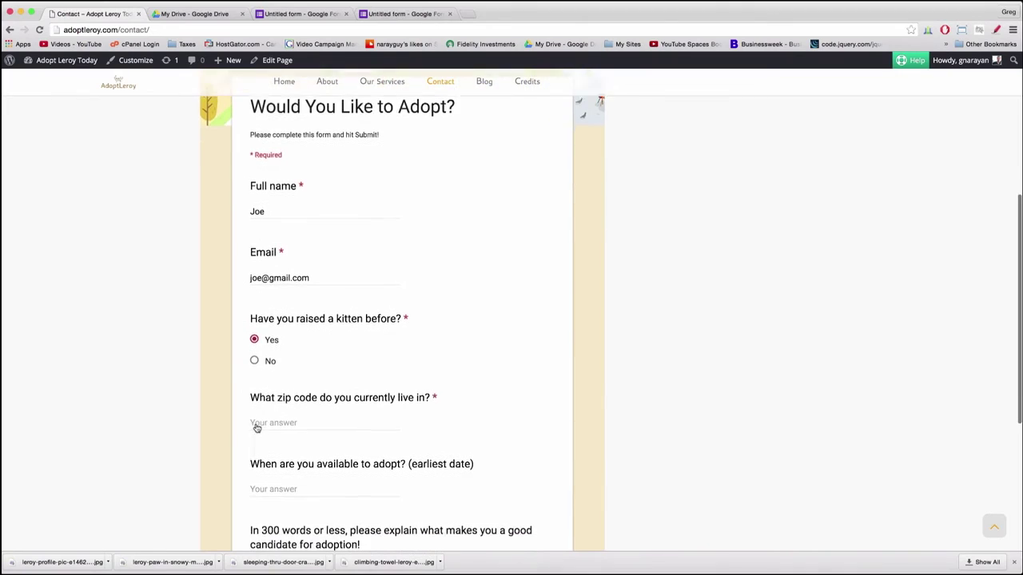
Fill in a test zip code, availability 'toady!' and explanation 'hey there'.
{"action": "left_click", "coordinate": [262, 408]}
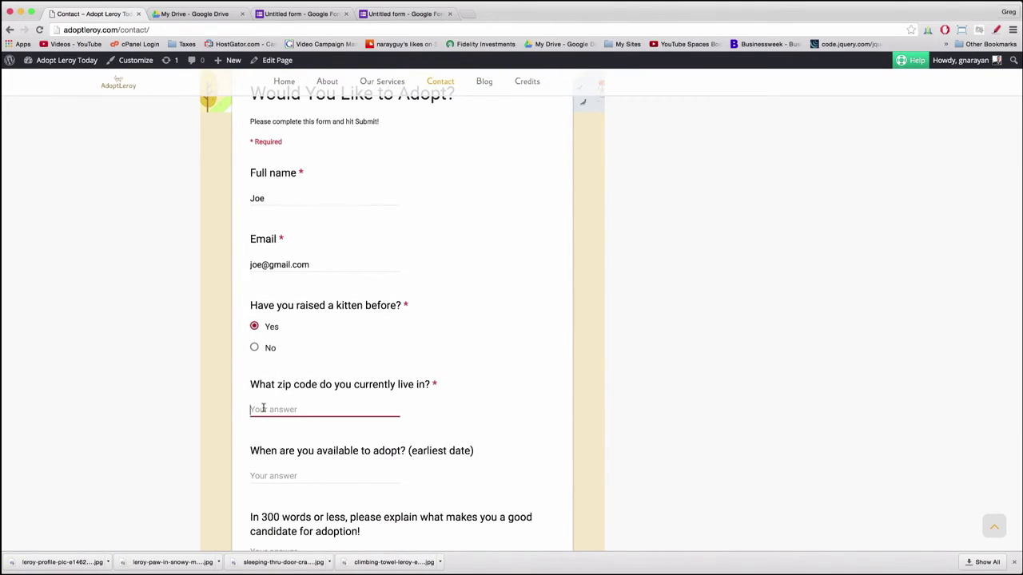
{"action": "type", "text": "12345"}
{"action": "left_click", "coordinate": [258, 472]}
{"action": "type", "text": "toady"}
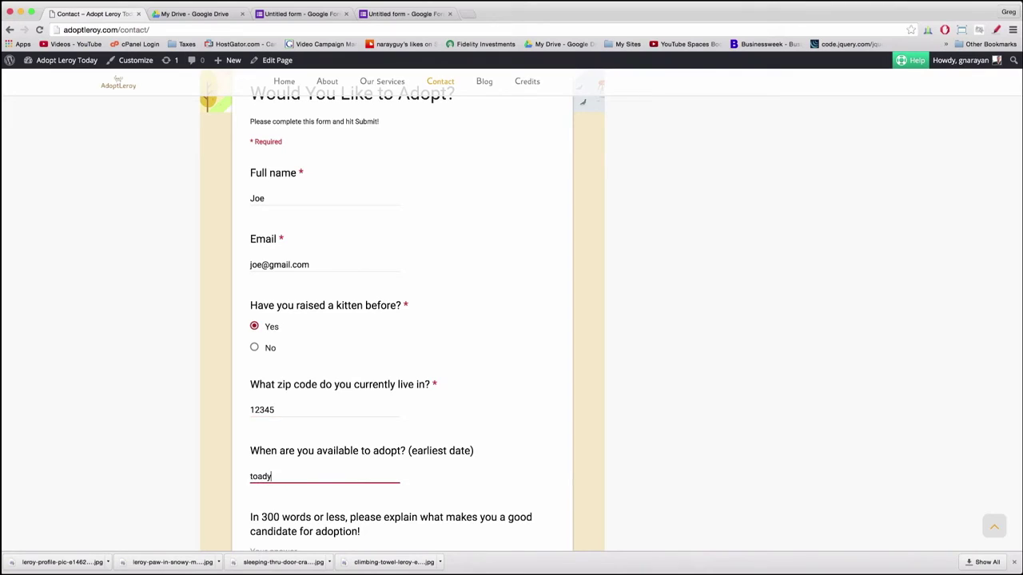
{"action": "type", "text": "!"}
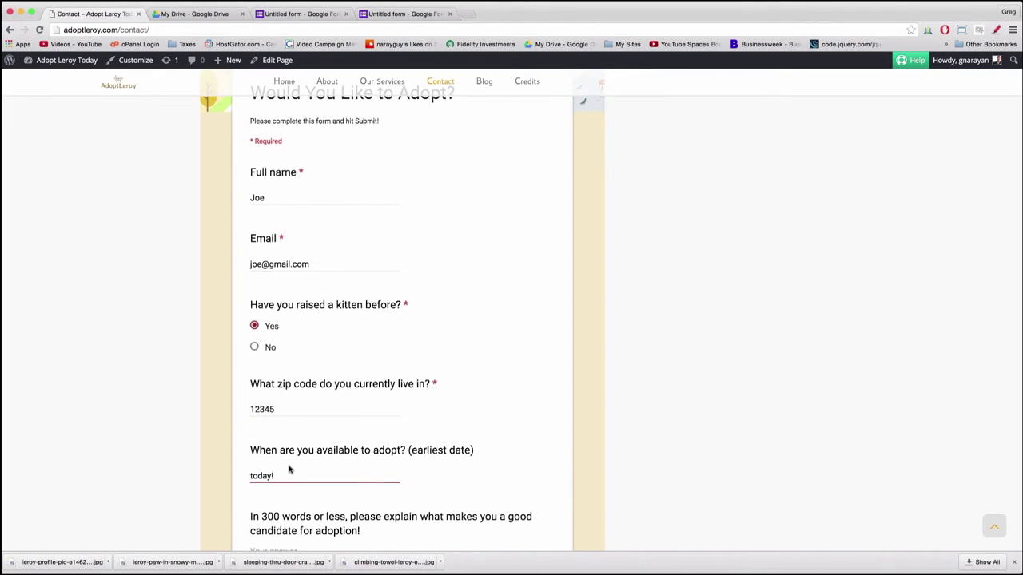
{"action": "scroll", "coordinate": [290, 469], "scroll_direction": "down", "scroll_amount": 5}
{"action": "left_click", "coordinate": [265, 381]}
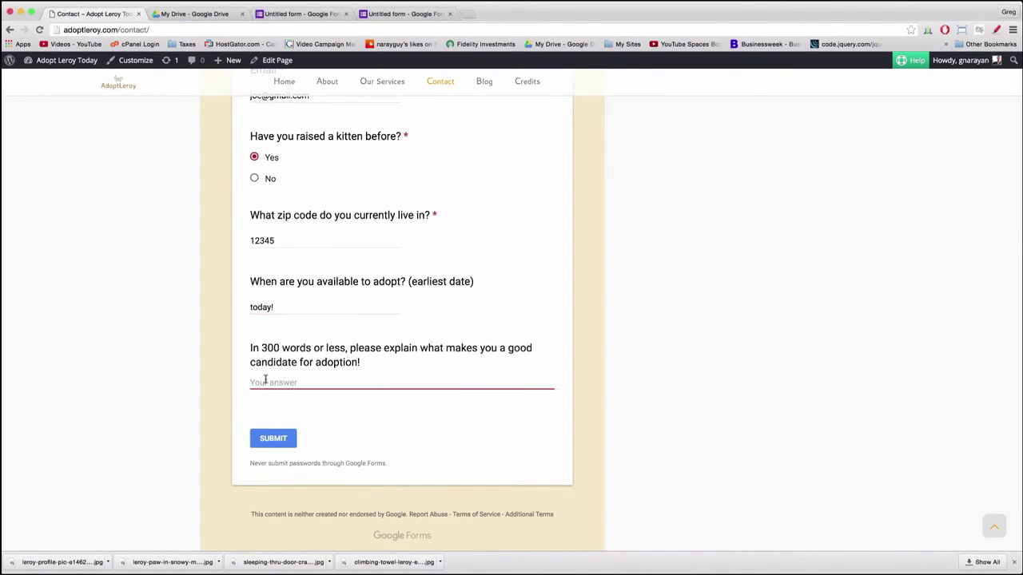
{"action": "type", "text": "hey there"}
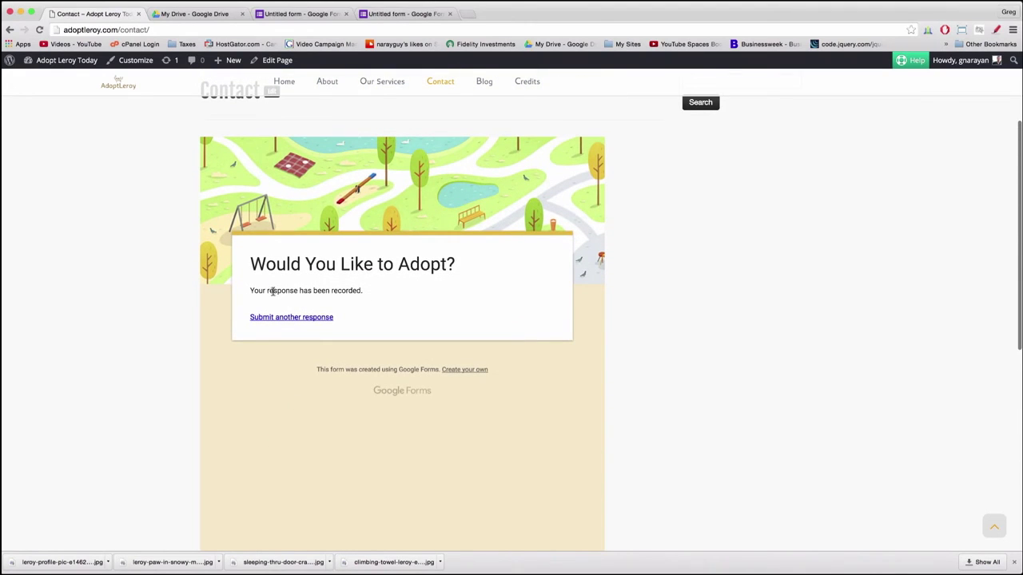
{"action": "scroll", "coordinate": [352, 290], "scroll_direction": "up", "scroll_amount": 4}
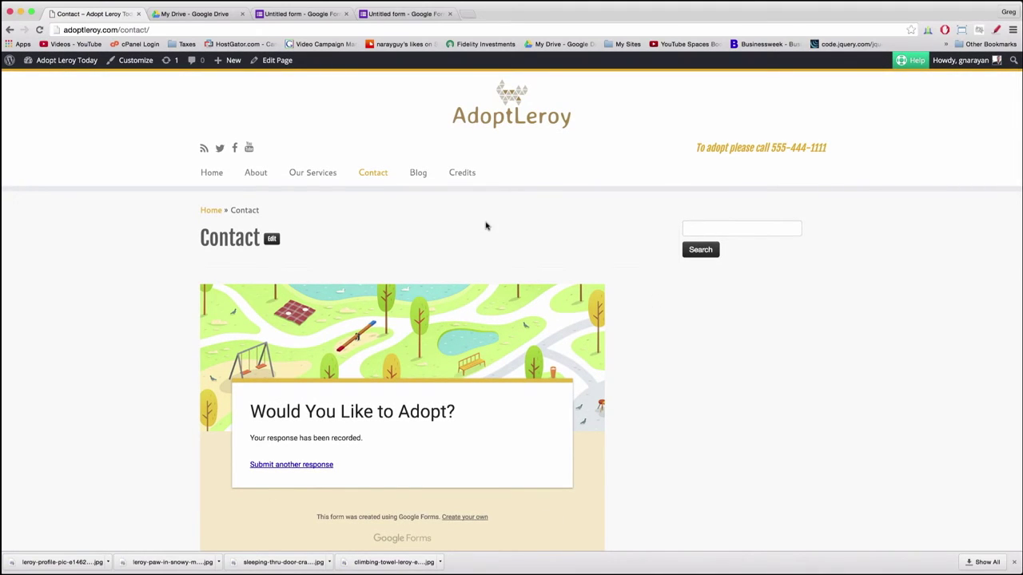
Dismiss the embed window and review the single test response in the Summary and Individual views.
{"action": "left_click", "coordinate": [308, 13]}
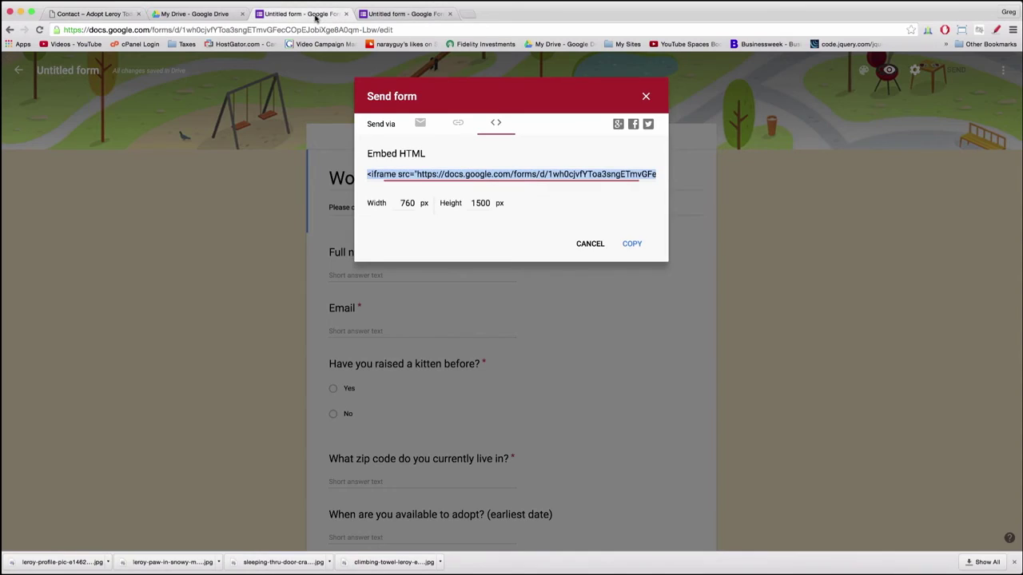
{"action": "left_click", "coordinate": [601, 246]}
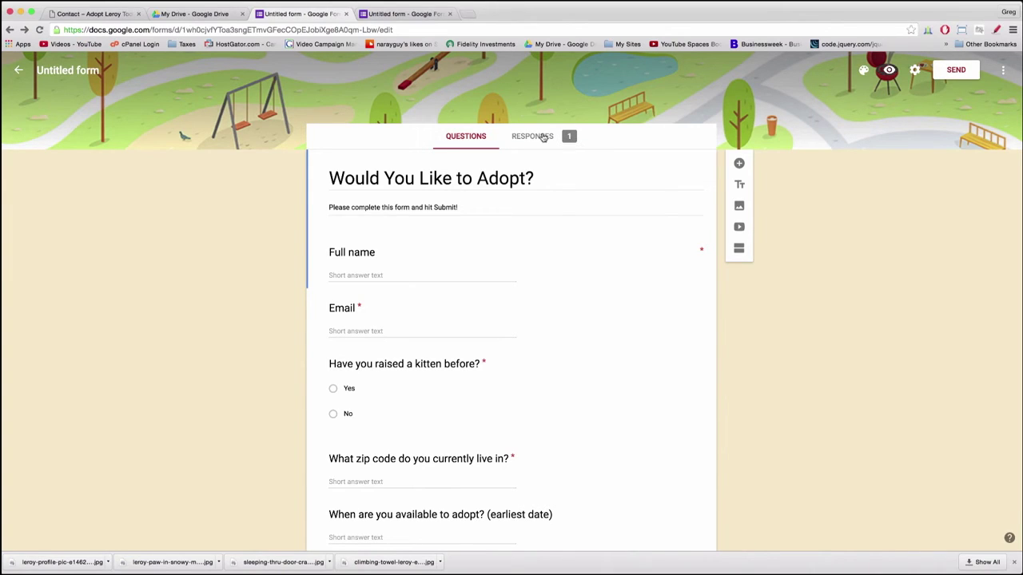
{"action": "left_click", "coordinate": [542, 138]}
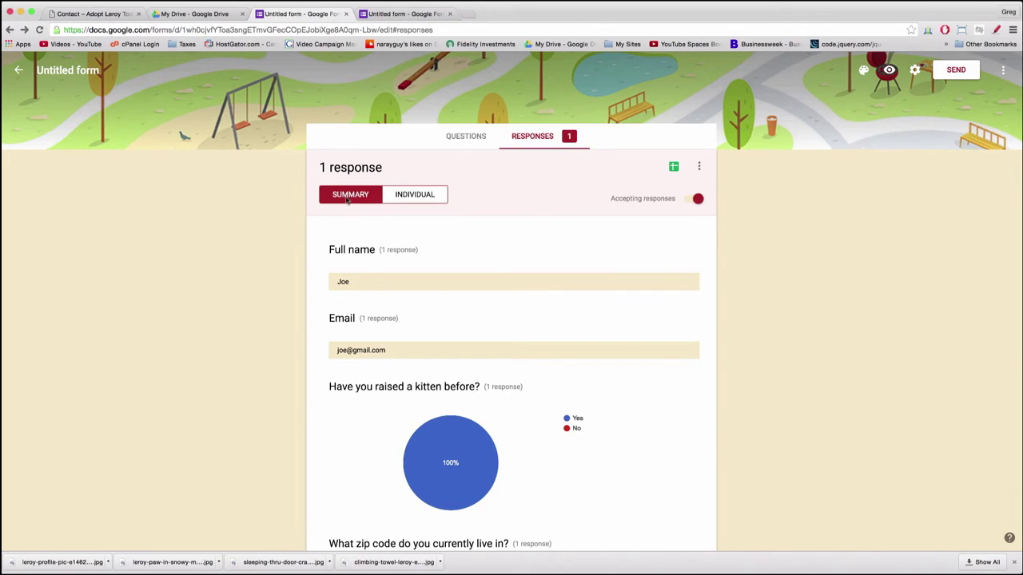
{"action": "scroll", "coordinate": [342, 250], "scroll_direction": "down", "scroll_amount": 1}
{"action": "scroll", "coordinate": [342, 251], "scroll_direction": "down", "scroll_amount": 5}
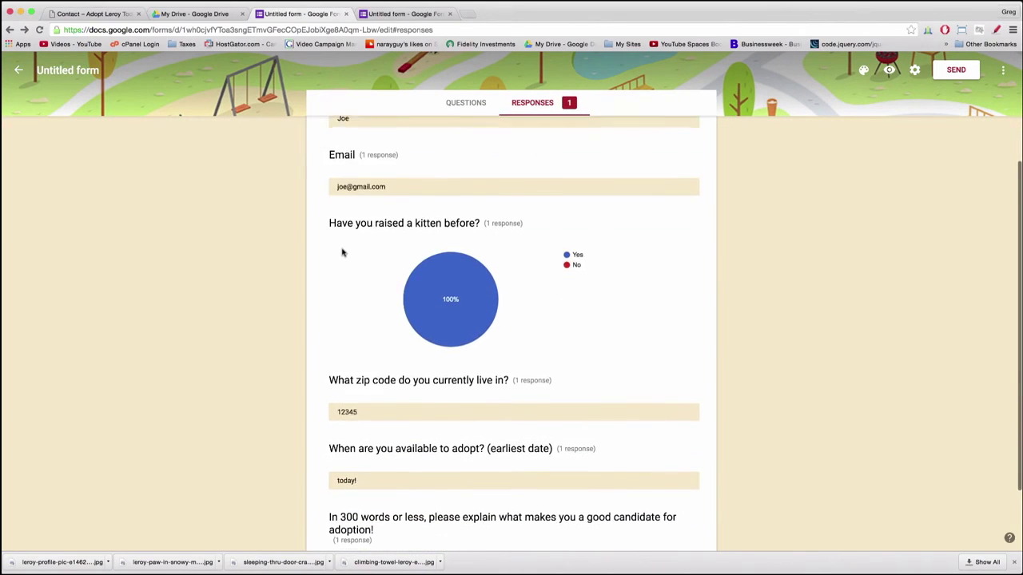
{"action": "scroll", "coordinate": [342, 251], "scroll_direction": "down", "scroll_amount": 2}
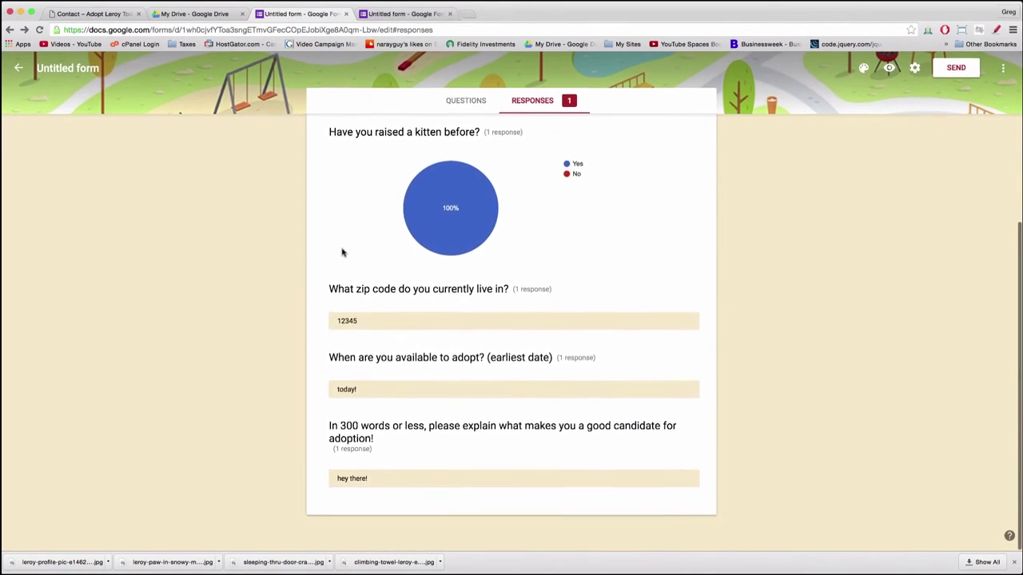
{"action": "scroll", "coordinate": [448, 311], "scroll_direction": "up", "scroll_amount": 6}
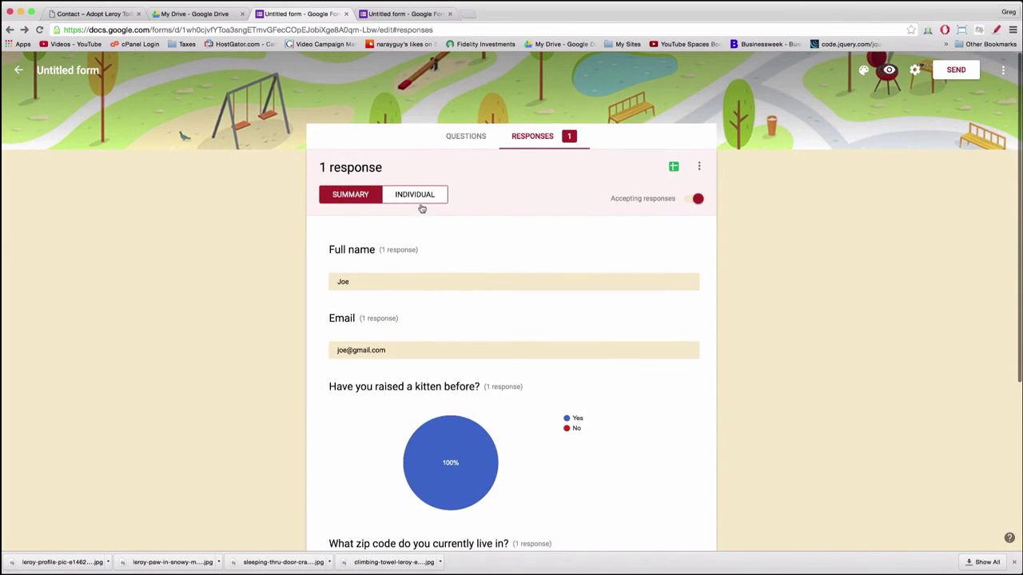
{"action": "left_click", "coordinate": [421, 201]}
{"action": "scroll", "coordinate": [468, 298], "scroll_direction": "down", "scroll_amount": 4}
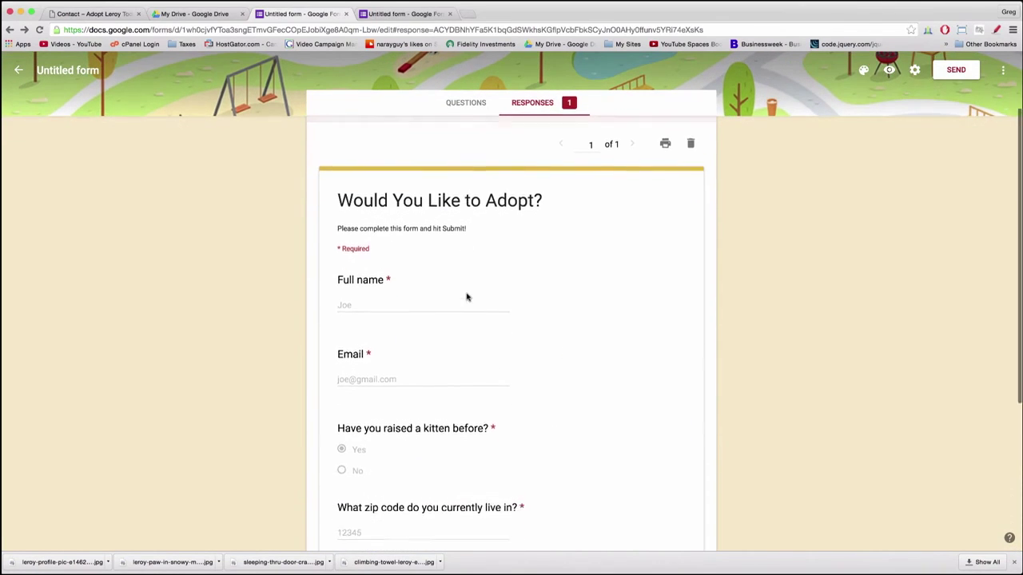
{"action": "scroll", "coordinate": [468, 297], "scroll_direction": "up", "scroll_amount": 4}
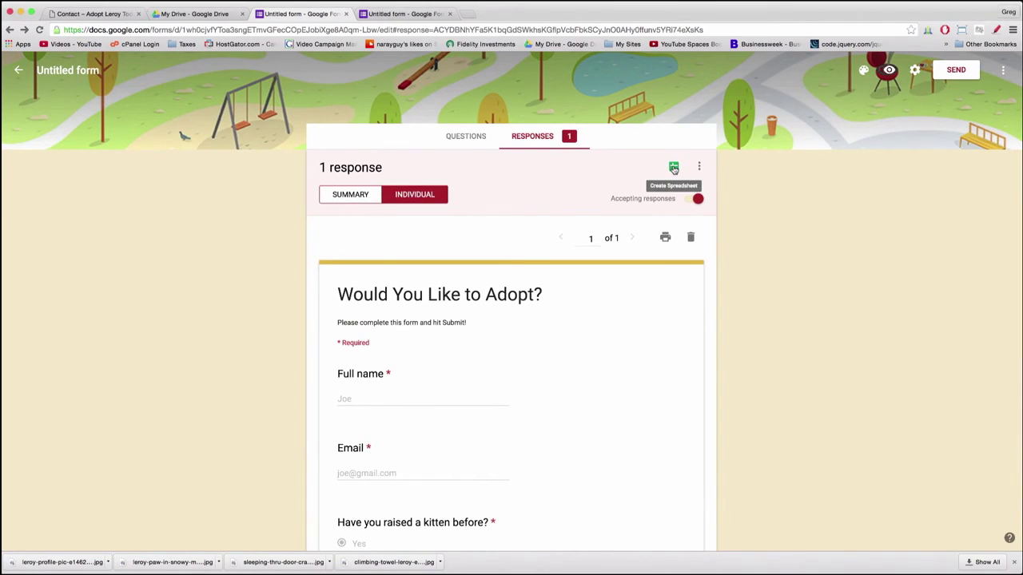
Create a new response spreadsheet named 'Responses for Adoption'.
{"action": "left_click", "coordinate": [673, 167]}
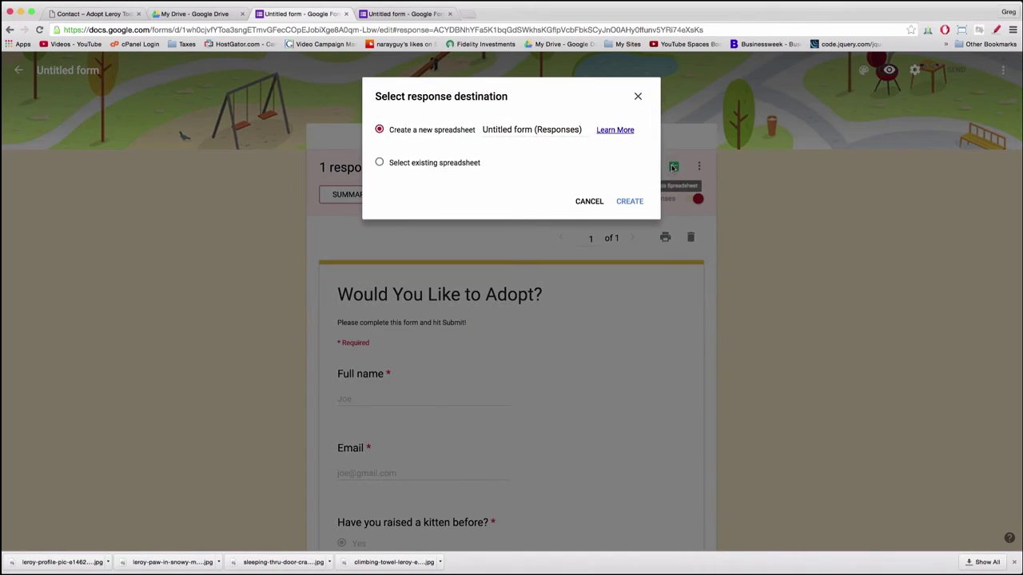
{"action": "triple_click", "coordinate": [495, 128]}
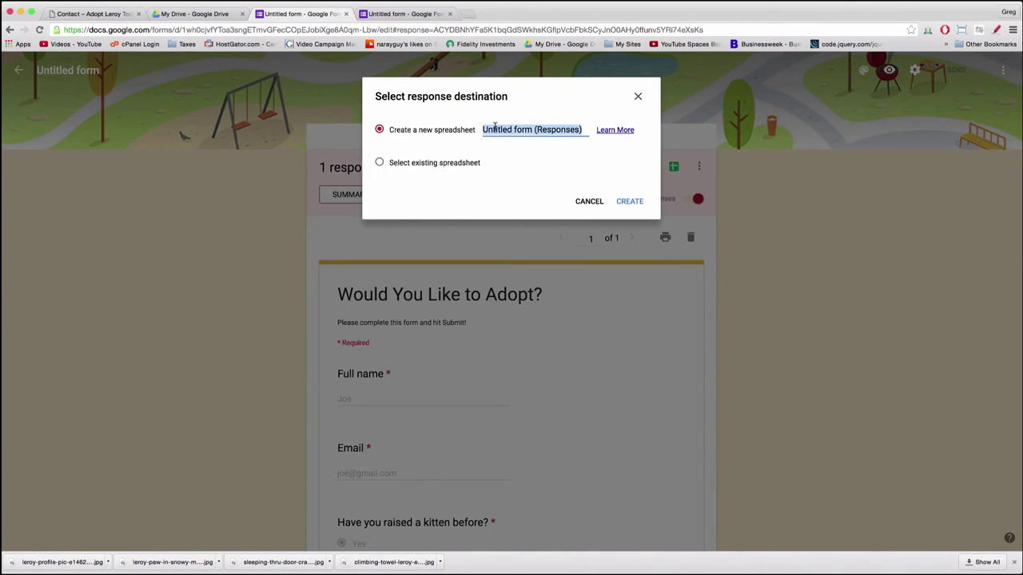
{"action": "type", "text": "Resp"}
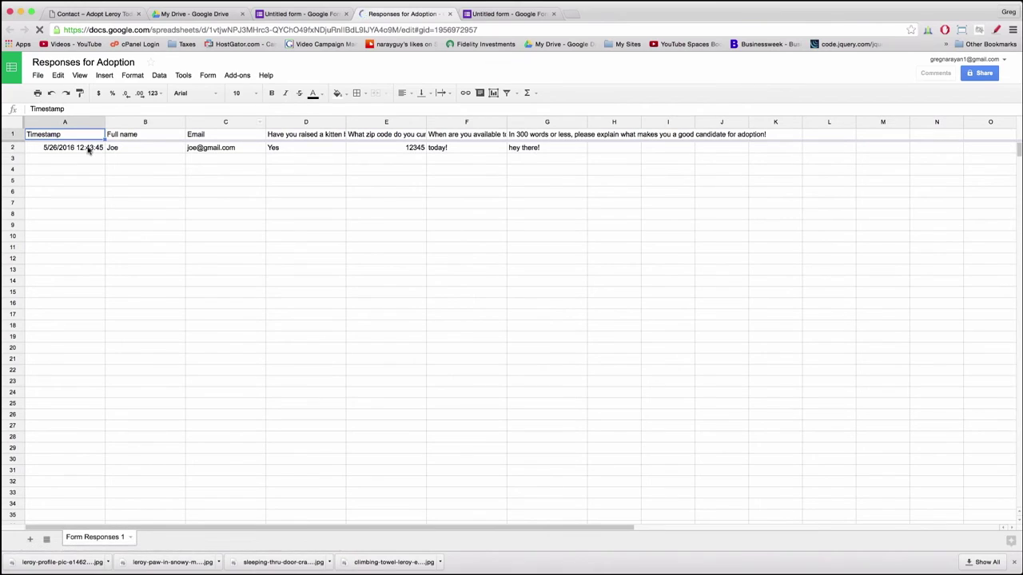
Rename the Timestamp heading in A1 to 'Date Sent'.
{"action": "left_click", "coordinate": [113, 180]}
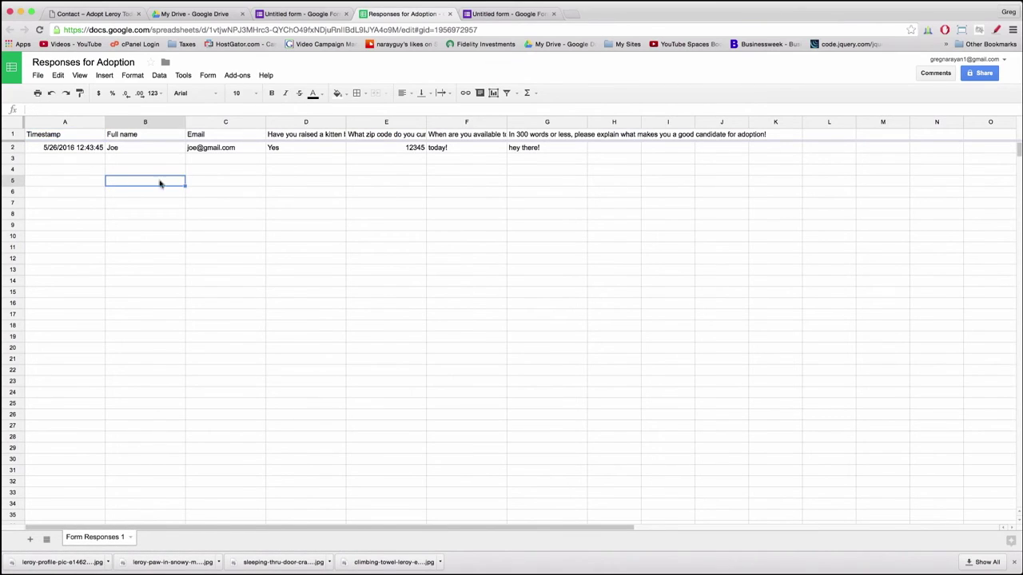
{"action": "left_click", "coordinate": [51, 136]}
{"action": "type", "text": "D"}
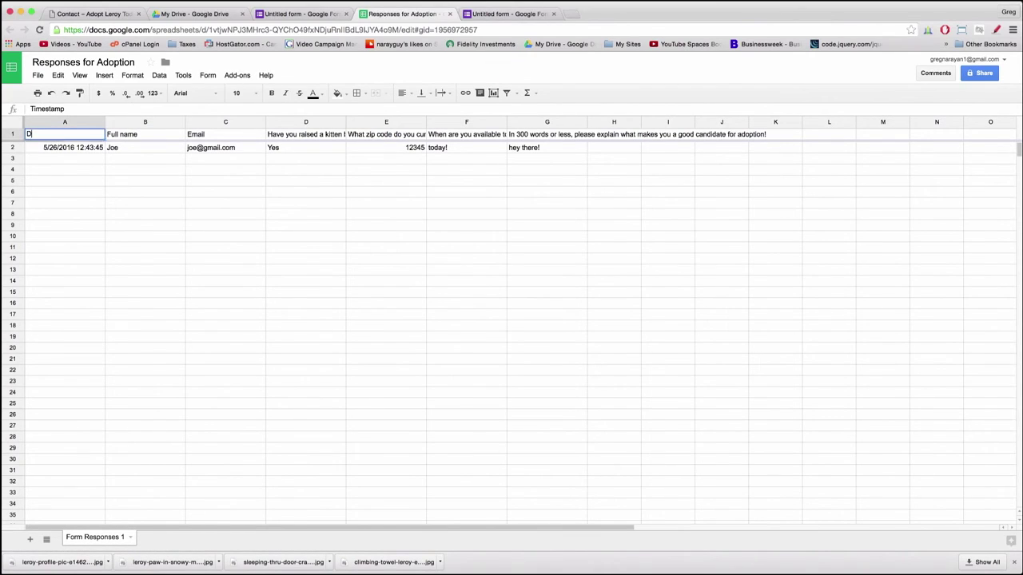
{"action": "type", "text": "ate Sent"}
{"action": "key", "text": "Return"}
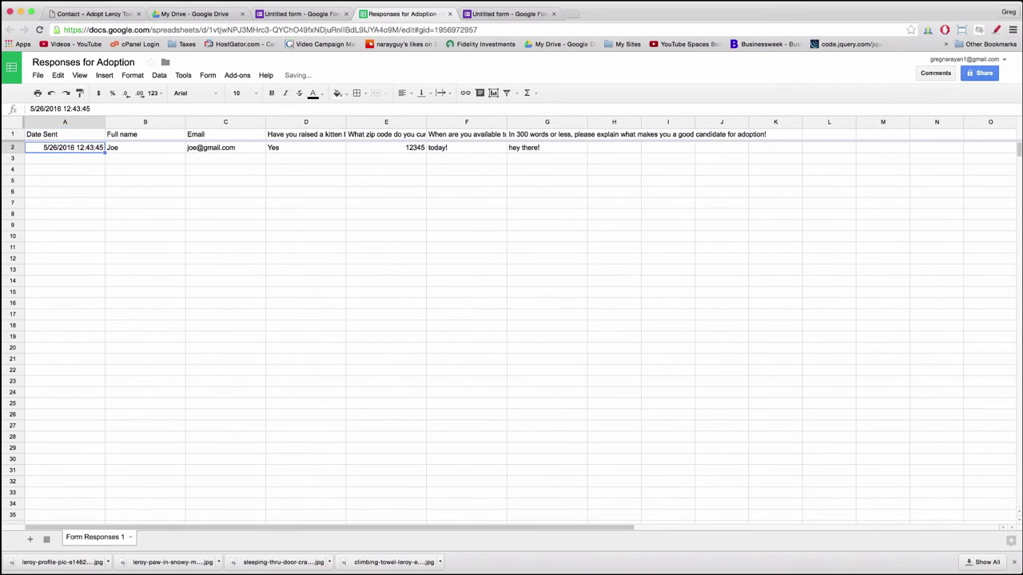
Widen columns A, D, E, F and H so the date and full question headings show.
{"action": "left_click", "coordinate": [116, 190]}
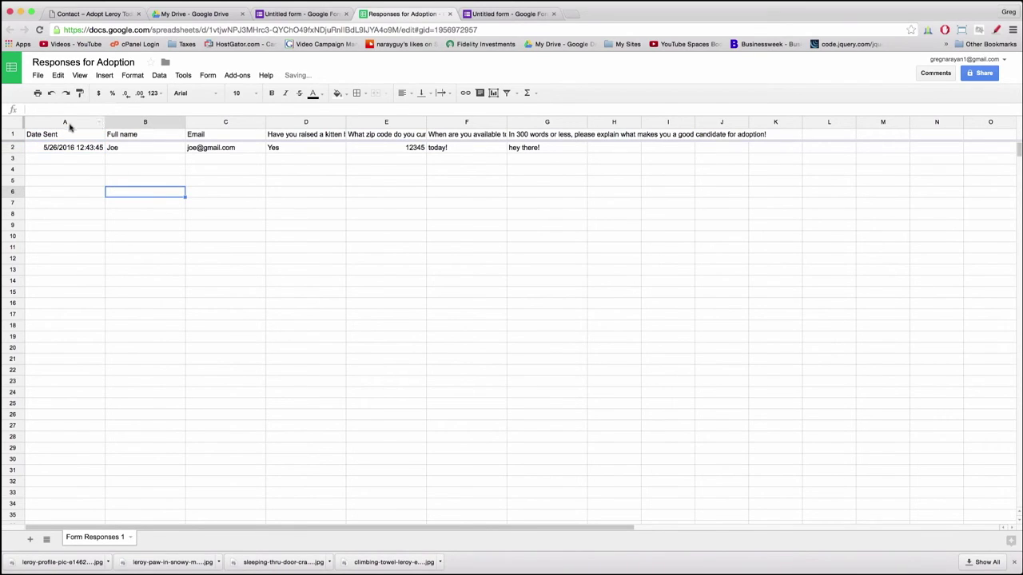
{"action": "left_click_drag", "start_coordinate": [105, 124], "coordinate": [142, 124]}
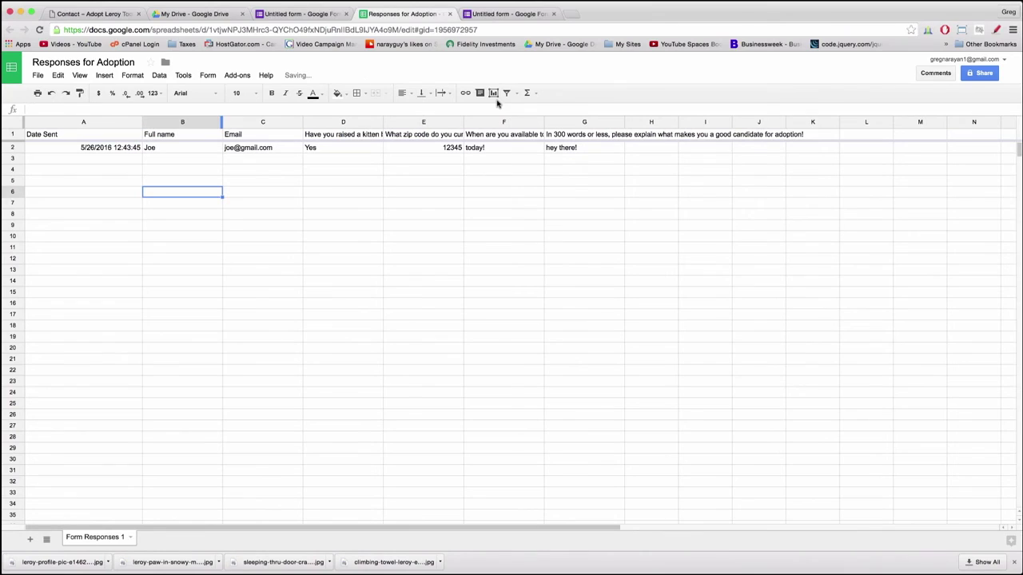
{"action": "left_click_drag", "start_coordinate": [543, 121], "coordinate": [591, 121]}
{"action": "left_click_drag", "start_coordinate": [724, 121], "coordinate": [798, 122]}
{"action": "left_click", "coordinate": [665, 195]}
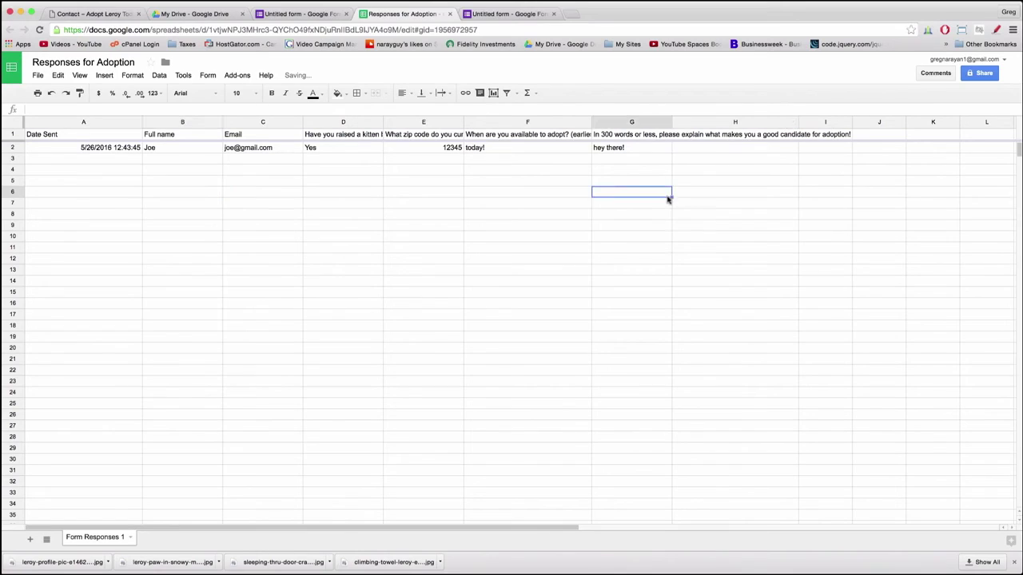
{"action": "left_click", "coordinate": [712, 237]}
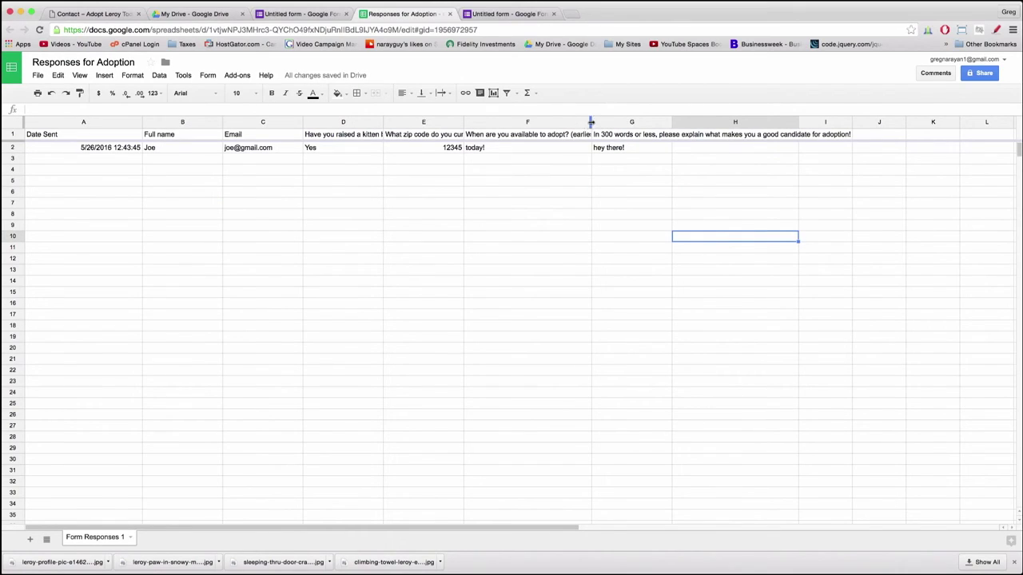
{"action": "left_click_drag", "start_coordinate": [589, 126], "coordinate": [635, 126]}
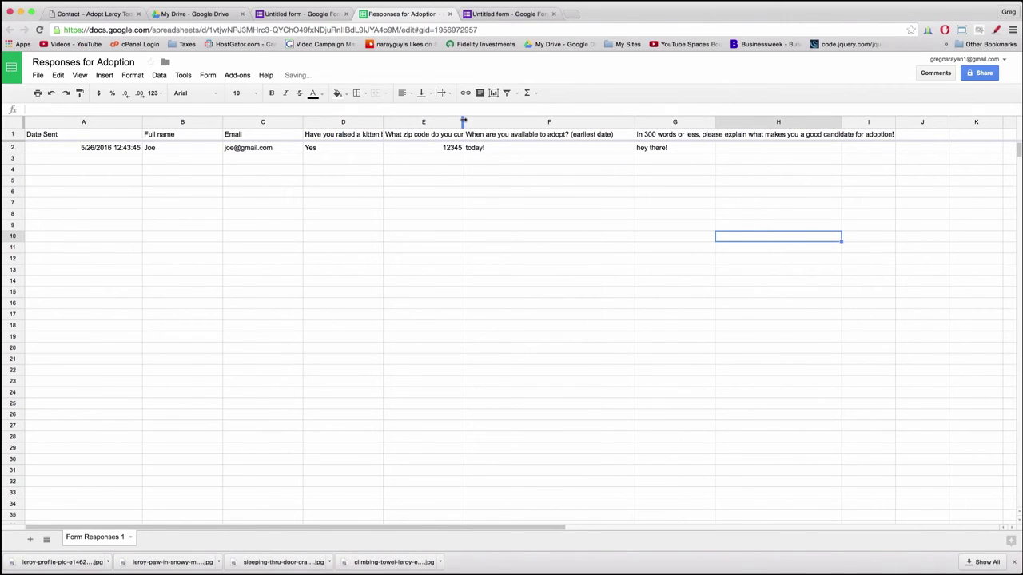
{"action": "left_click_drag", "start_coordinate": [464, 122], "coordinate": [544, 121]}
{"action": "left_click_drag", "start_coordinate": [384, 121], "coordinate": [437, 122]}
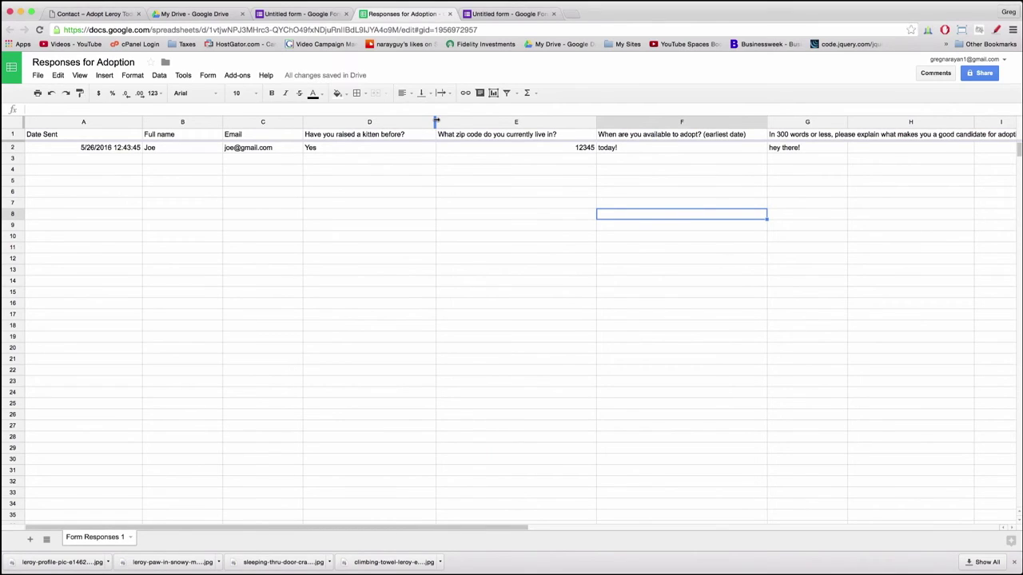
Look through the spreadsheet's menus for the notification settings.
{"action": "left_click", "coordinate": [468, 315]}
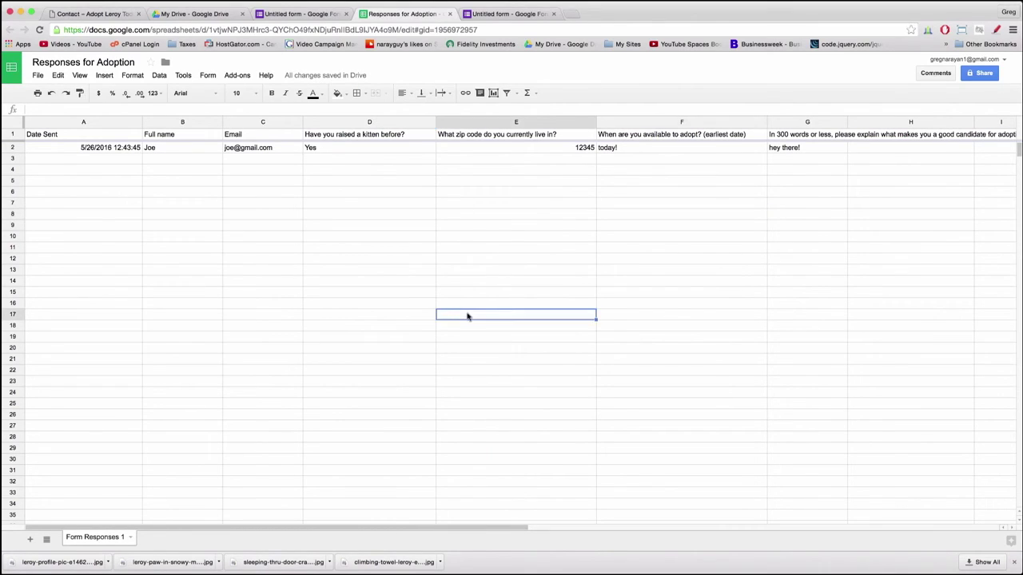
{"action": "left_click", "coordinate": [309, 308]}
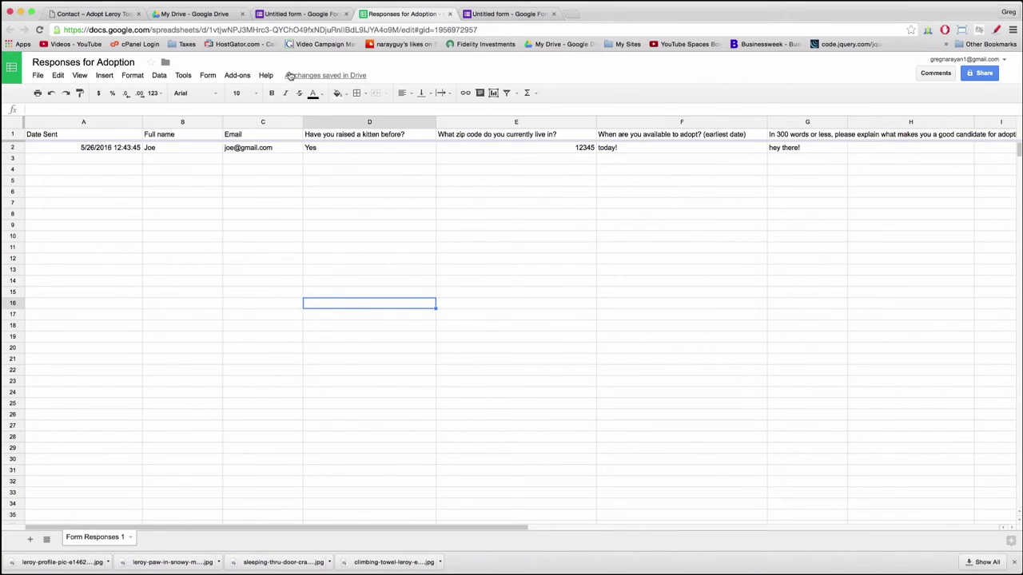
{"action": "mouse_move", "coordinate": [292, 77]}
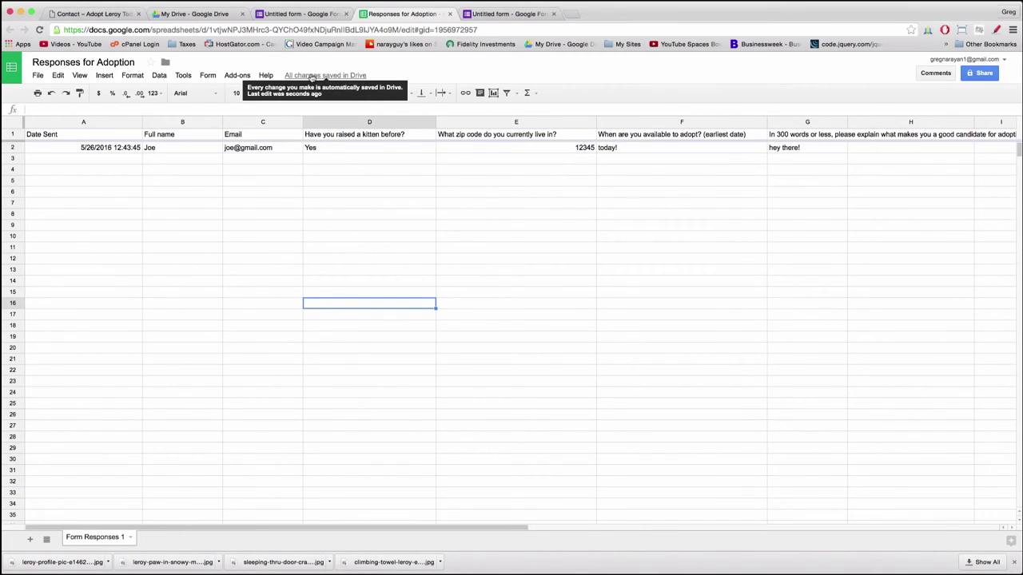
{"action": "left_click", "coordinate": [455, 224]}
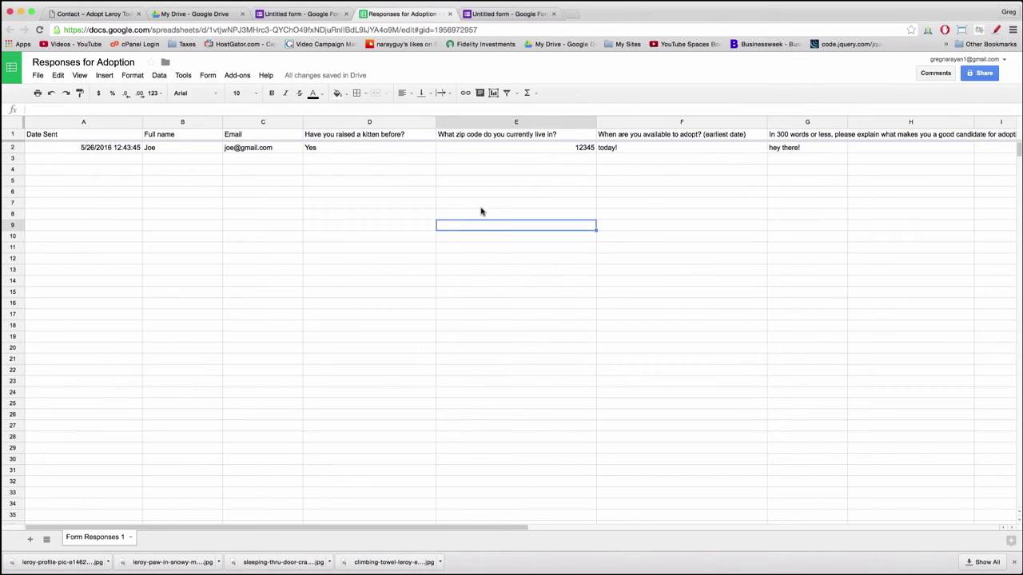
{"action": "left_click", "coordinate": [379, 314]}
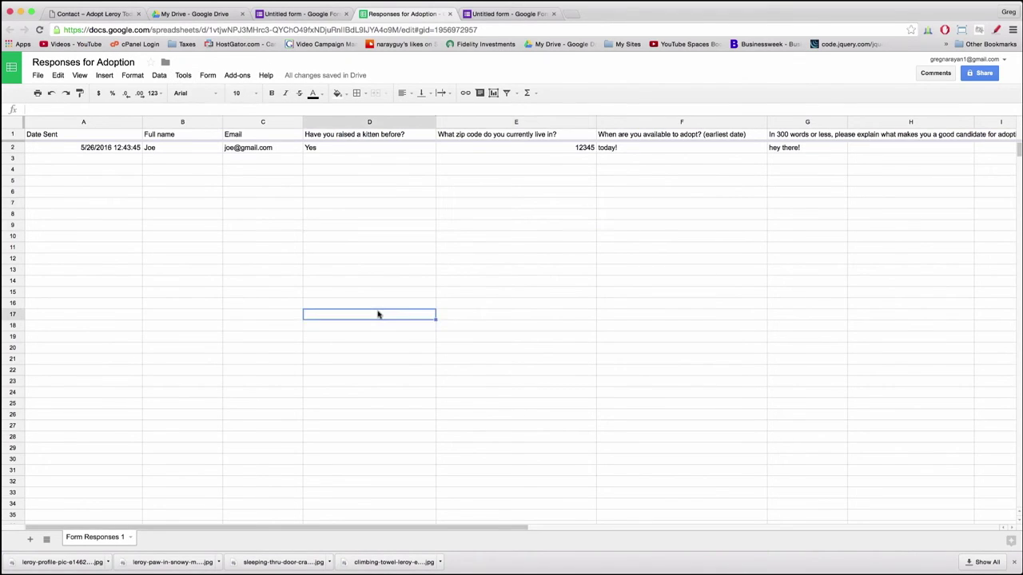
{"action": "left_click", "coordinate": [183, 75]}
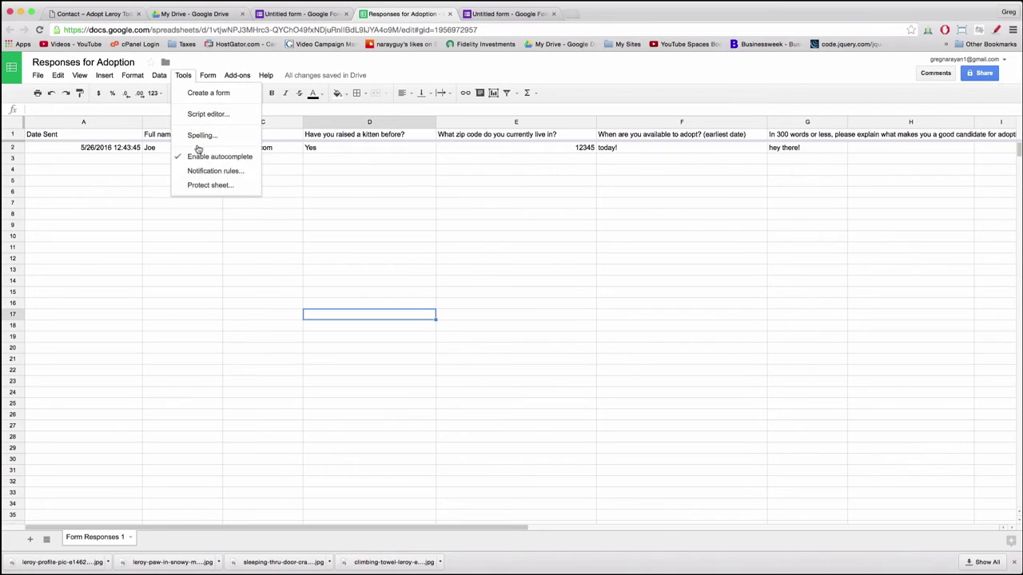
Add a notification rule emailing right away whenever a user submits the form, then close the spreadsheet.
{"action": "left_click", "coordinate": [201, 170]}
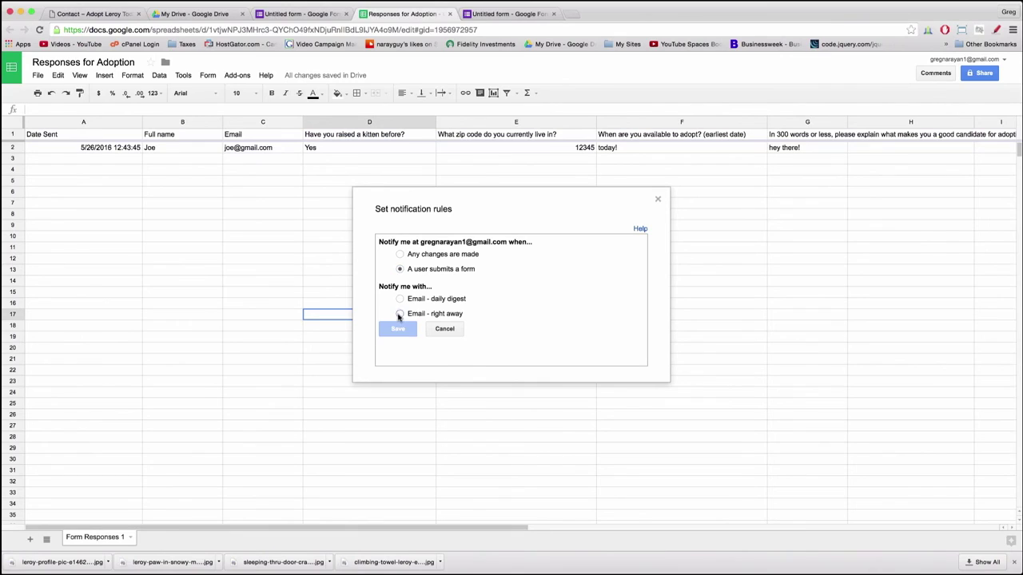
{"action": "left_click", "coordinate": [399, 315]}
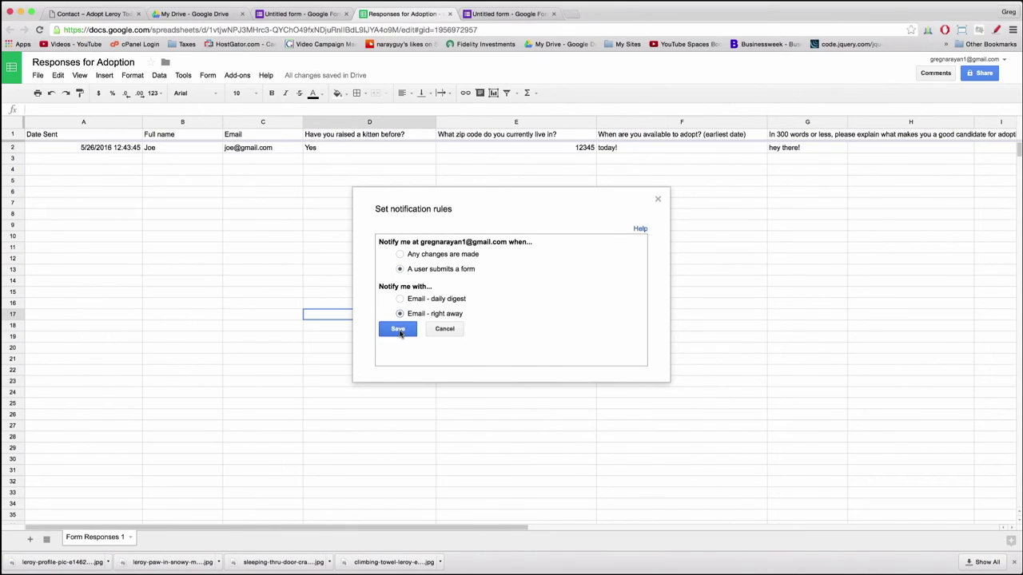
{"action": "left_click", "coordinate": [400, 330]}
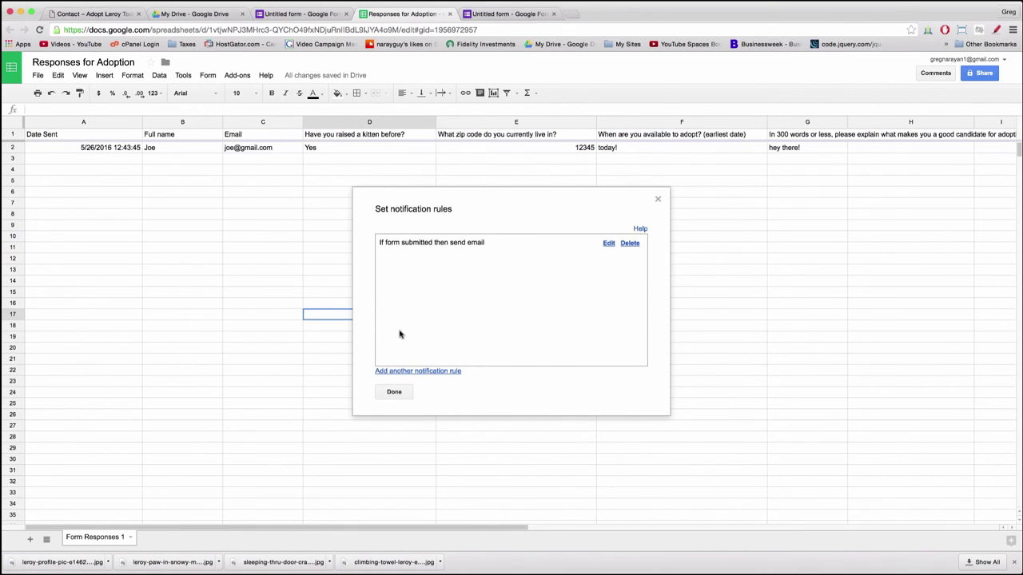
{"action": "left_click", "coordinate": [396, 393]}
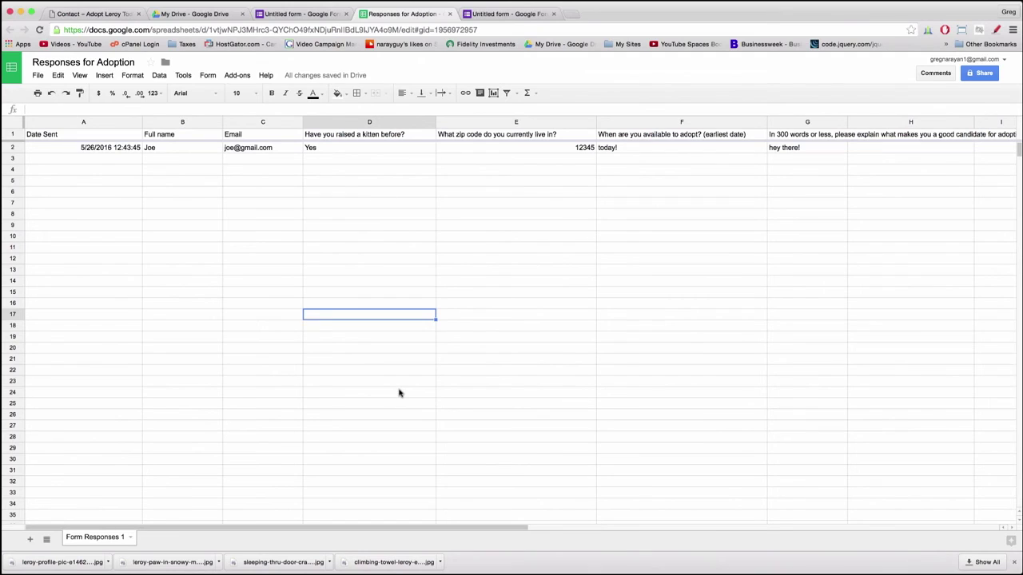
{"action": "left_click", "coordinate": [450, 13]}
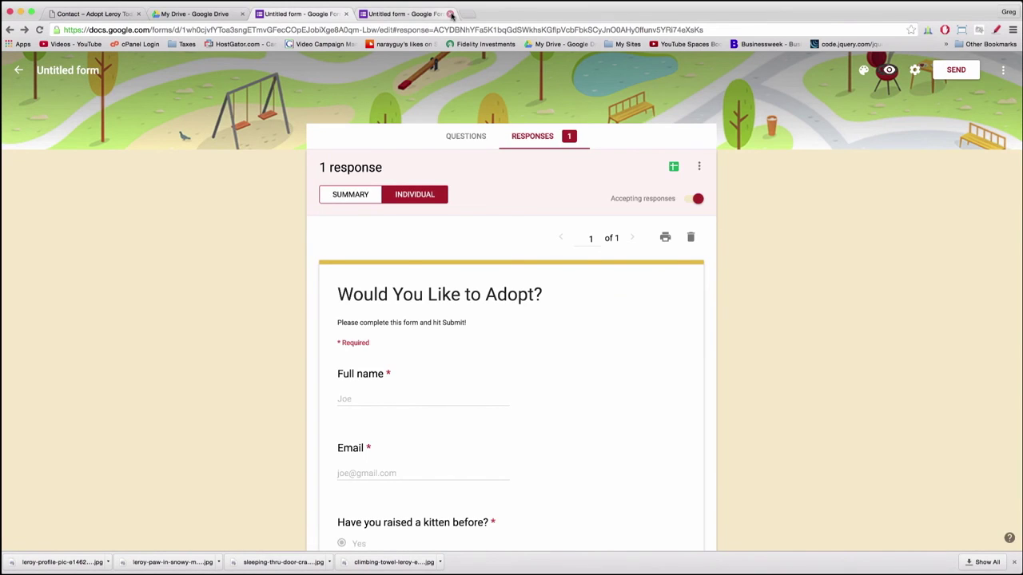
Close the duplicate form tab and change the first question title from 'Full name' to 'Full Name'.
{"action": "left_click", "coordinate": [450, 13]}
{"action": "left_click", "coordinate": [461, 136]}
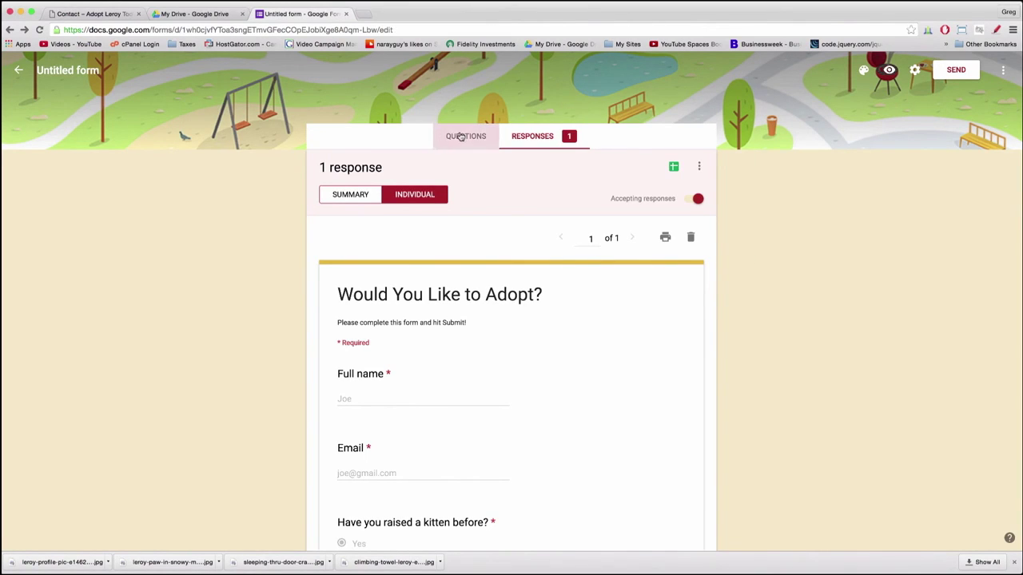
{"action": "scroll", "coordinate": [399, 207], "scroll_direction": "down", "scroll_amount": 1}
{"action": "scroll", "coordinate": [401, 207], "scroll_direction": "down", "scroll_amount": 1}
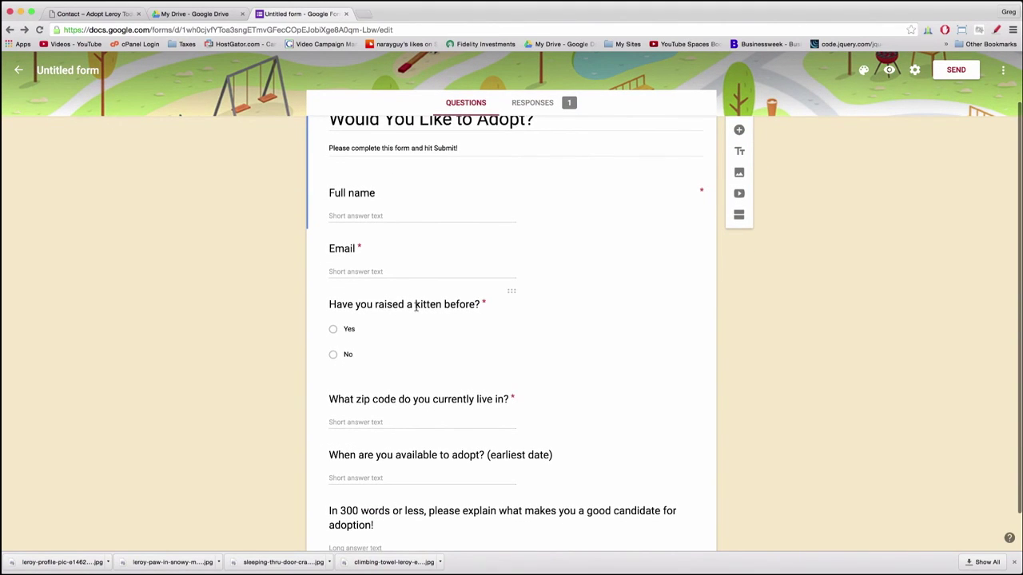
{"action": "scroll", "coordinate": [416, 308], "scroll_direction": "up", "scroll_amount": 2}
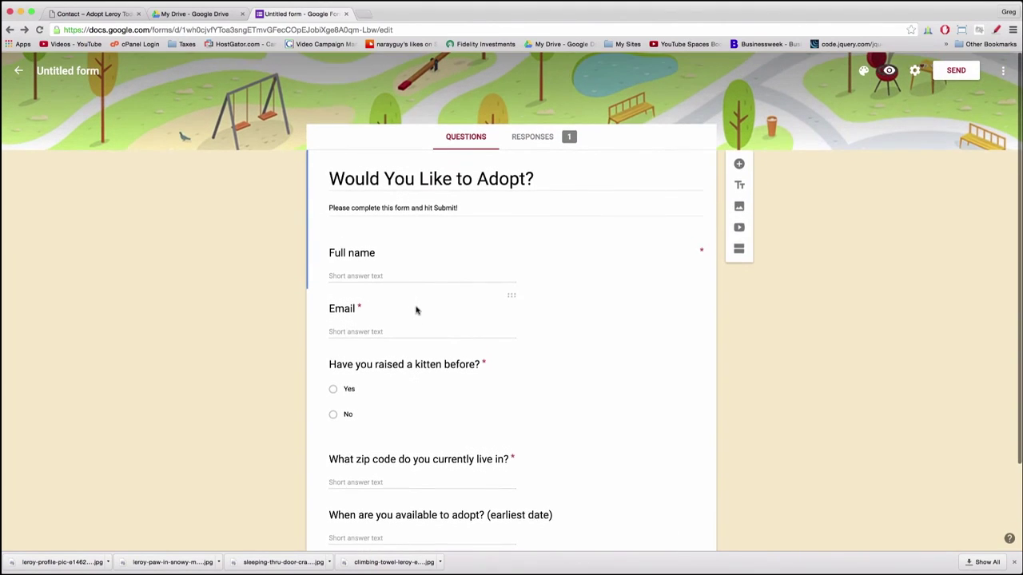
{"action": "left_click", "coordinate": [355, 258]}
{"action": "left_click", "coordinate": [356, 257]}
{"action": "key", "text": "BackSpace"}
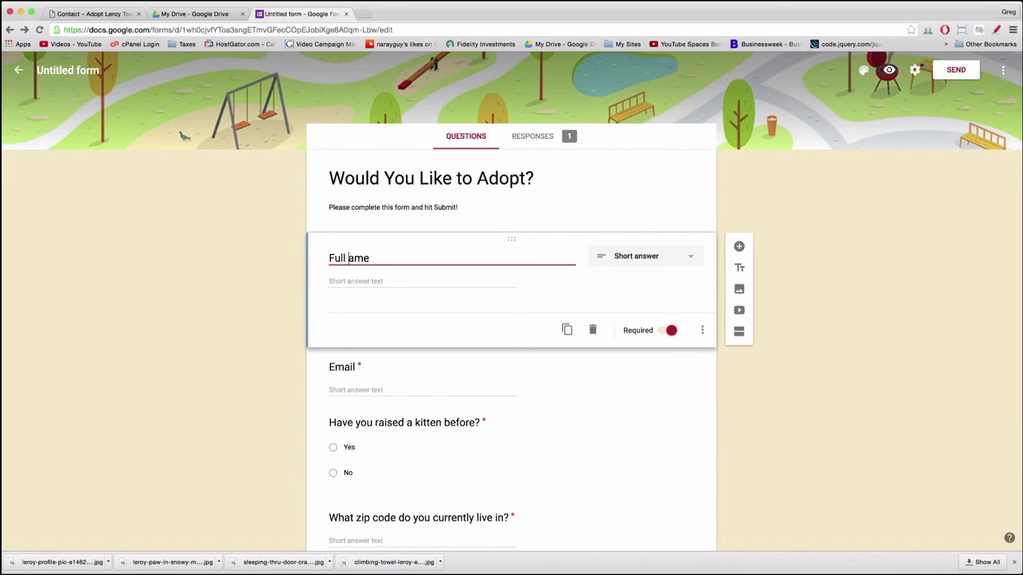
{"action": "type", "text": "N"}
{"action": "left_click", "coordinate": [723, 422]}
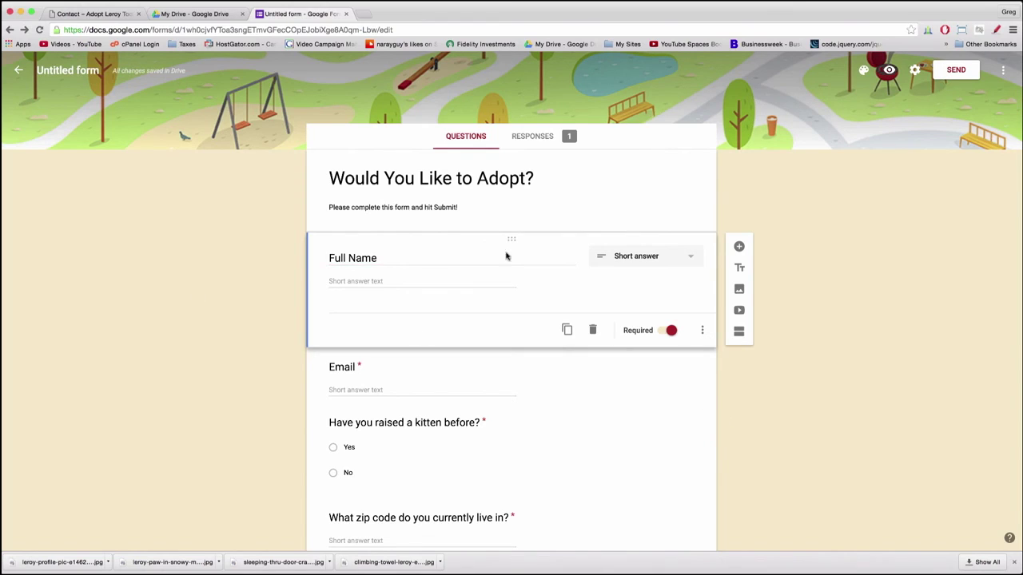
{"action": "left_click", "coordinate": [95, 16]}
Reload the live Contact page and confirm the first question reads 'Full Name'.
{"action": "left_click", "coordinate": [113, 29]}
{"action": "key", "text": "Return"}
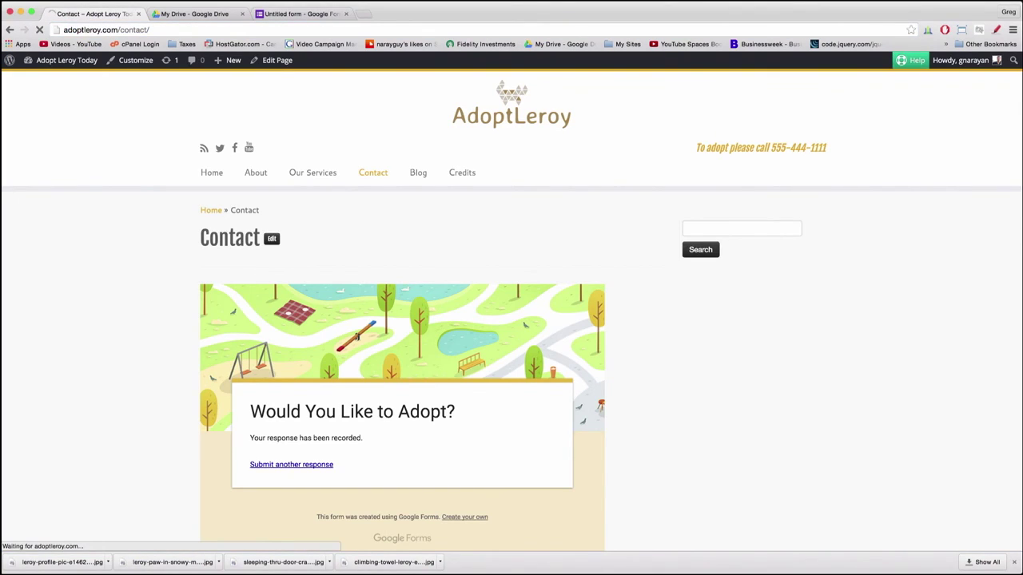
{"action": "scroll", "coordinate": [185, 234], "scroll_direction": "down", "scroll_amount": 3}
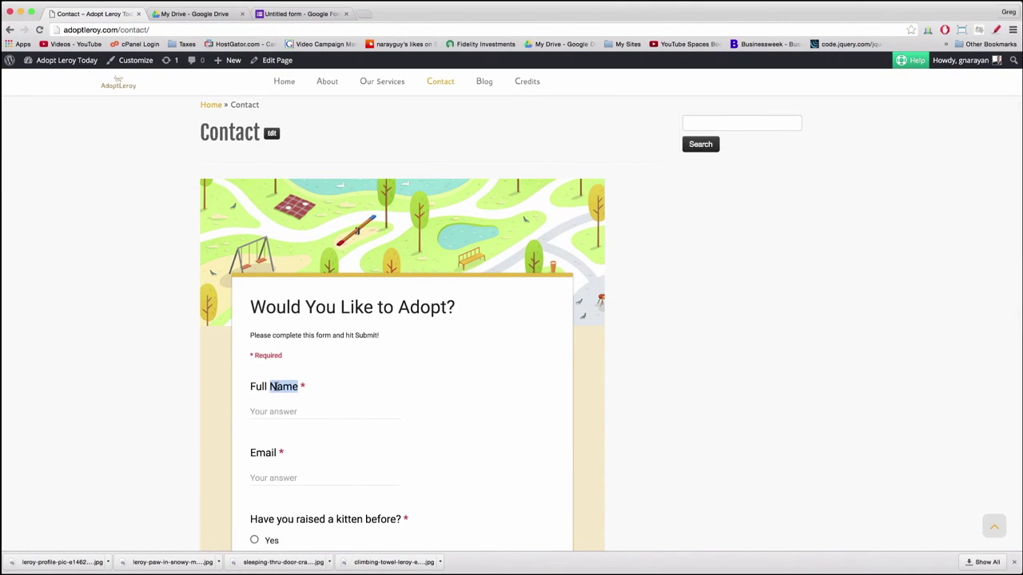
{"action": "triple_click", "coordinate": [273, 386]}
{"action": "left_click", "coordinate": [376, 411]}
{"action": "scroll", "coordinate": [379, 413], "scroll_direction": "up", "scroll_amount": 3}
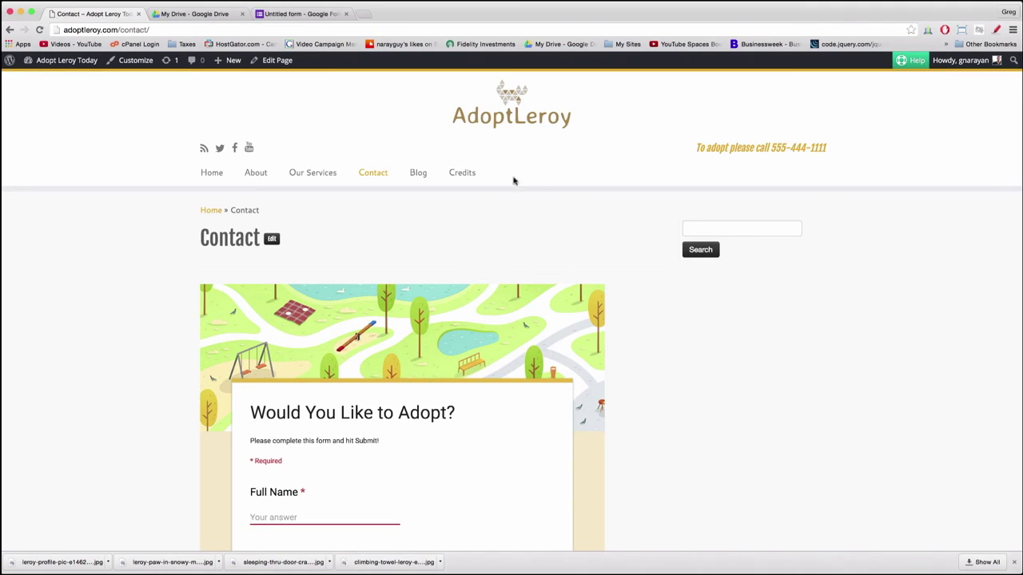
Open the Contact page editor and insert an empty line before the embed code.
{"action": "left_click", "coordinate": [273, 59]}
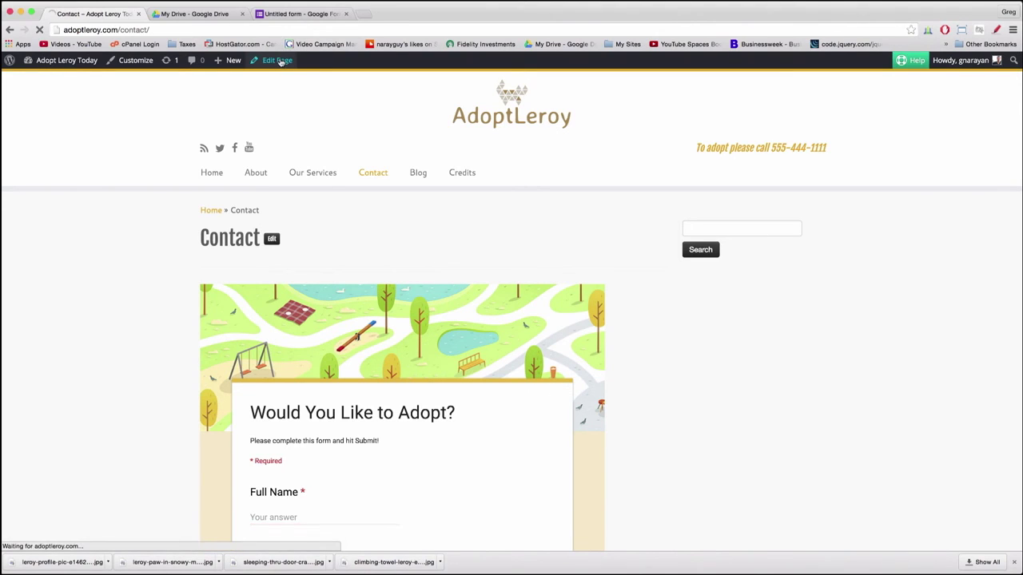
{"action": "left_click", "coordinate": [99, 198]}
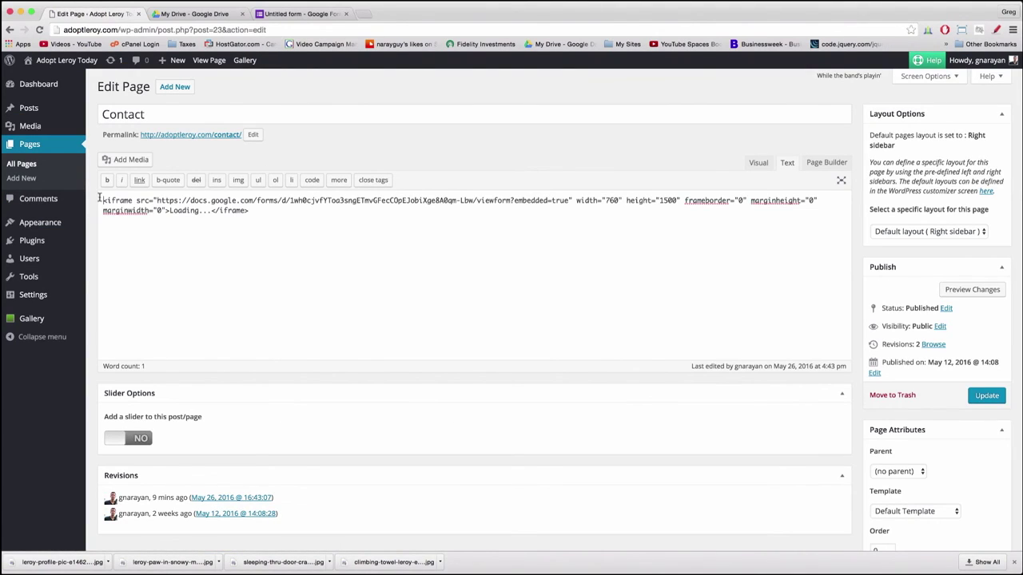
{"action": "key", "text": "Return"}
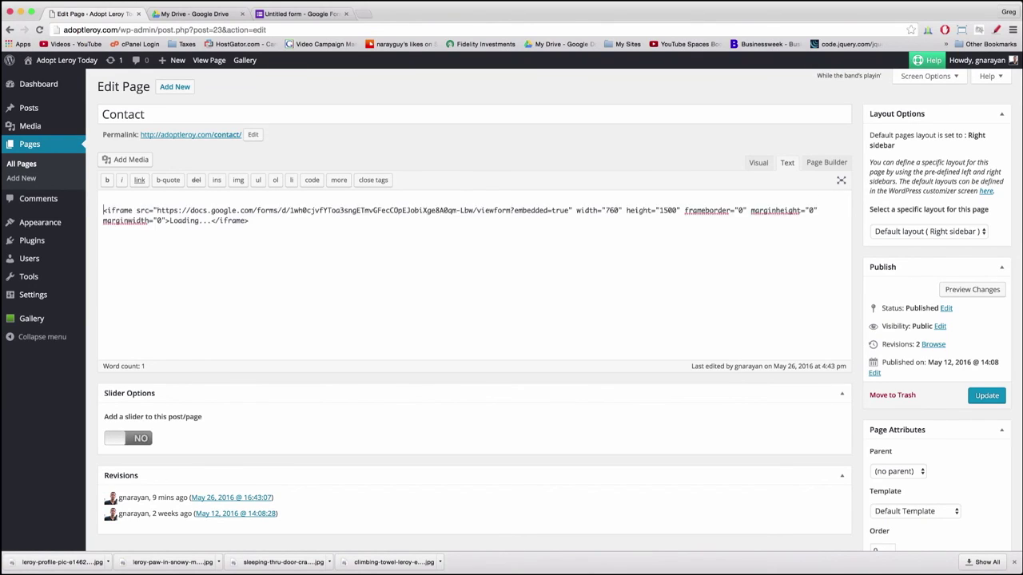
{"action": "left_click", "coordinate": [272, 231]}
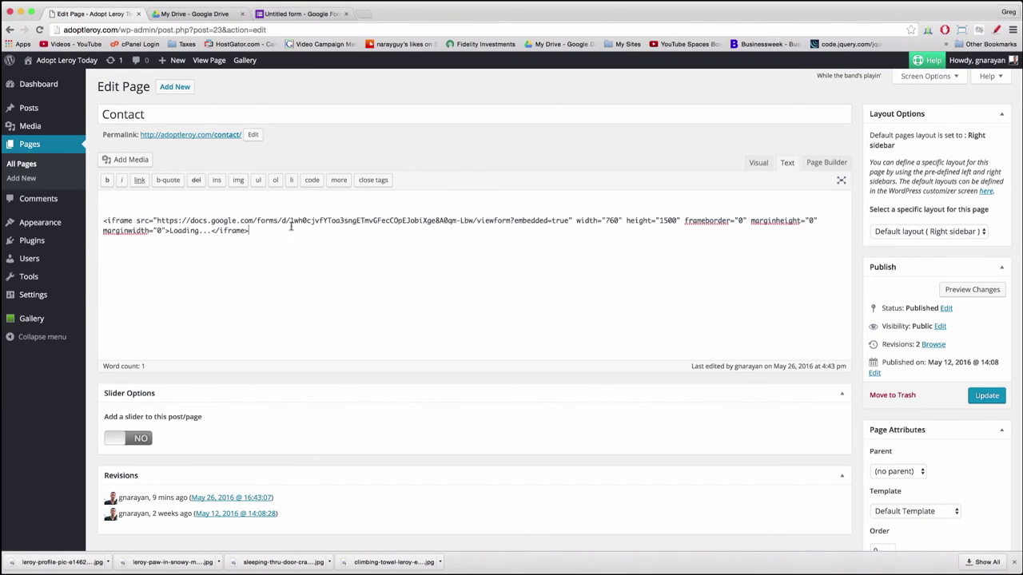
In the Visual view, paste the intro paragraph about adoption requests above the embedded form.
{"action": "left_click", "coordinate": [758, 162]}
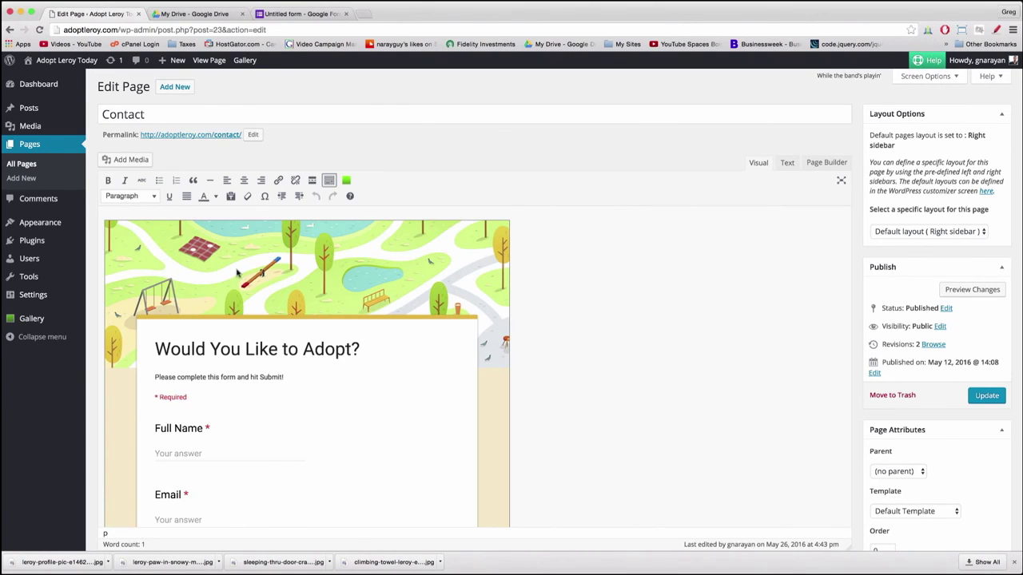
{"action": "scroll", "coordinate": [130, 233], "scroll_direction": "down", "scroll_amount": 3}
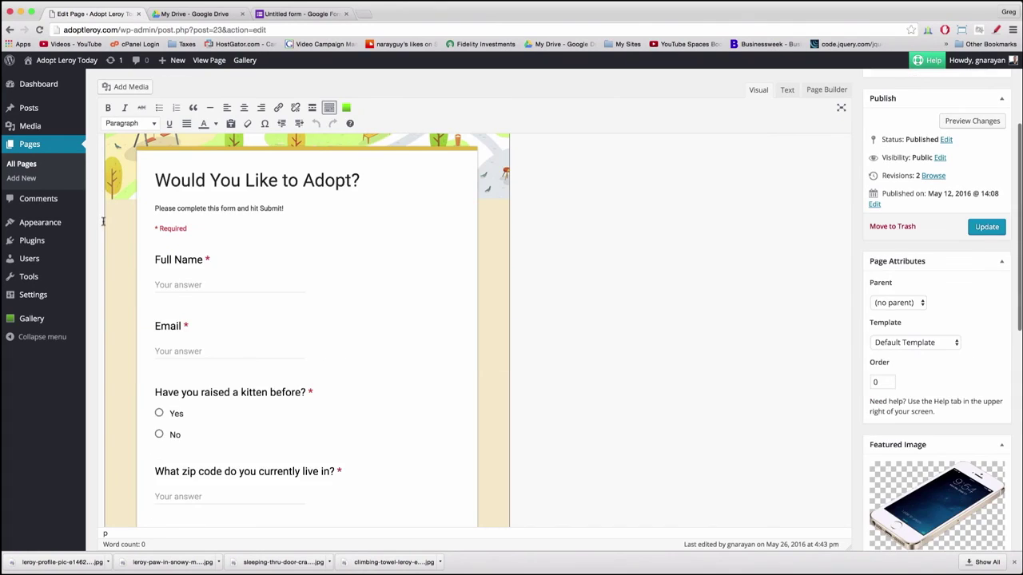
{"action": "scroll", "coordinate": [130, 233], "scroll_direction": "up", "scroll_amount": 4}
{"action": "scroll", "coordinate": [131, 234], "scroll_direction": "down", "scroll_amount": 10}
{"action": "scroll", "coordinate": [105, 179], "scroll_direction": "up", "scroll_amount": 10}
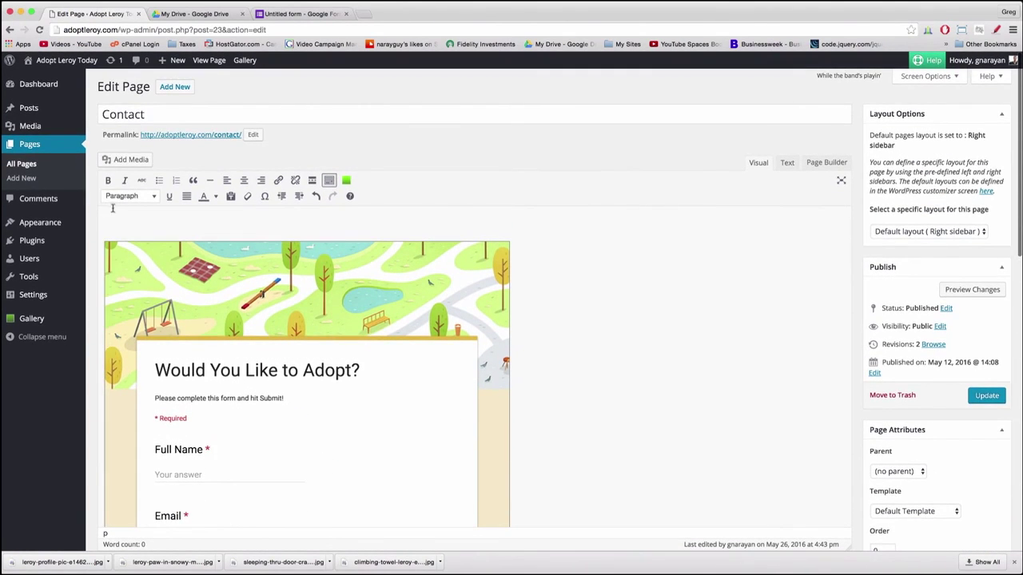
{"action": "key", "text": "Return"}
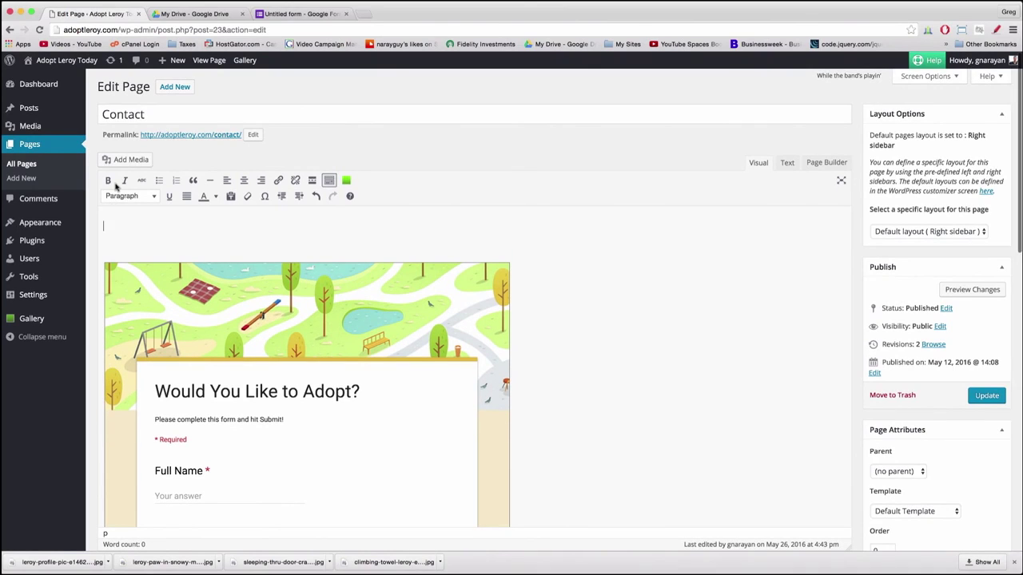
{"action": "right_click", "coordinate": [124, 227]}
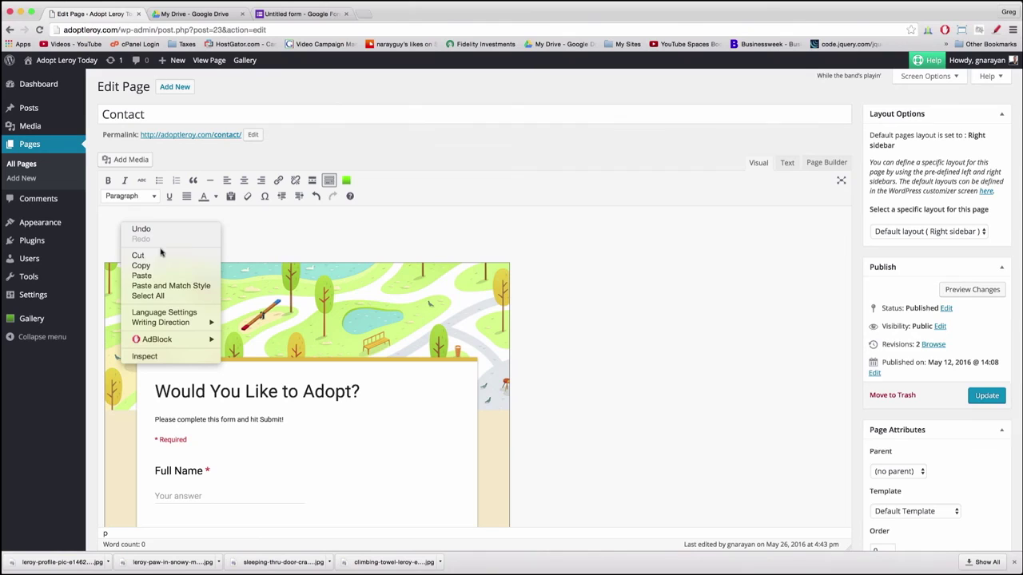
{"action": "left_click", "coordinate": [152, 275]}
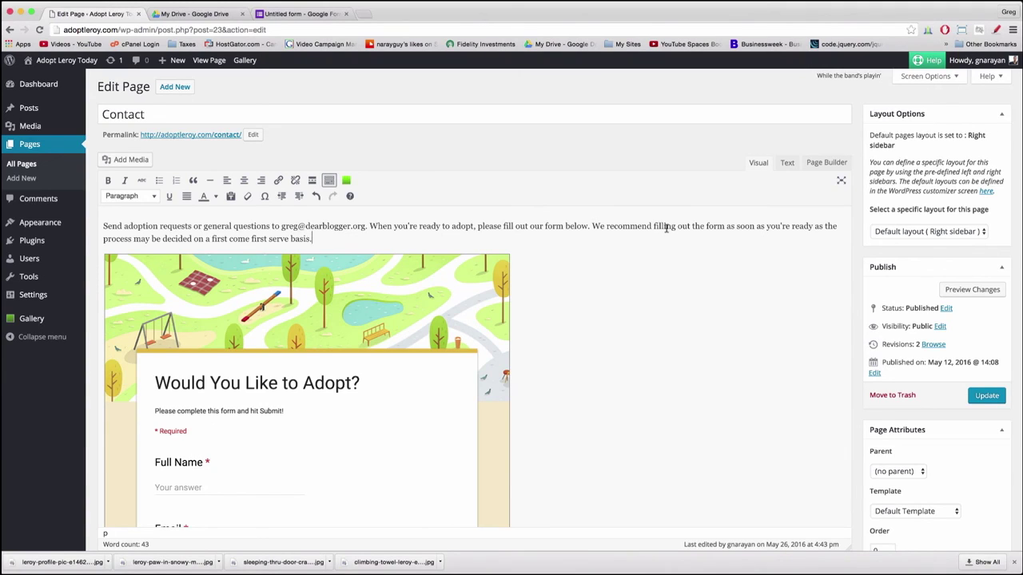
{"action": "left_click", "coordinate": [312, 238]}
Link the intro's email address to its mailto: address and update the Contact page.
{"action": "left_click_drag", "start_coordinate": [281, 227], "coordinate": [362, 230]}
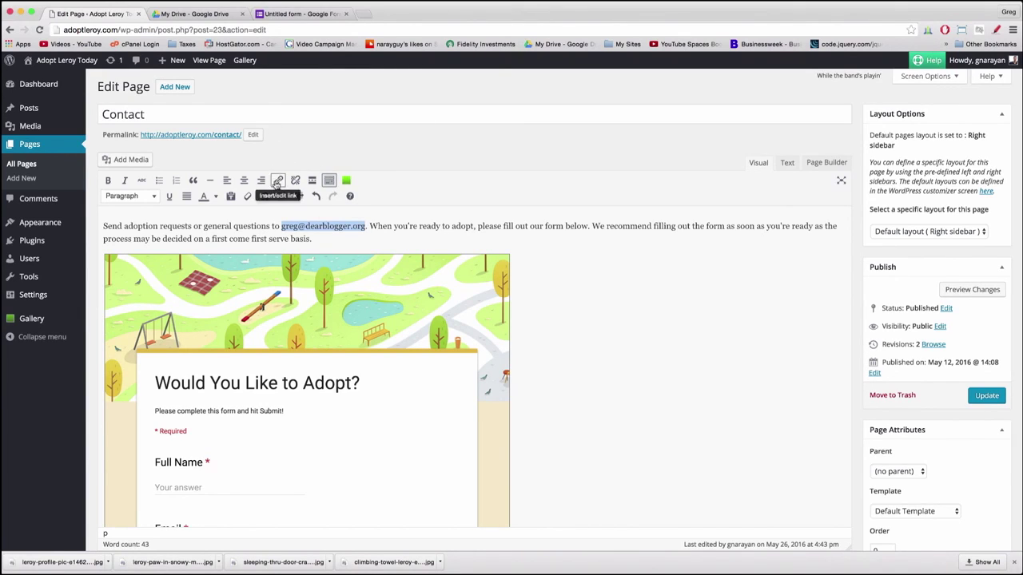
{"action": "left_click", "coordinate": [277, 180]}
{"action": "key", "text": "super+v"}
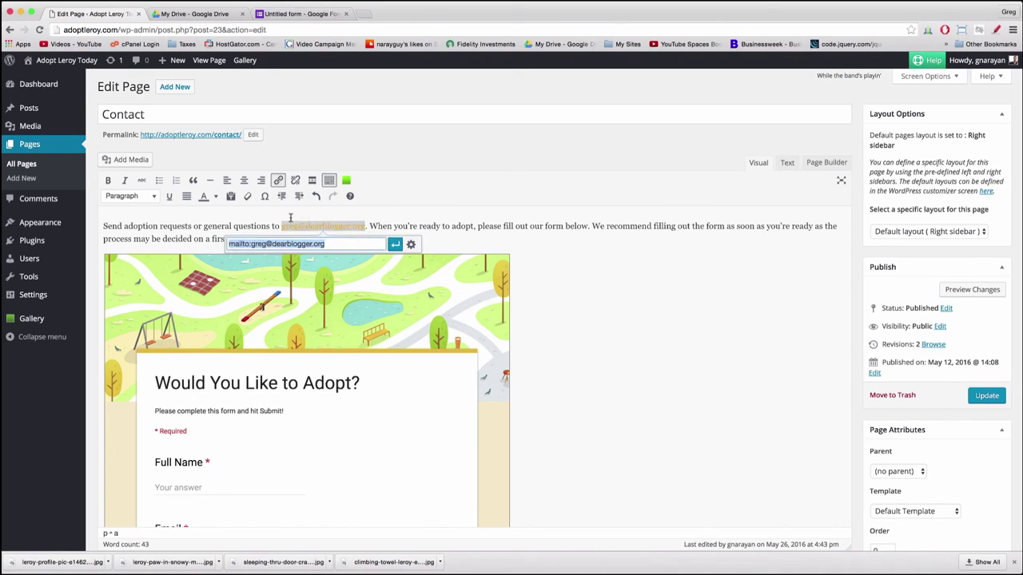
{"action": "left_click", "coordinate": [227, 245]}
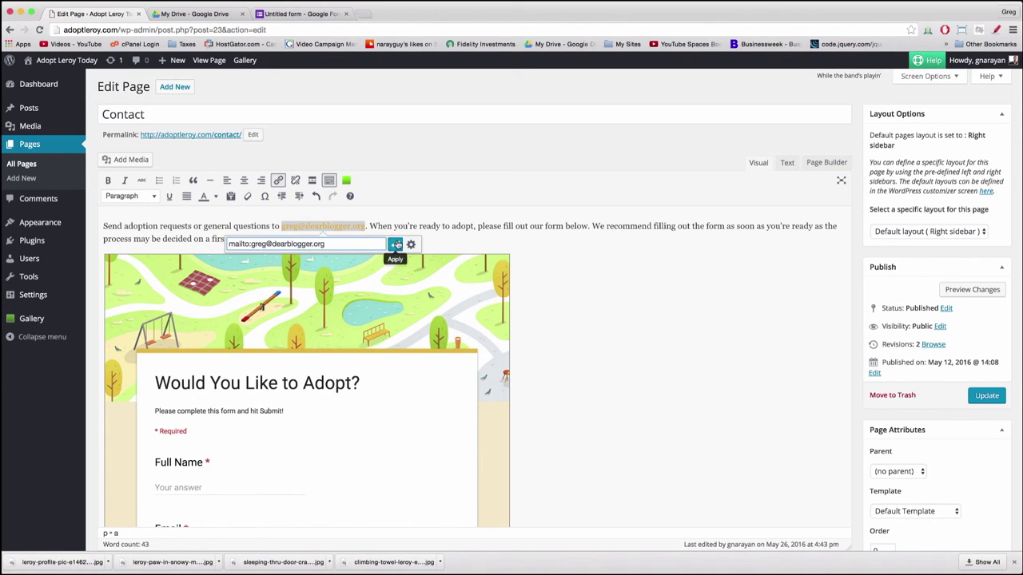
{"action": "left_click", "coordinate": [396, 243]}
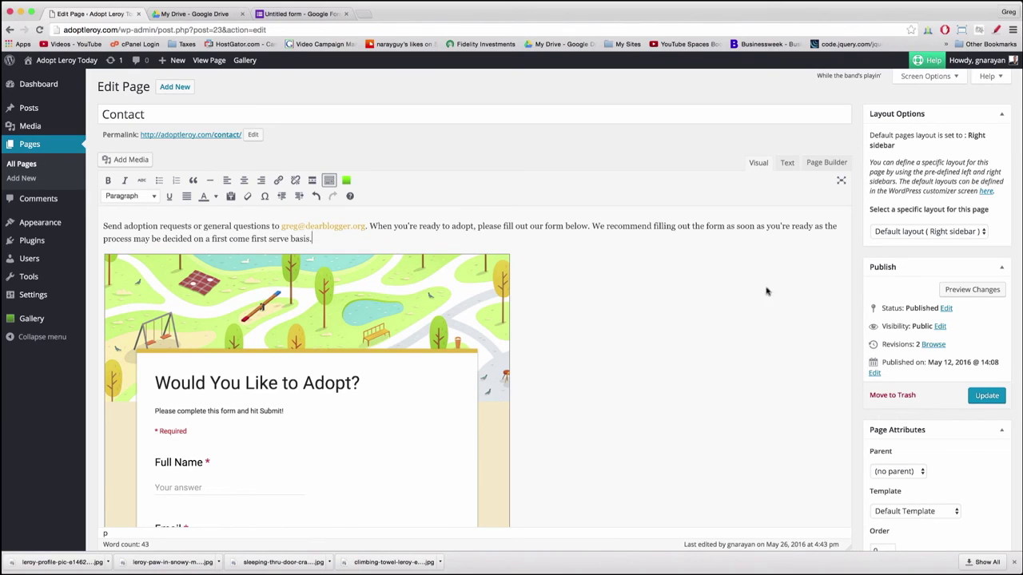
{"action": "left_click", "coordinate": [980, 395]}
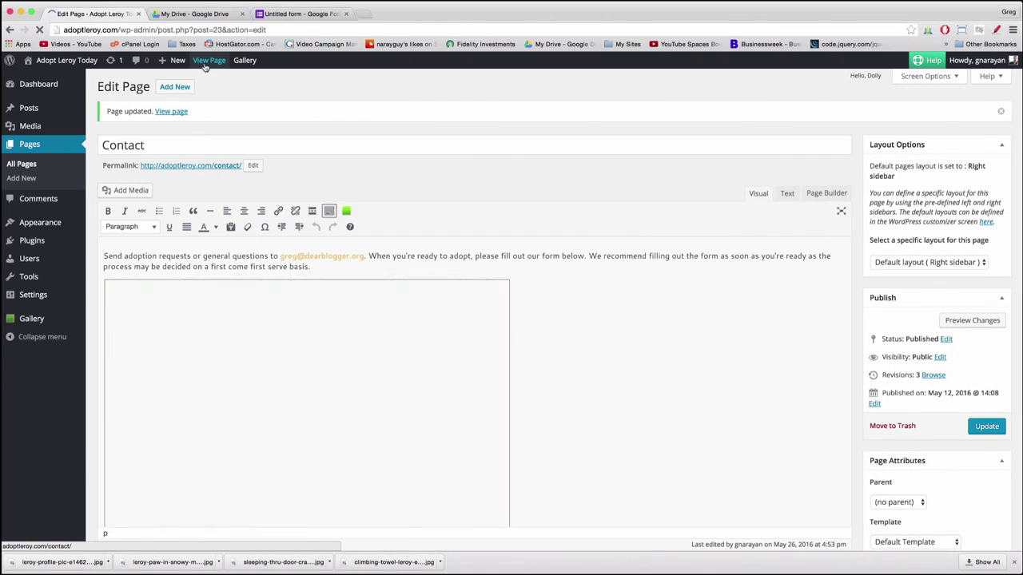
View the live Contact page, scroll through the form, and return from the test email draft.
{"action": "left_click", "coordinate": [205, 64]}
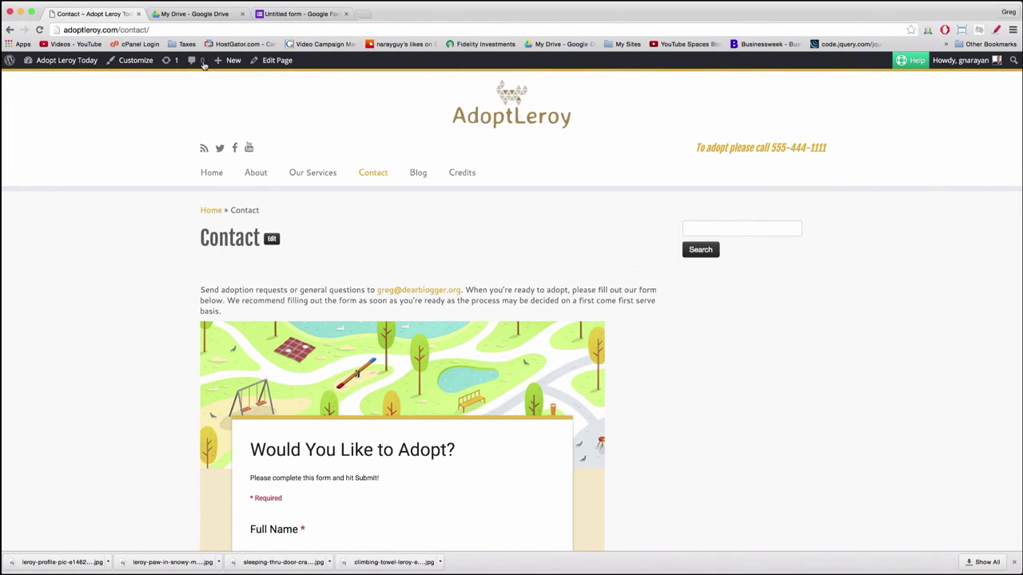
{"action": "scroll", "coordinate": [133, 151], "scroll_direction": "down", "scroll_amount": 10}
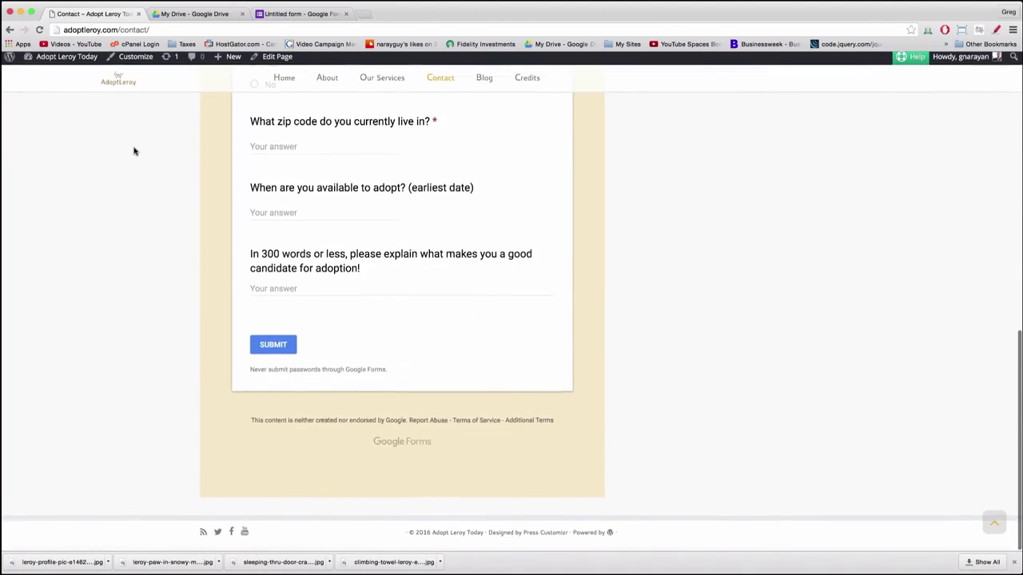
{"action": "scroll", "coordinate": [196, 434], "scroll_direction": "up", "scroll_amount": 10}
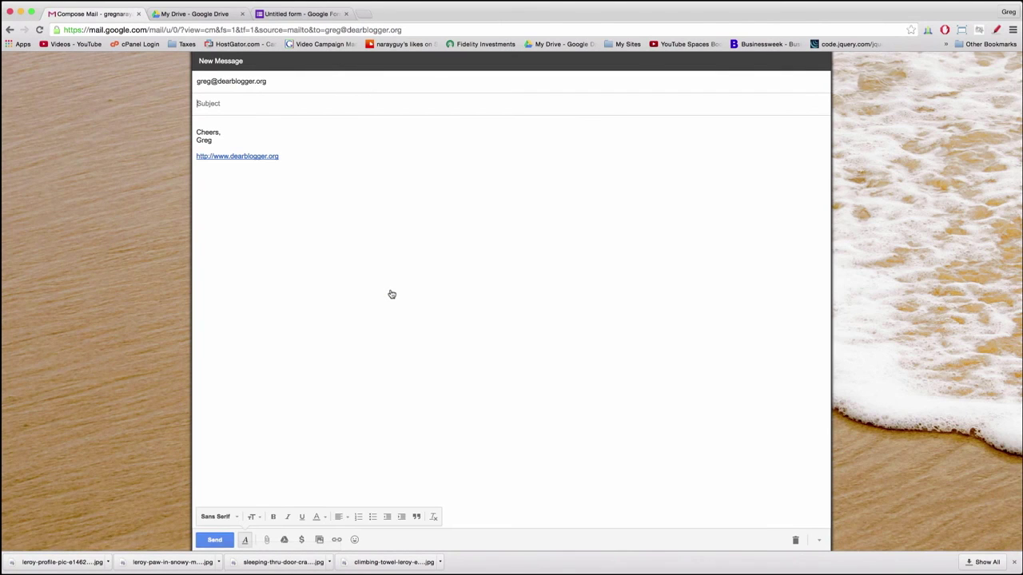
{"action": "left_click", "coordinate": [9, 30]}
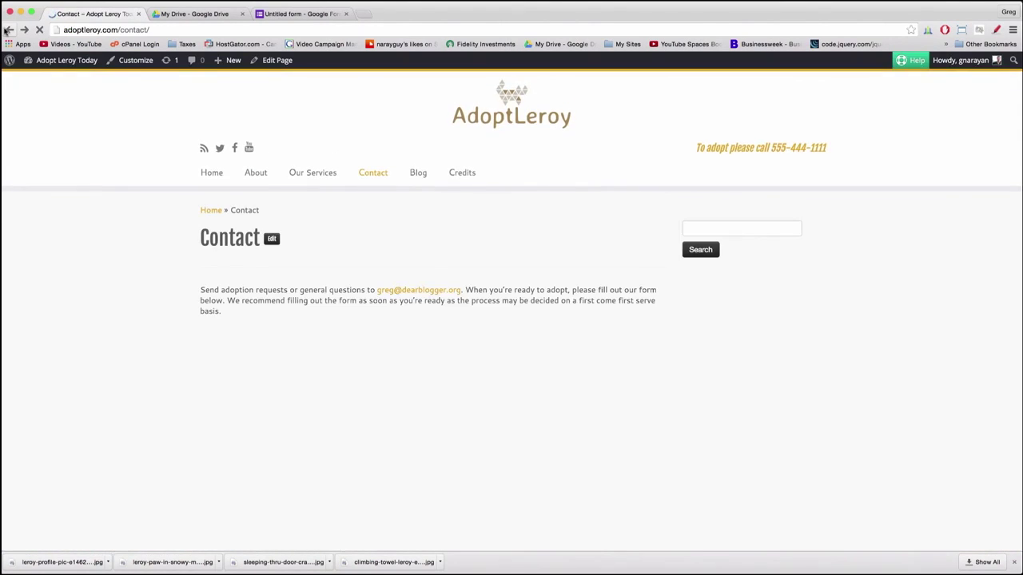